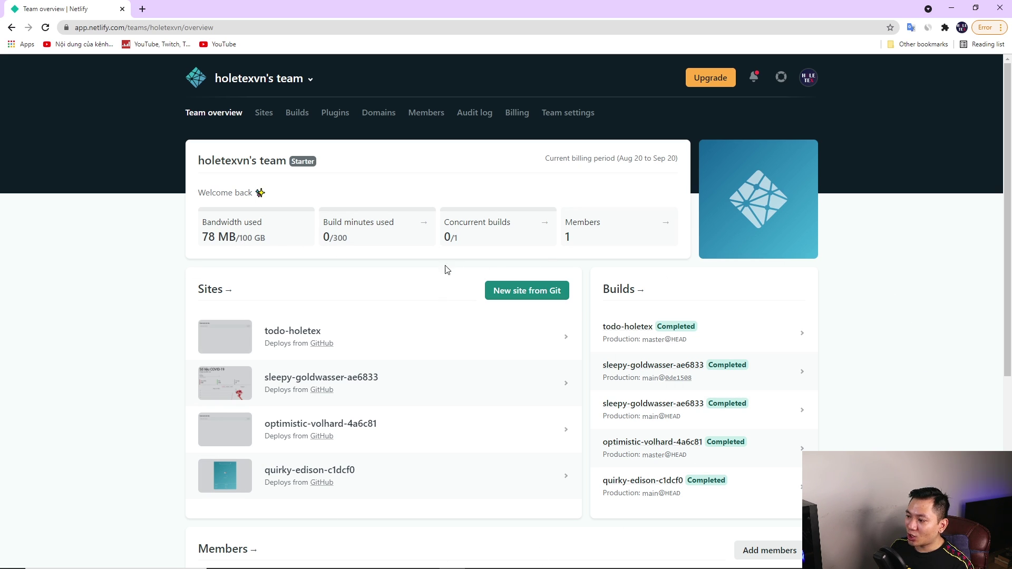
Start a new Netlify site from Git, connecting GitHub so its repositories are listed
{"action": "left_click", "coordinate": [530, 290]}
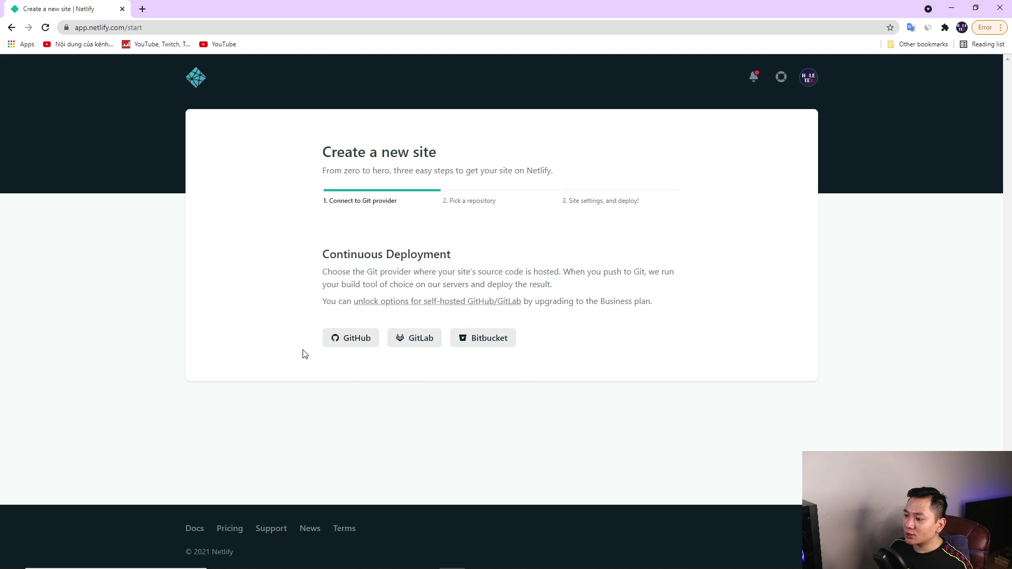
{"action": "left_click", "coordinate": [346, 346]}
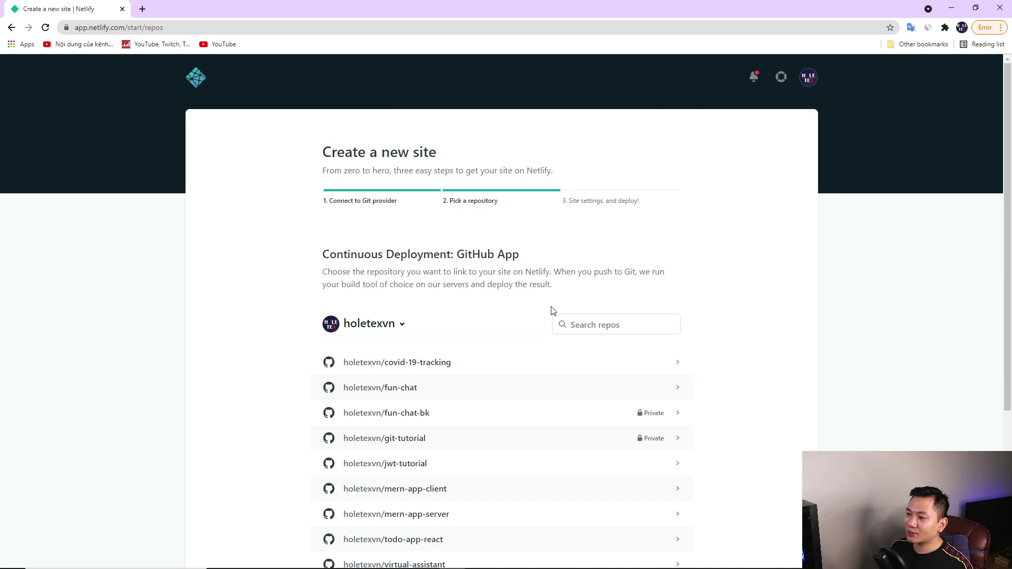
{"action": "scroll", "coordinate": [764, 339], "scroll_direction": "down", "scroll_amount": 2}
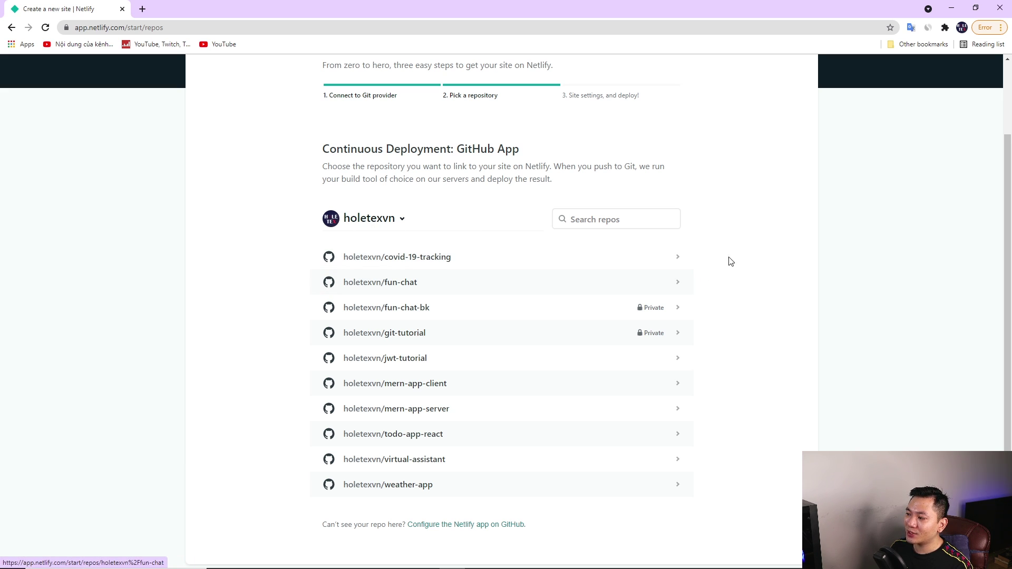
Choose covid-19-tracking and review branch main, npm run build and publish directory build
{"action": "left_click", "coordinate": [663, 264]}
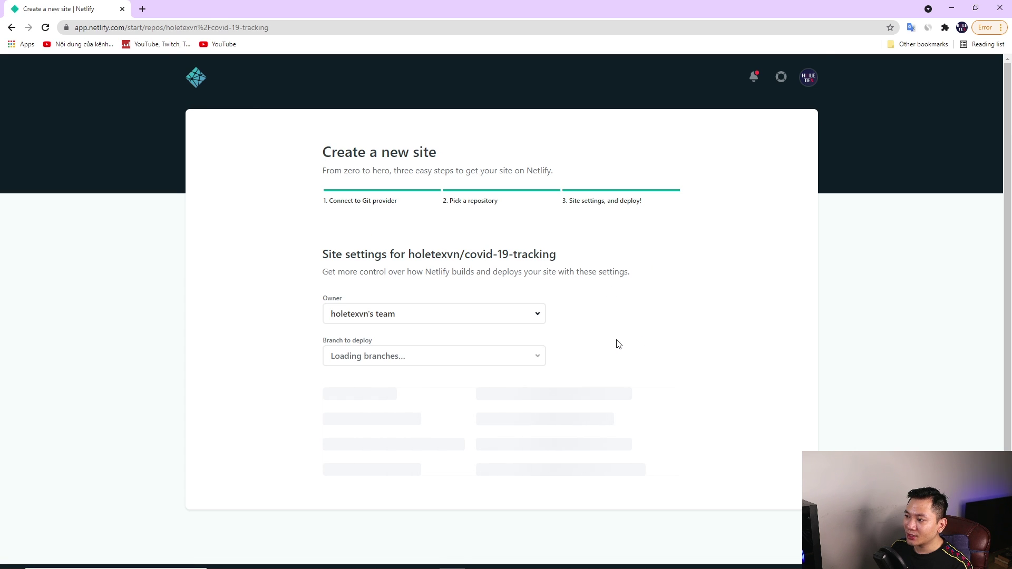
{"action": "scroll", "coordinate": [611, 342], "scroll_direction": "down", "scroll_amount": 3}
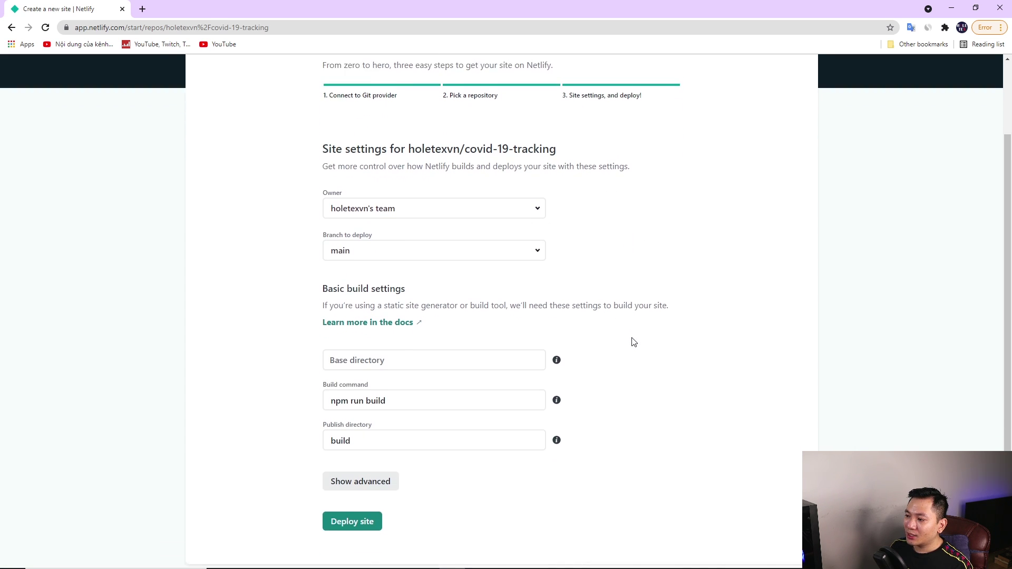
{"action": "scroll", "coordinate": [432, 226], "scroll_direction": "up", "scroll_amount": 2}
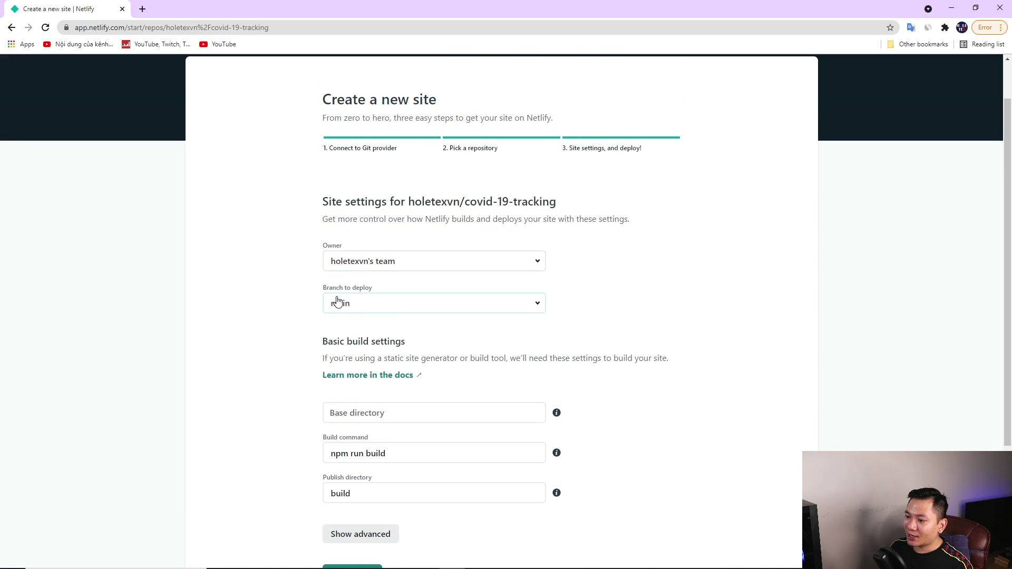
{"action": "scroll", "coordinate": [347, 319], "scroll_direction": "down", "scroll_amount": 2}
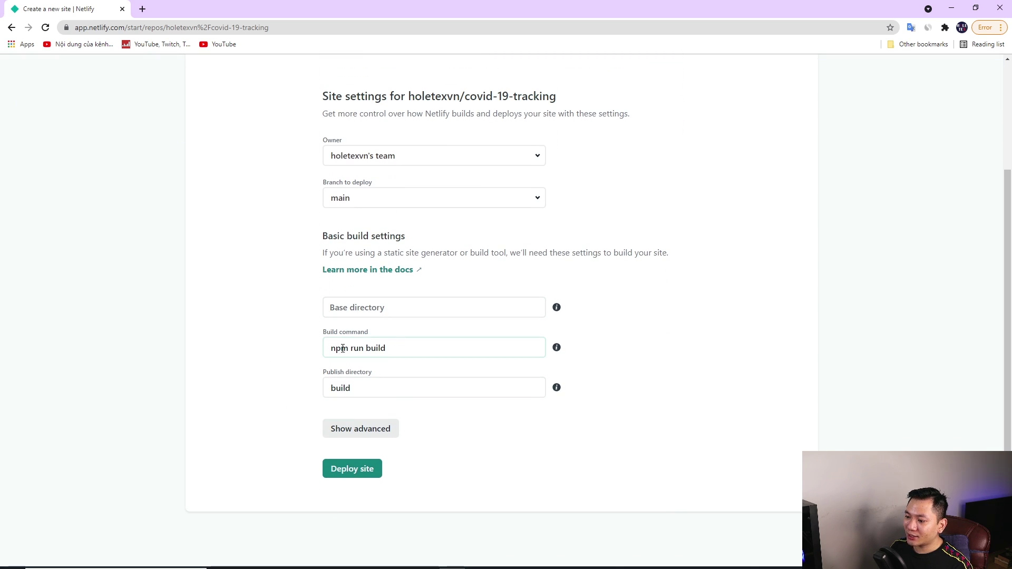
{"action": "scroll", "coordinate": [430, 376], "scroll_direction": "up", "scroll_amount": 3}
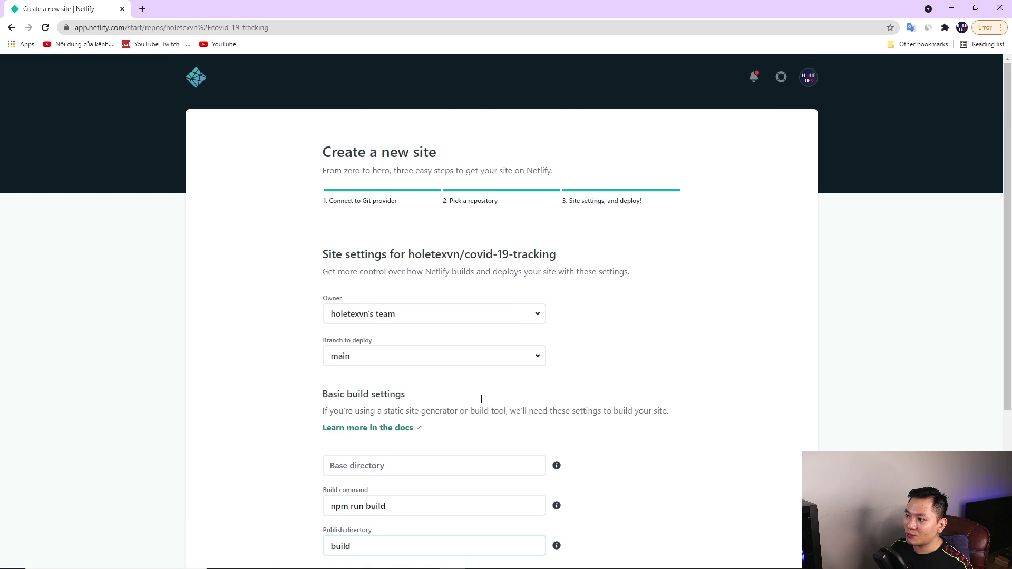
{"action": "scroll", "coordinate": [547, 348], "scroll_direction": "down", "scroll_amount": 3}
{"action": "scroll", "coordinate": [548, 353], "scroll_direction": "down", "scroll_amount": 1}
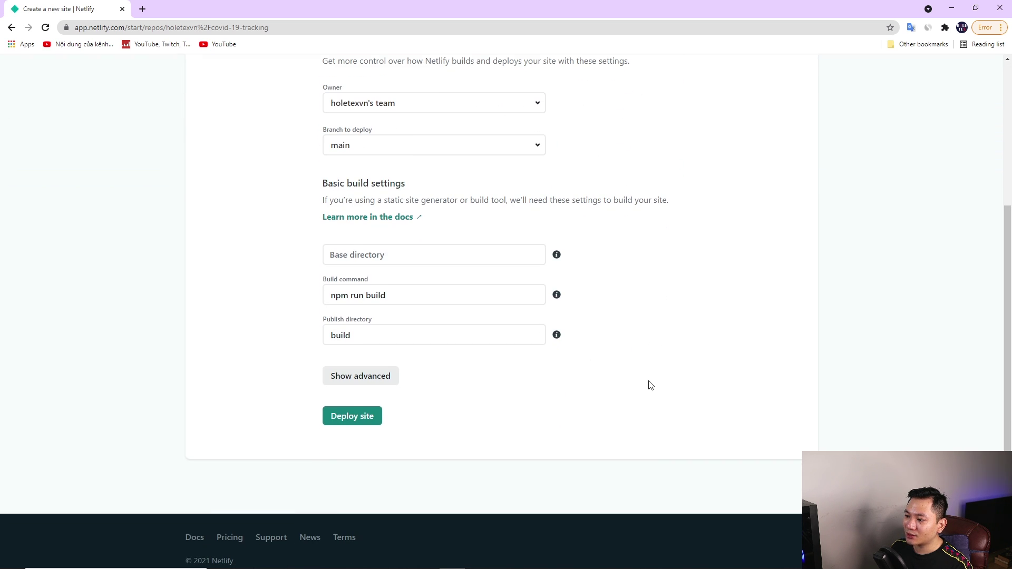
{"action": "scroll", "coordinate": [664, 396], "scroll_direction": "up", "scroll_amount": 4}
{"action": "scroll", "coordinate": [667, 346], "scroll_direction": "down", "scroll_amount": 3}
{"action": "scroll", "coordinate": [580, 263], "scroll_direction": "up", "scroll_amount": 3}
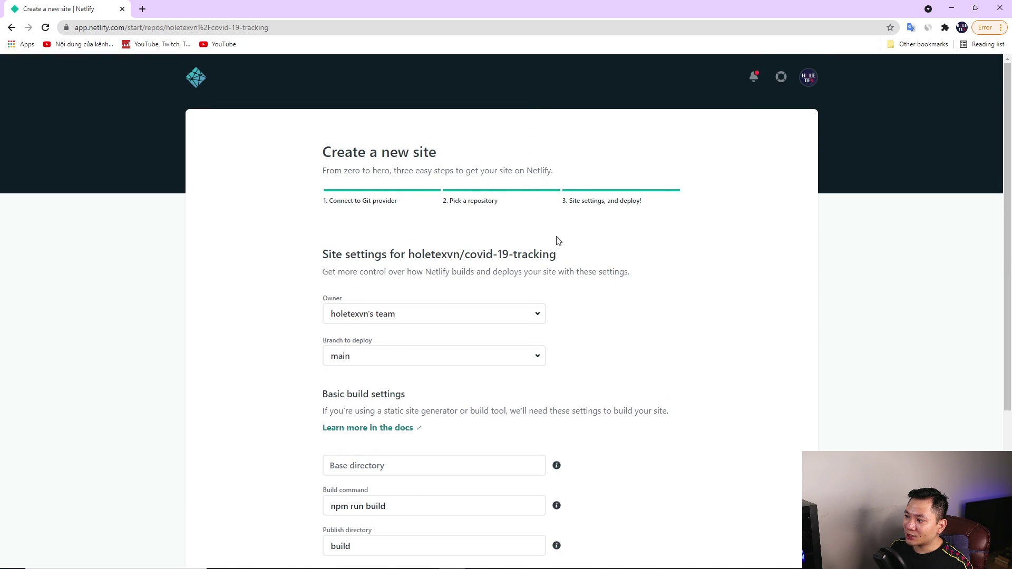
{"action": "scroll", "coordinate": [531, 401], "scroll_direction": "down", "scroll_amount": 4}
Show the advanced build settings and deploy the site
{"action": "left_click", "coordinate": [362, 375]}
{"action": "scroll", "coordinate": [260, 393], "scroll_direction": "down", "scroll_amount": 2}
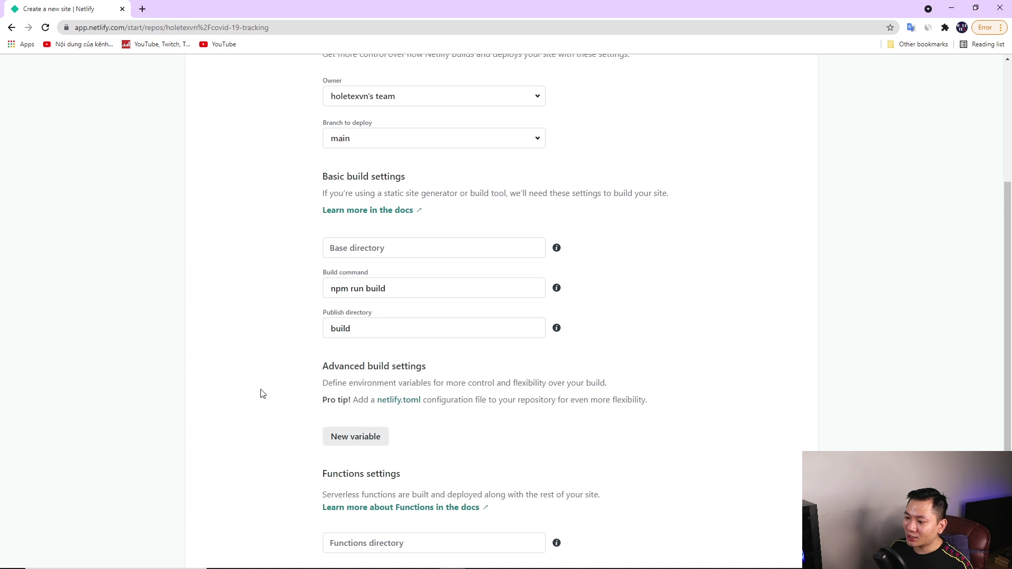
{"action": "scroll", "coordinate": [278, 324], "scroll_direction": "down", "scroll_amount": 2}
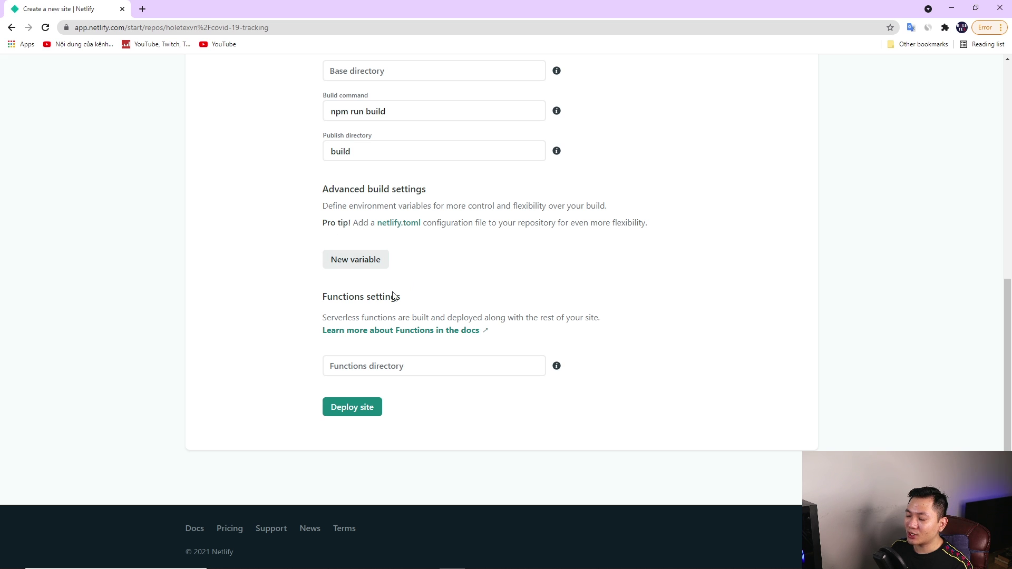
{"action": "scroll", "coordinate": [701, 333], "scroll_direction": "up", "scroll_amount": 7}
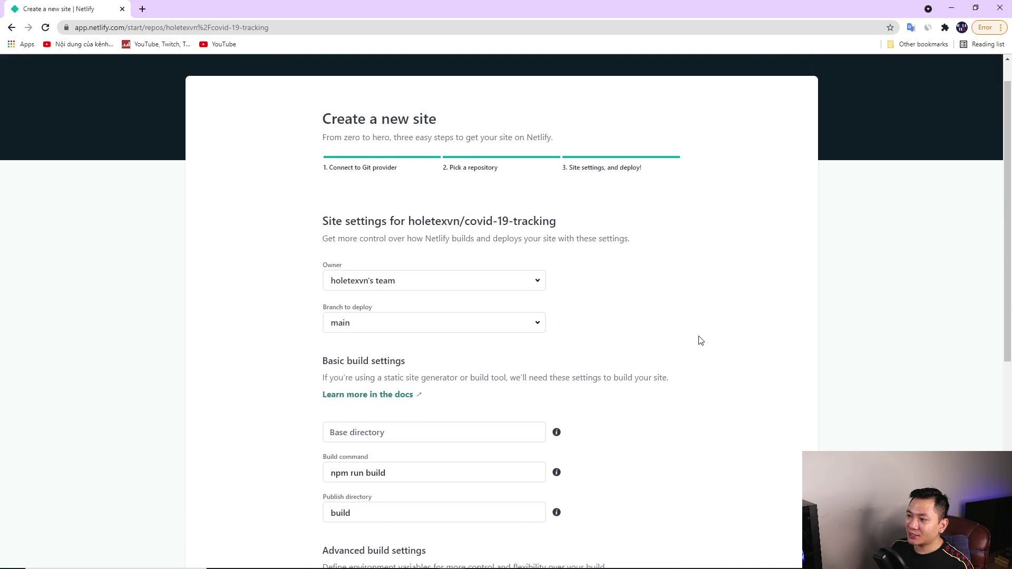
{"action": "scroll", "coordinate": [700, 341], "scroll_direction": "down", "scroll_amount": 7}
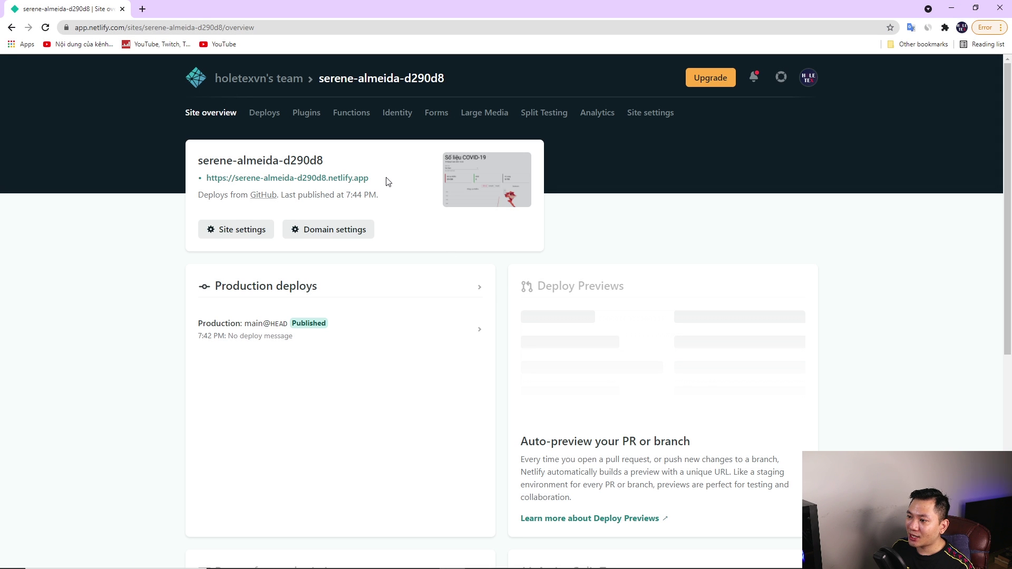
Open serene-almeida-d290d8.netlify.app in a new tab to view the live COVID-19 dashboard
{"action": "left_click_drag", "start_coordinate": [376, 183], "coordinate": [212, 176]}
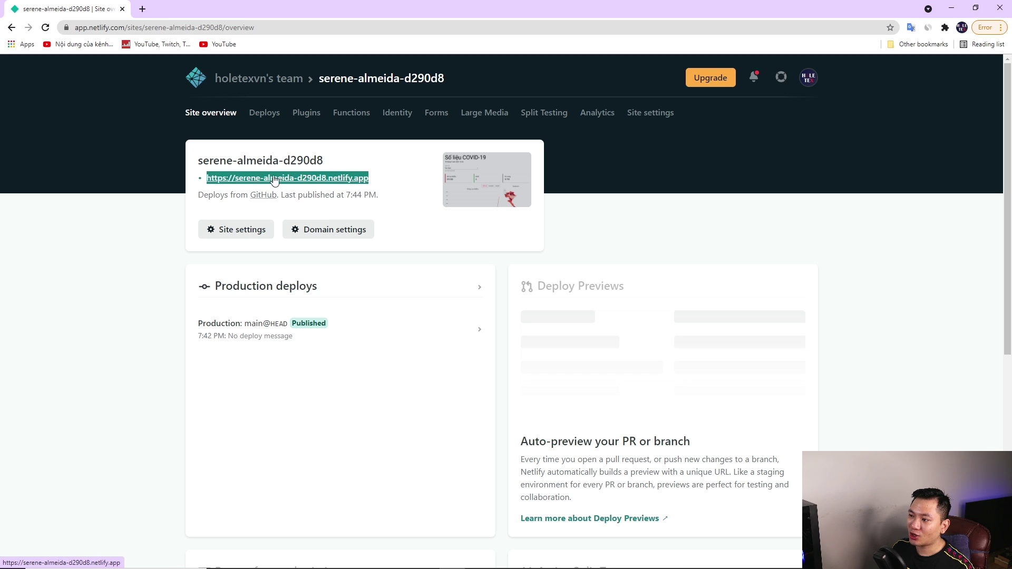
{"action": "left_click", "coordinate": [406, 180]}
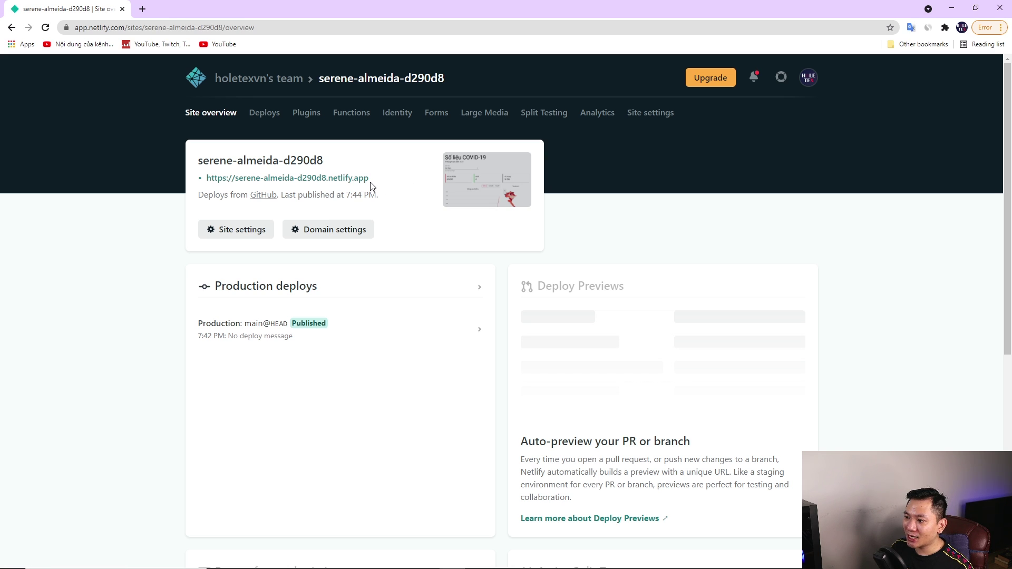
{"action": "left_click", "coordinate": [334, 181]}
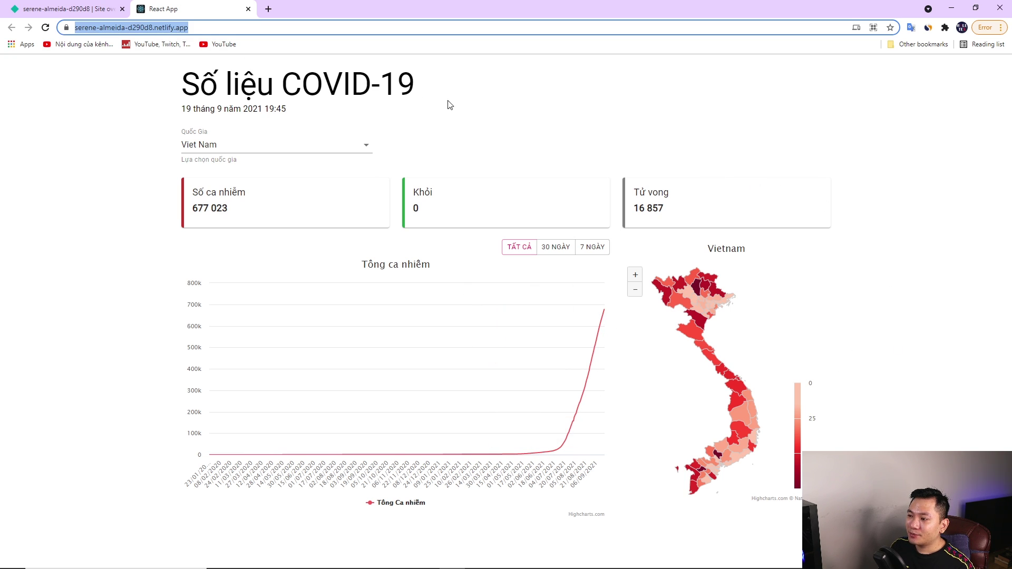
Check the live app's address and Vietnam figures, then return to the Netlify site overview
{"action": "left_click_drag", "start_coordinate": [214, 27], "coordinate": [59, 27]}
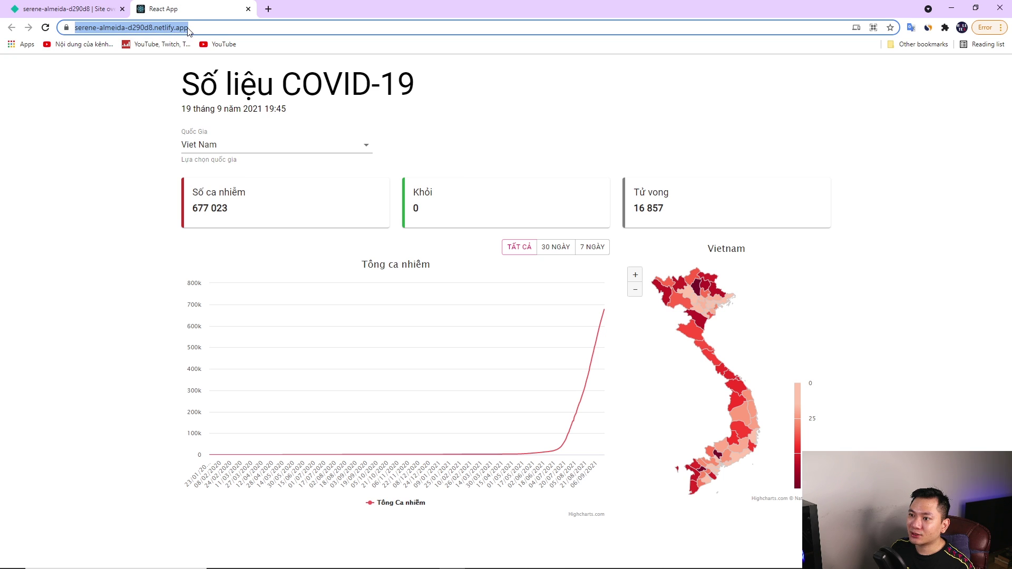
{"action": "left_click", "coordinate": [152, 90]}
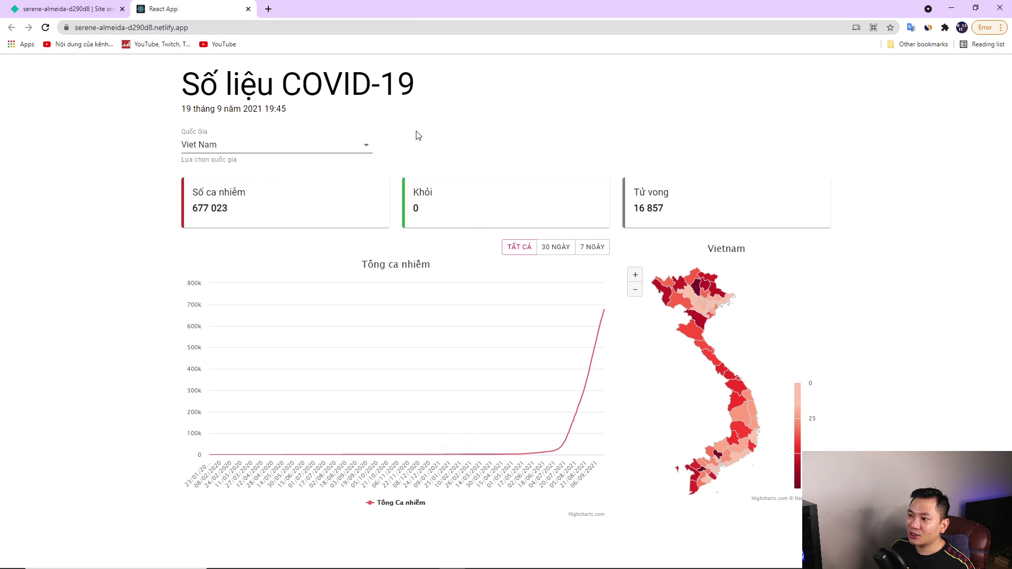
{"action": "left_click", "coordinate": [62, 10]}
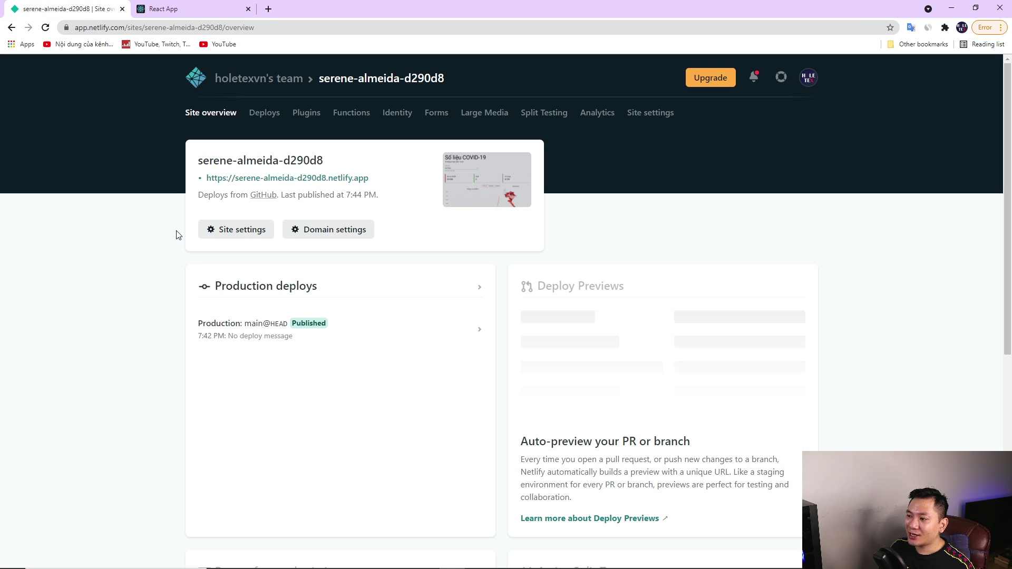
In Domain settings, enter tunaparte.com as a custom domain, verify it and add it
{"action": "left_click", "coordinate": [335, 234]}
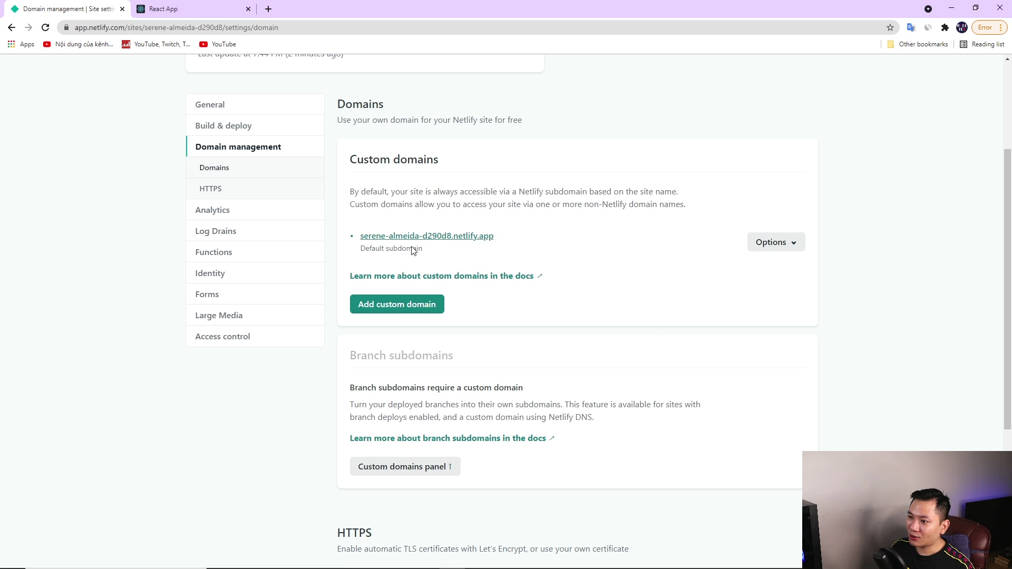
{"action": "scroll", "coordinate": [448, 261], "scroll_direction": "up", "scroll_amount": 1}
{"action": "scroll", "coordinate": [479, 290], "scroll_direction": "down", "scroll_amount": 1}
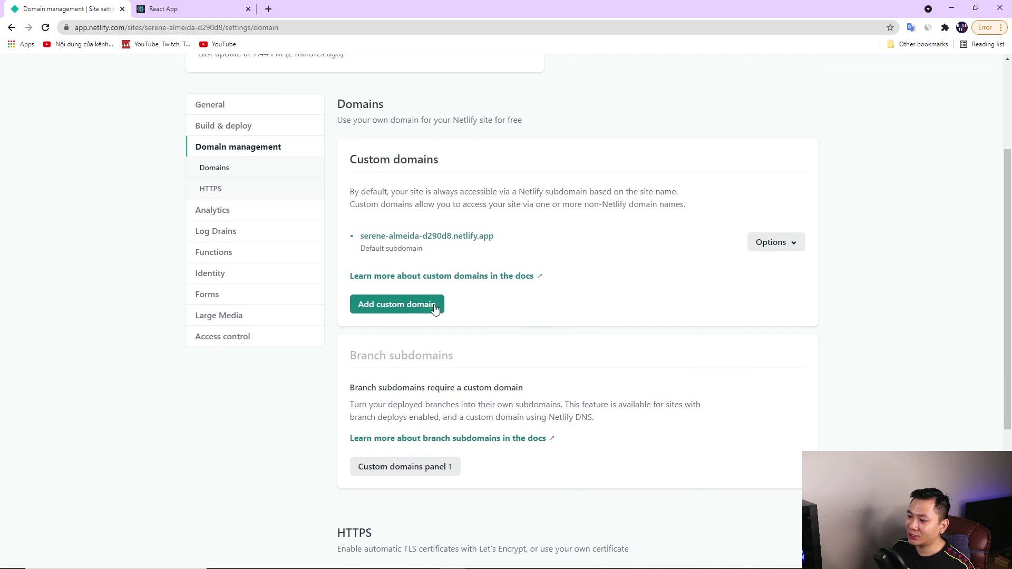
{"action": "left_click", "coordinate": [401, 309]}
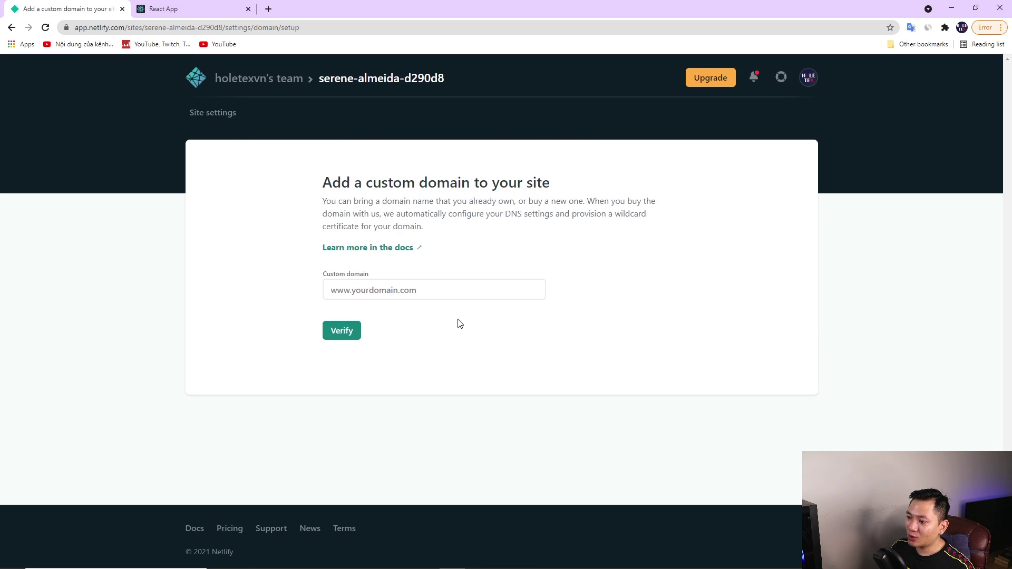
{"action": "left_click", "coordinate": [396, 291]}
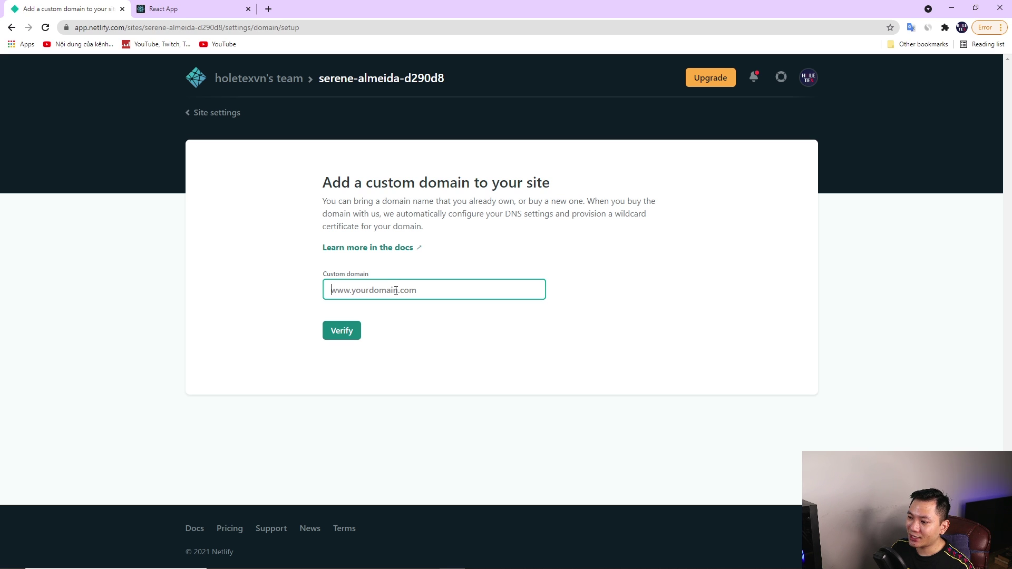
{"action": "type", "text": "tunaparte.com"}
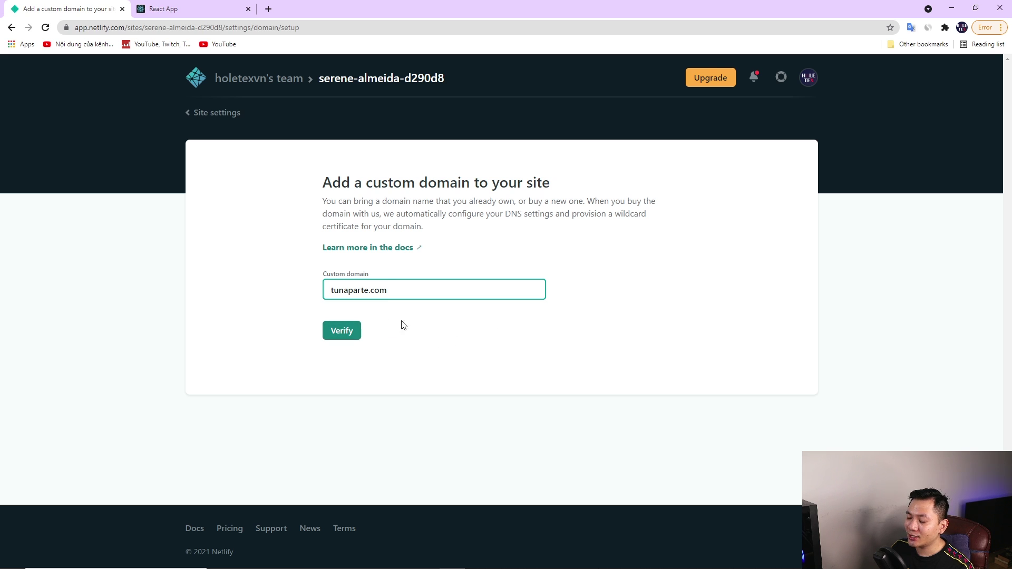
{"action": "left_click_drag", "start_coordinate": [408, 292], "coordinate": [316, 292]}
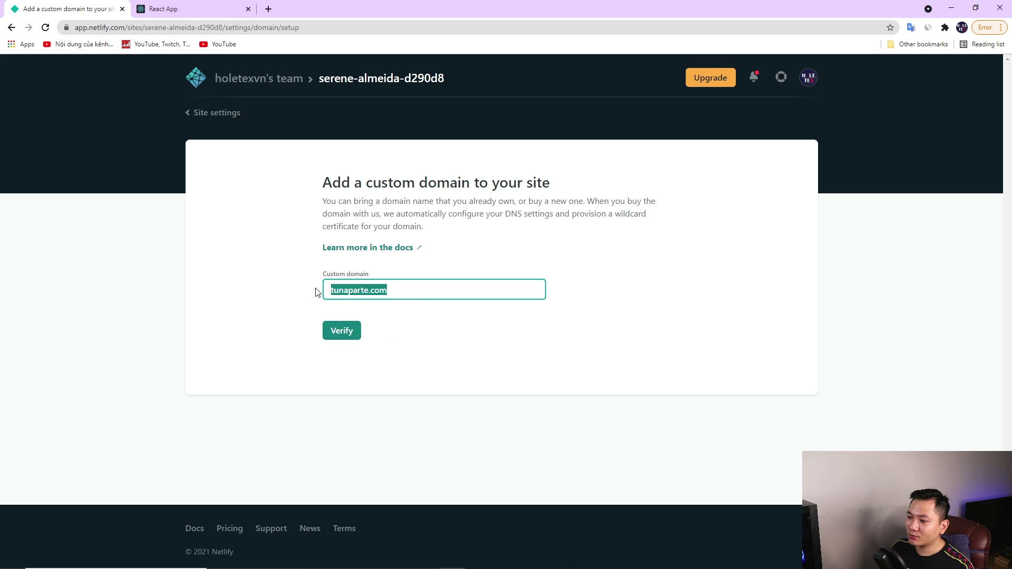
{"action": "left_click", "coordinate": [395, 339]}
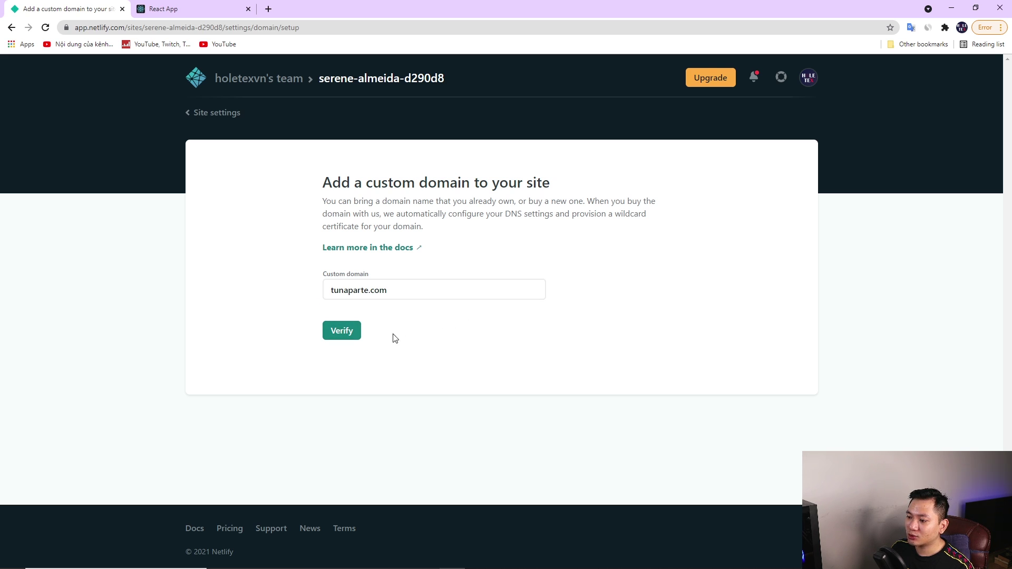
{"action": "left_click", "coordinate": [343, 335]}
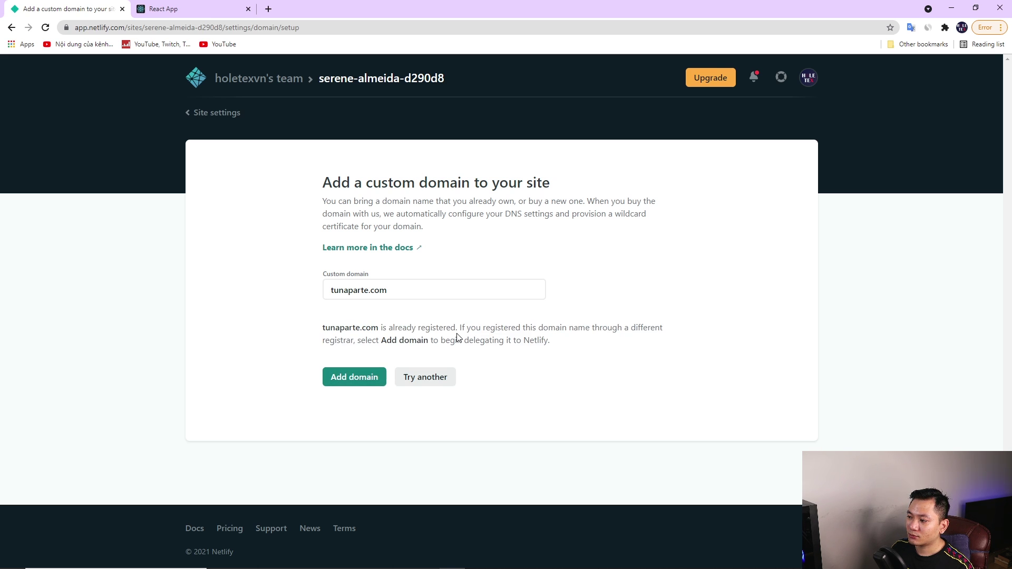
{"action": "left_click", "coordinate": [353, 381]}
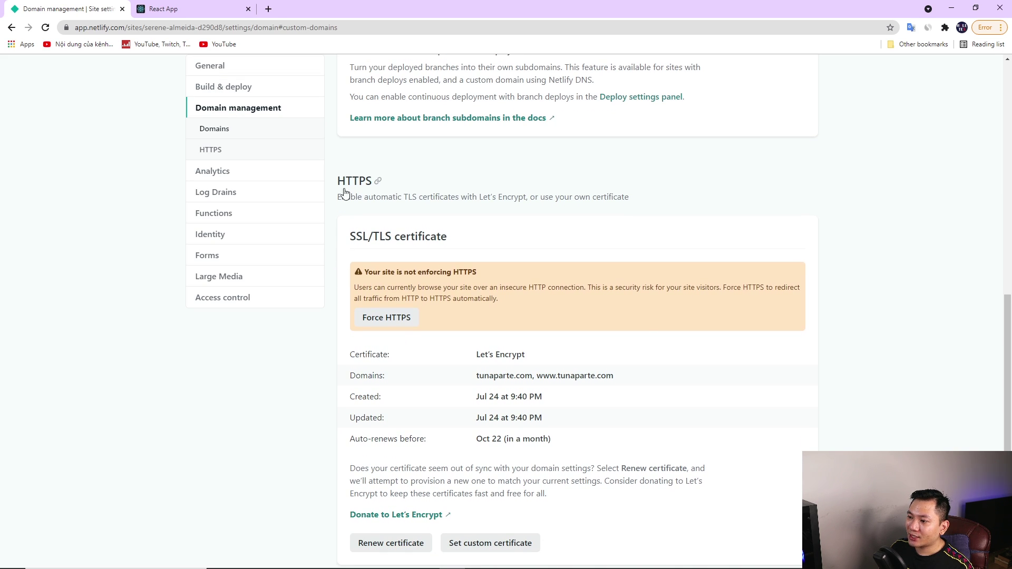
Enable Force HTTPS for the site, confirming it in the Secure site dialog
{"action": "left_click_drag", "start_coordinate": [368, 272], "coordinate": [482, 271]}
{"action": "left_click", "coordinate": [461, 267]}
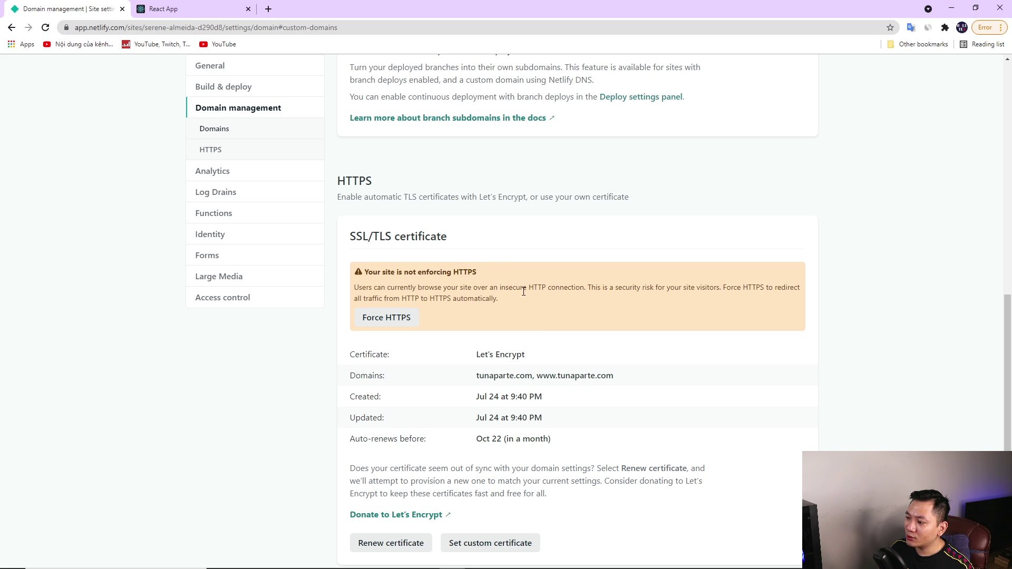
{"action": "left_click", "coordinate": [385, 319]}
{"action": "left_click", "coordinate": [390, 366]}
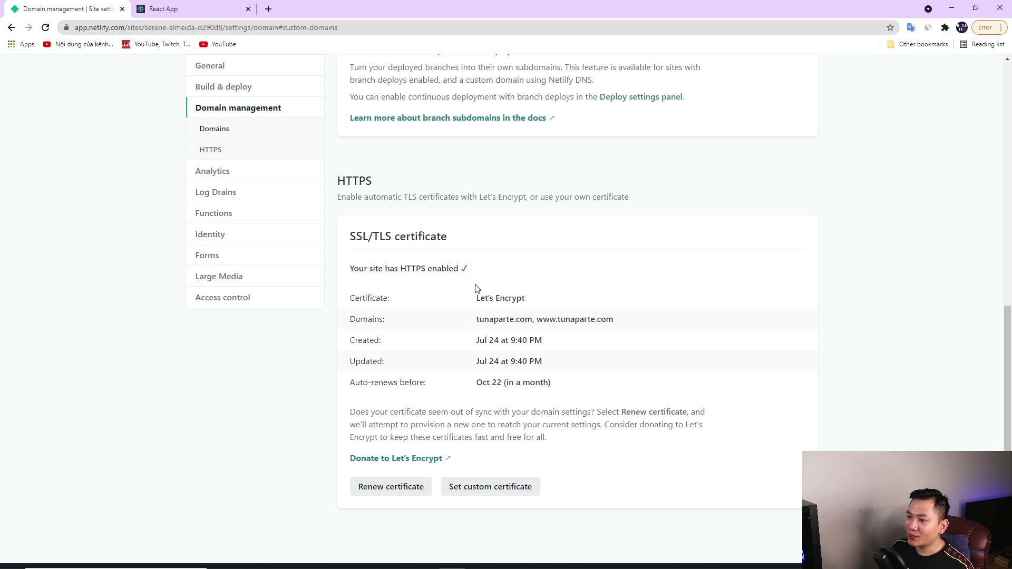
{"action": "scroll", "coordinate": [572, 459], "scroll_direction": "up", "scroll_amount": 8}
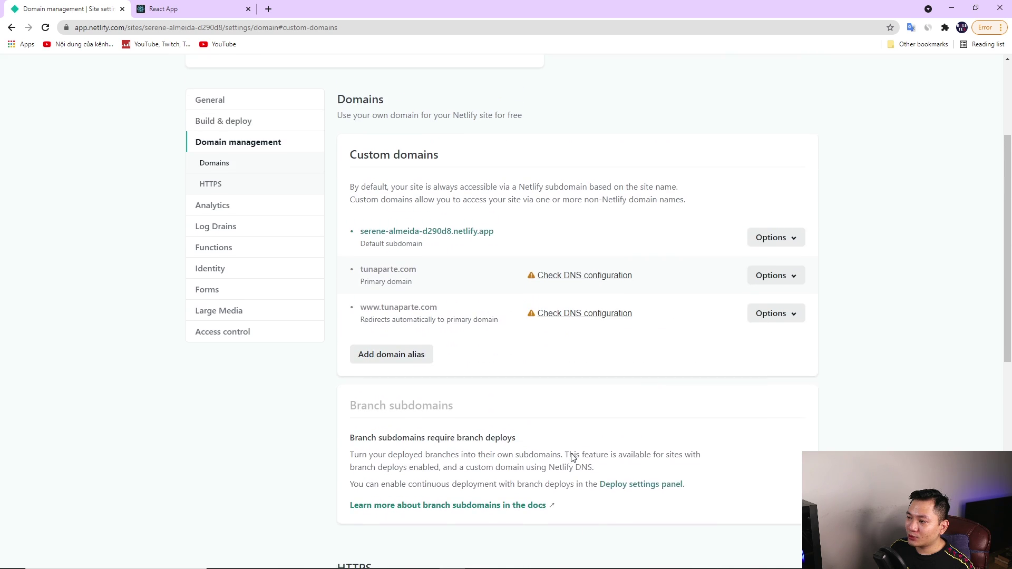
{"action": "scroll", "coordinate": [573, 458], "scroll_direction": "up", "scroll_amount": 1}
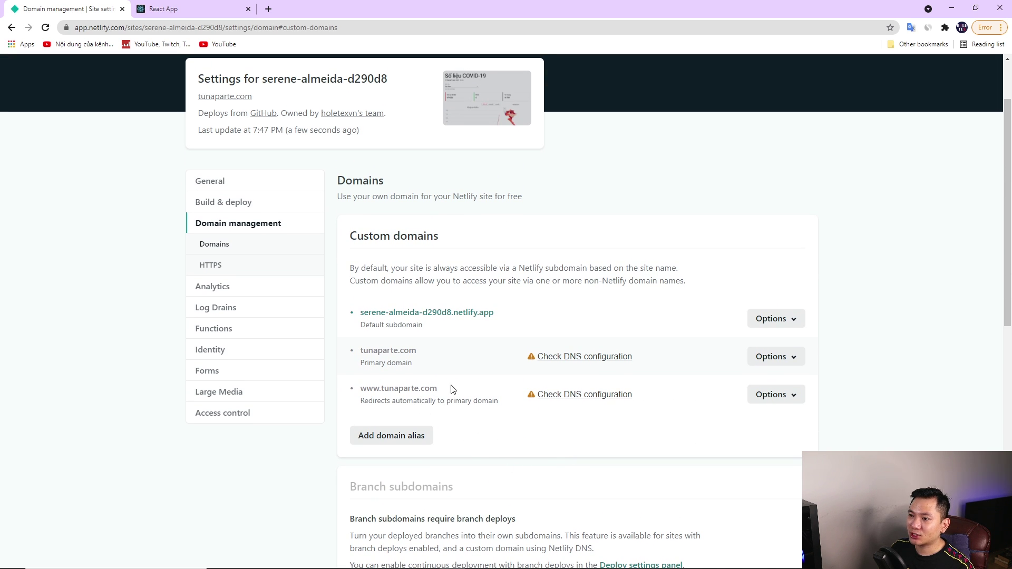
{"action": "scroll", "coordinate": [470, 374], "scroll_direction": "up", "scroll_amount": 1}
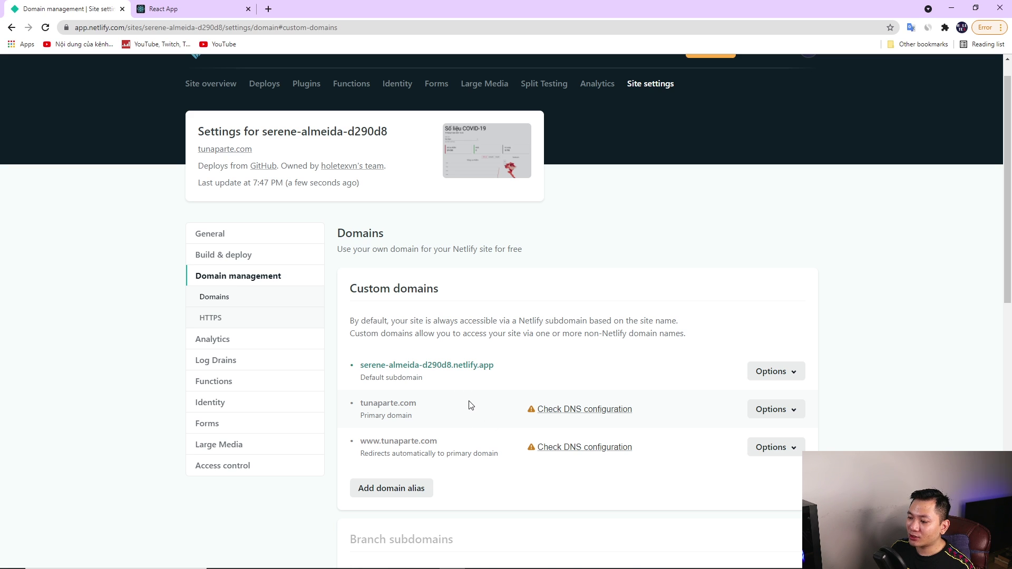
{"action": "scroll", "coordinate": [475, 401], "scroll_direction": "up", "scroll_amount": 1}
{"action": "scroll", "coordinate": [559, 354], "scroll_direction": "down", "scroll_amount": 2}
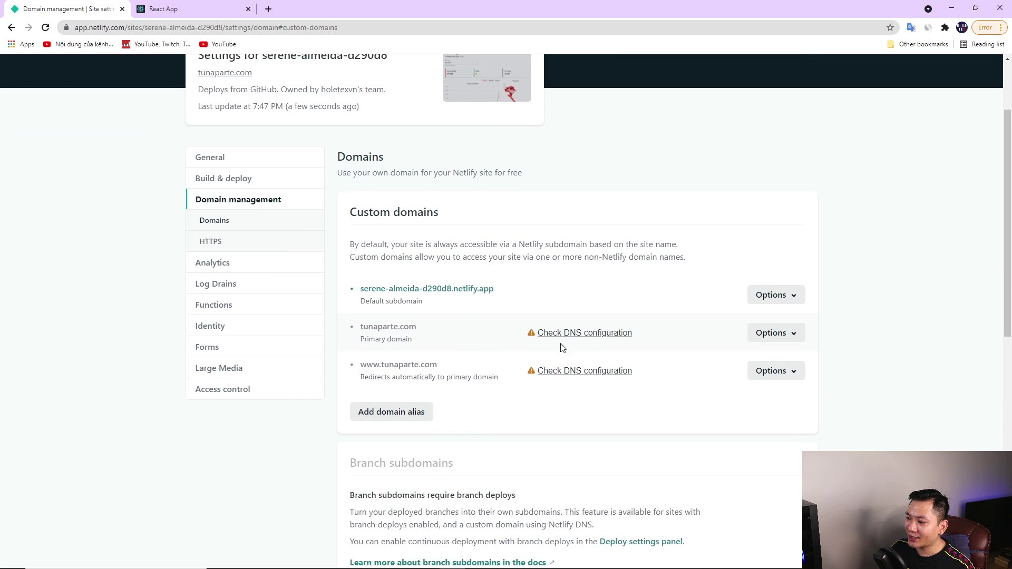
Open tunaparte.com's DNS configuration instructions and select the A record IP 75.2.60.5
{"action": "left_click", "coordinate": [590, 335]}
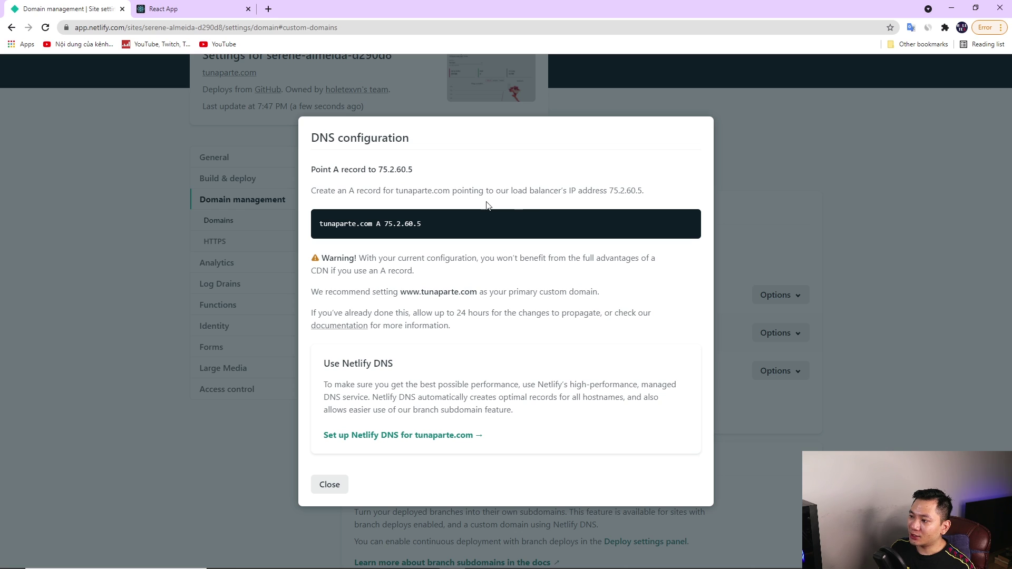
{"action": "left_click_drag", "start_coordinate": [527, 191], "coordinate": [644, 191]}
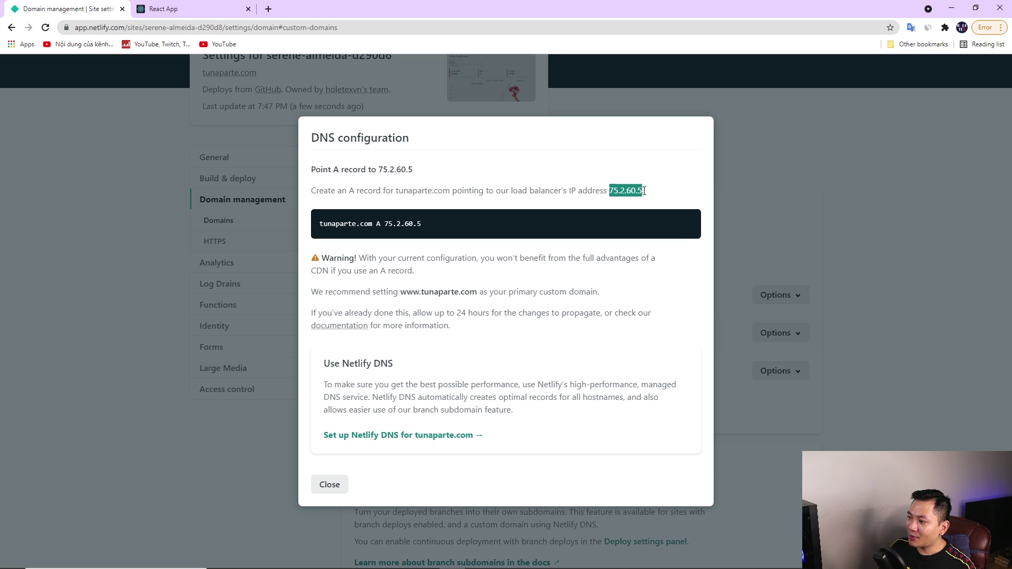
{"action": "left_click", "coordinate": [533, 208]}
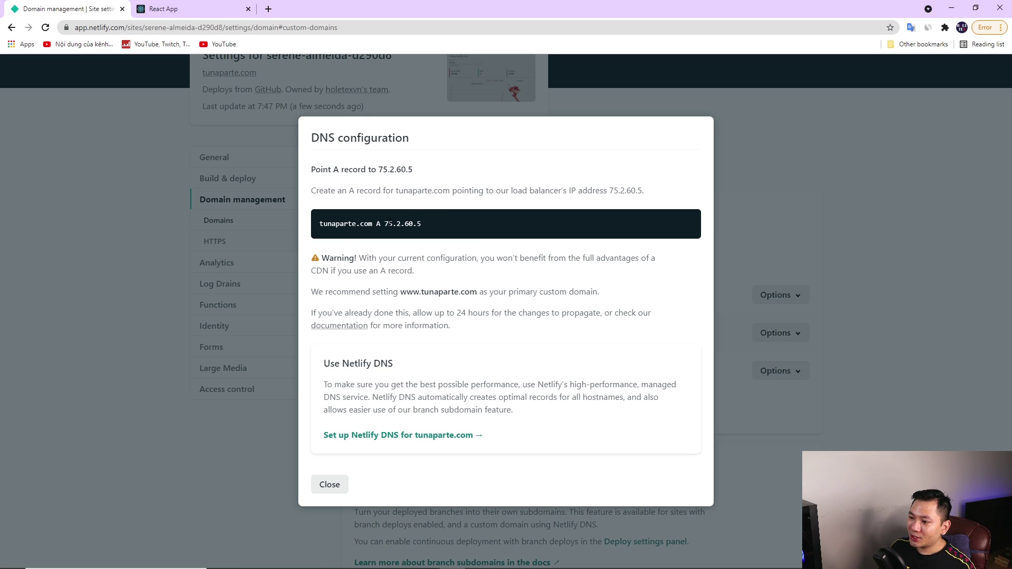
{"action": "left_click_drag", "start_coordinate": [423, 226], "coordinate": [386, 226]}
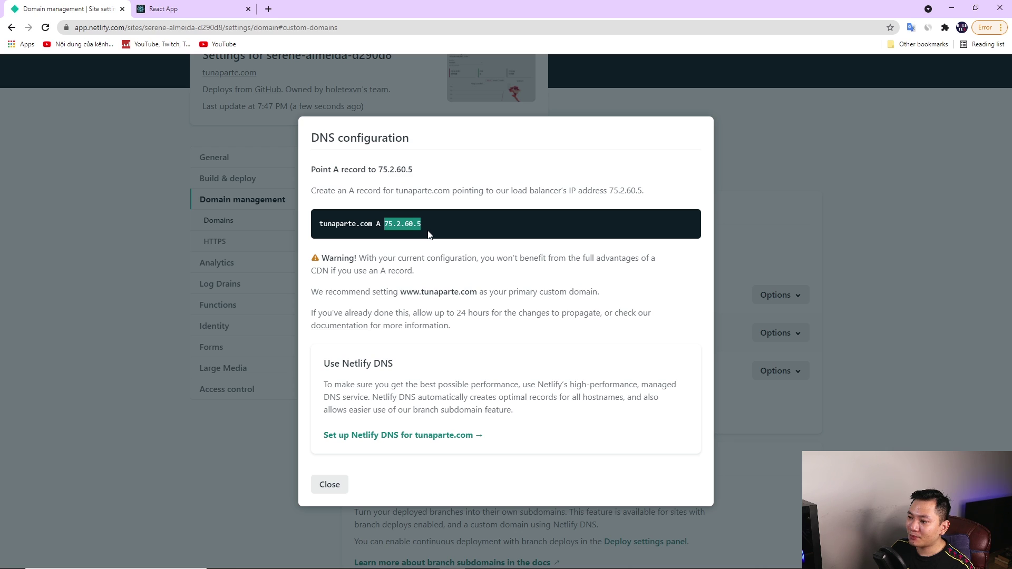
{"action": "left_click", "coordinate": [428, 233]}
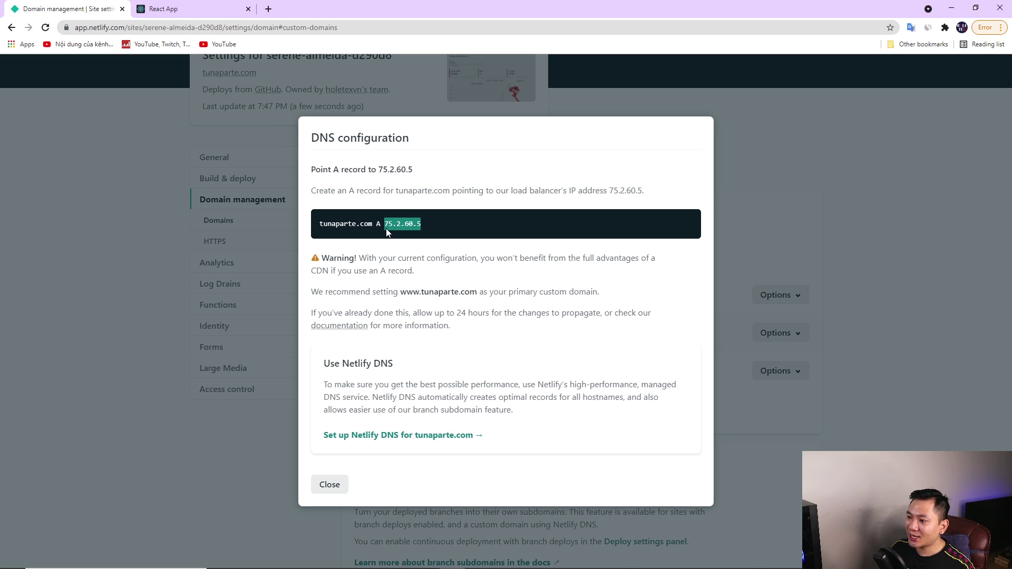
{"action": "left_click", "coordinate": [269, 9]}
Search for GoDaddy and open Quản lý DNS for tunaparte.com from My Products
{"action": "type", "text": "godad"}
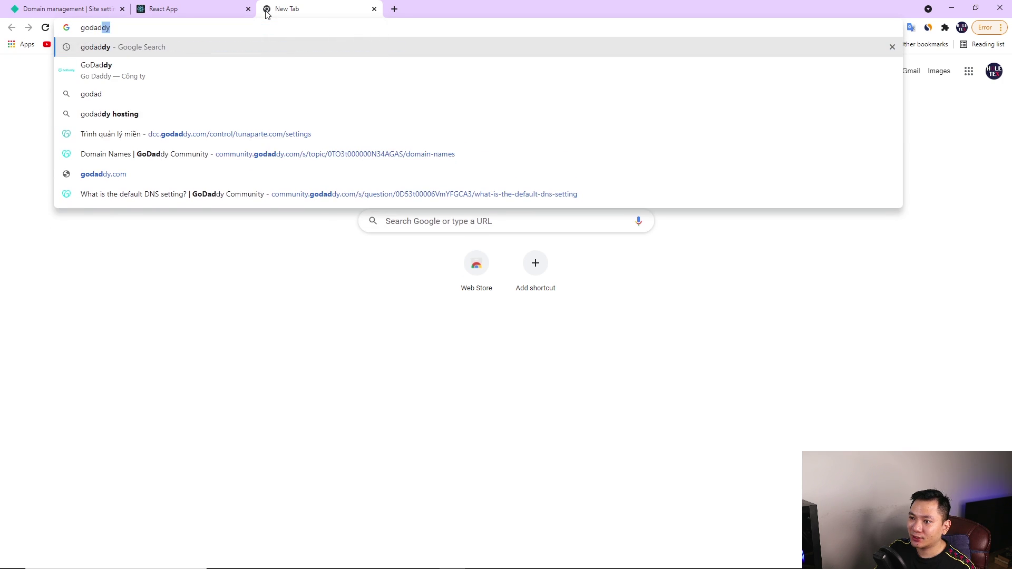
{"action": "type", "text": "dy"}
{"action": "key", "text": "Return"}
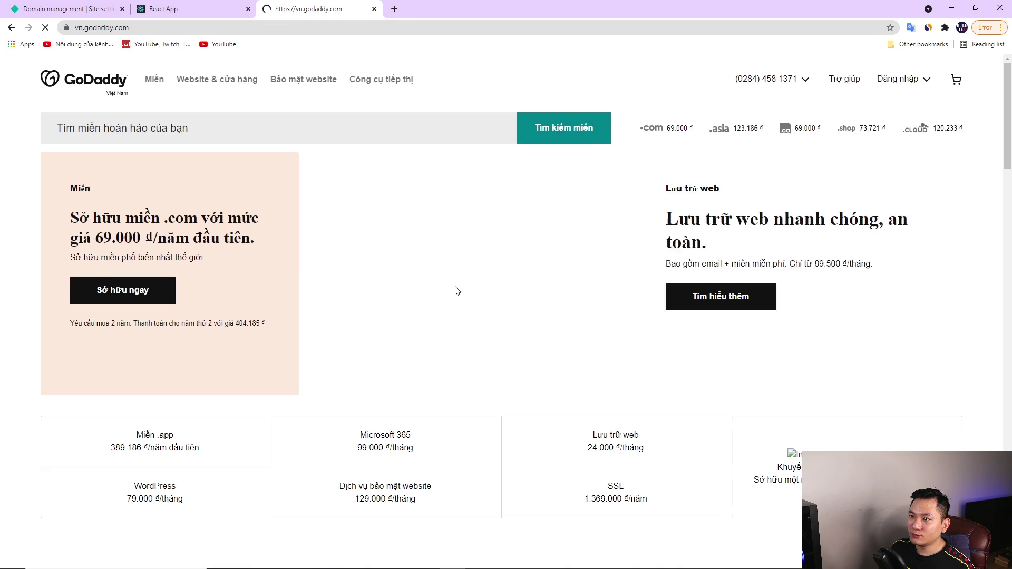
{"action": "left_click", "coordinate": [914, 83]}
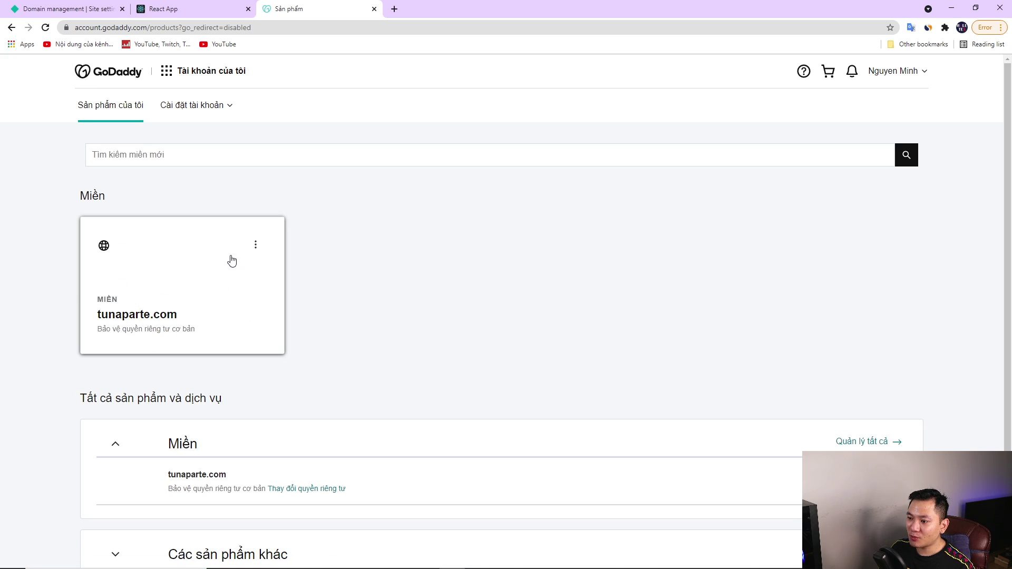
{"action": "left_click", "coordinate": [256, 249]}
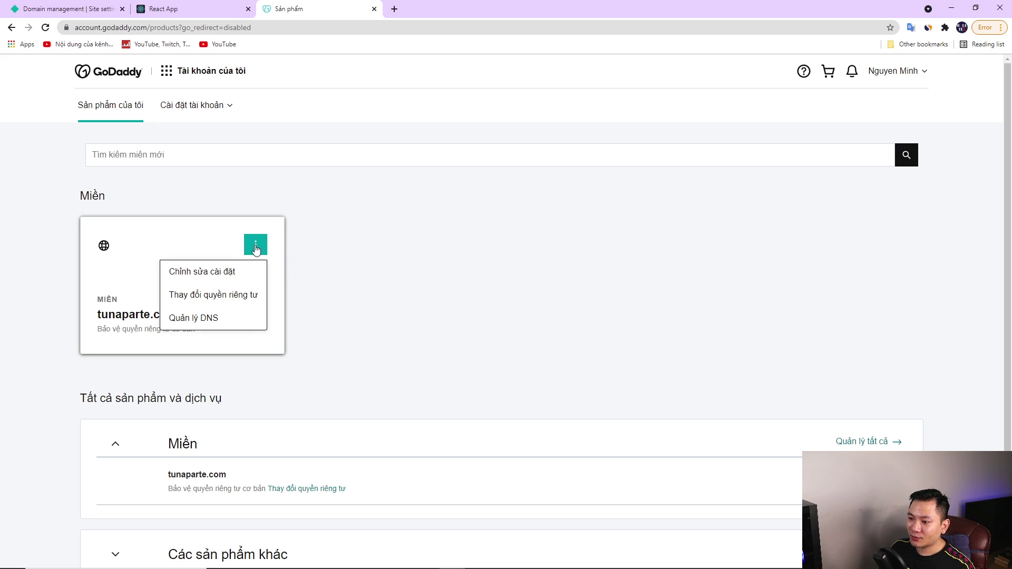
{"action": "left_click", "coordinate": [206, 322]}
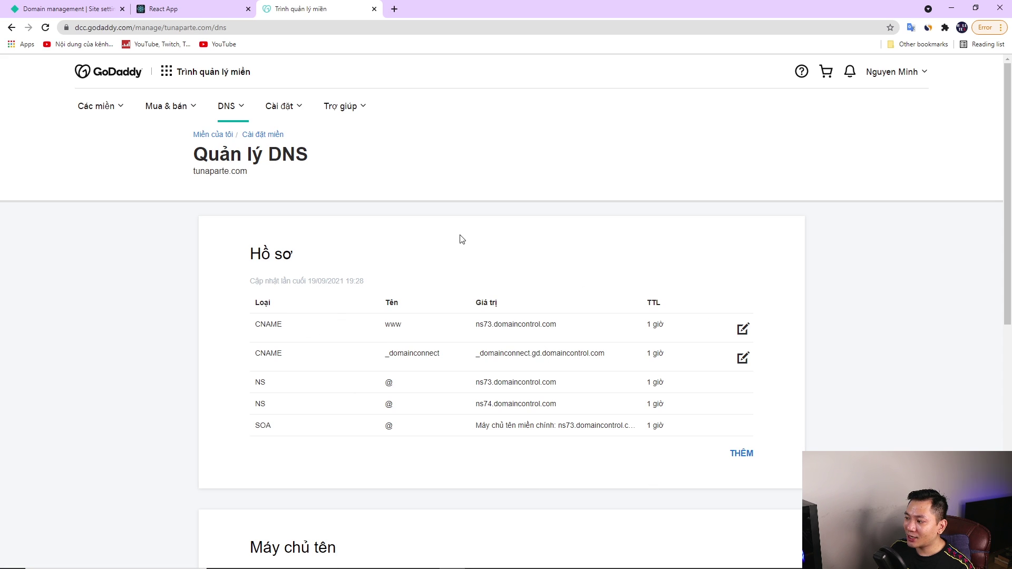
{"action": "scroll", "coordinate": [375, 403], "scroll_direction": "down", "scroll_amount": 2}
{"action": "scroll", "coordinate": [338, 369], "scroll_direction": "up", "scroll_amount": 2}
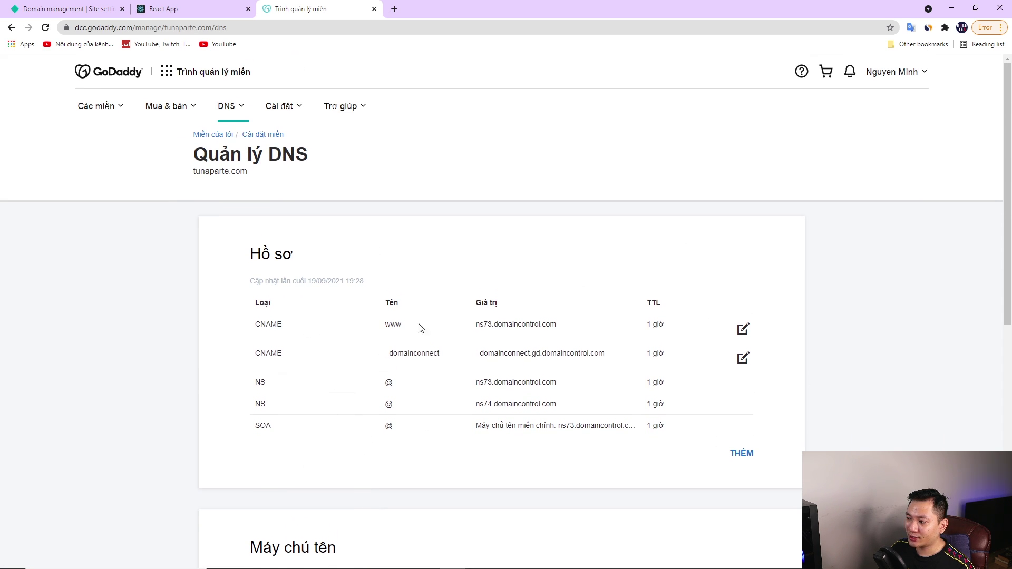
{"action": "scroll", "coordinate": [583, 471], "scroll_direction": "down", "scroll_amount": 1}
{"action": "scroll", "coordinate": [575, 462], "scroll_direction": "down", "scroll_amount": 2}
{"action": "scroll", "coordinate": [378, 378], "scroll_direction": "up", "scroll_amount": 1}
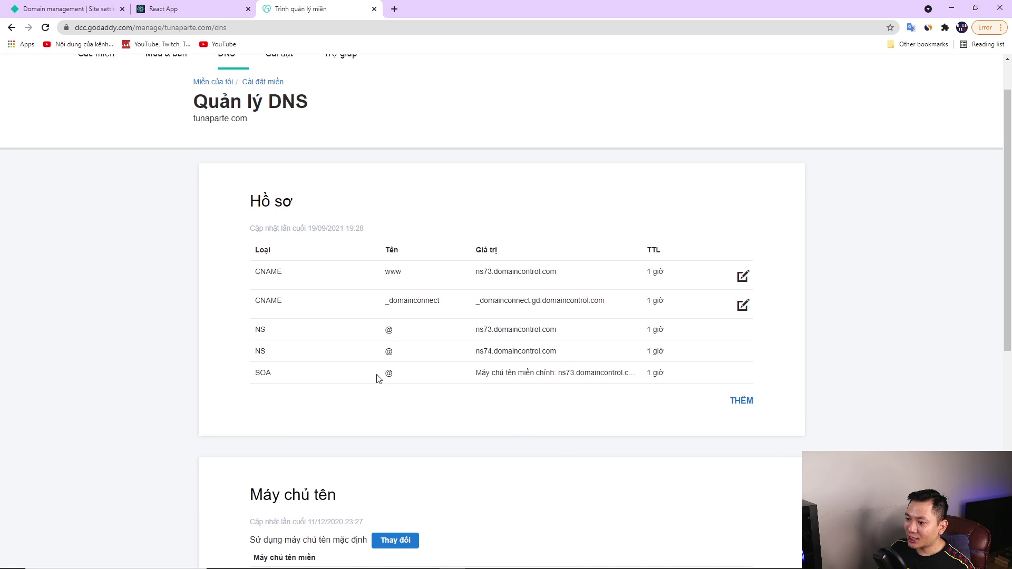
Start a new type A record in GoDaddy and copy 75.2.60.5 from Netlify's instructions
{"action": "left_click", "coordinate": [744, 402]}
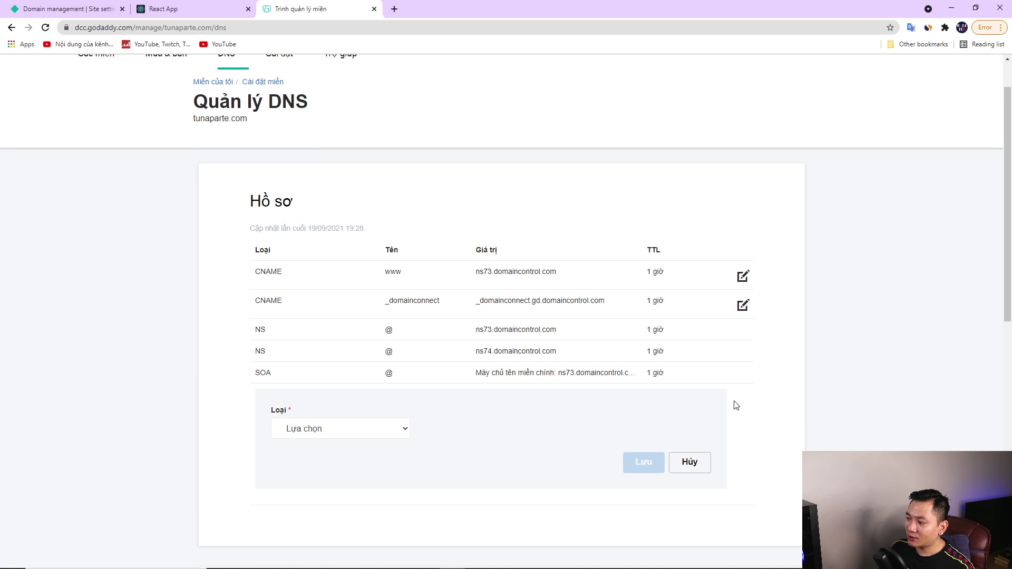
{"action": "left_click", "coordinate": [334, 431]}
{"action": "left_click", "coordinate": [308, 464]}
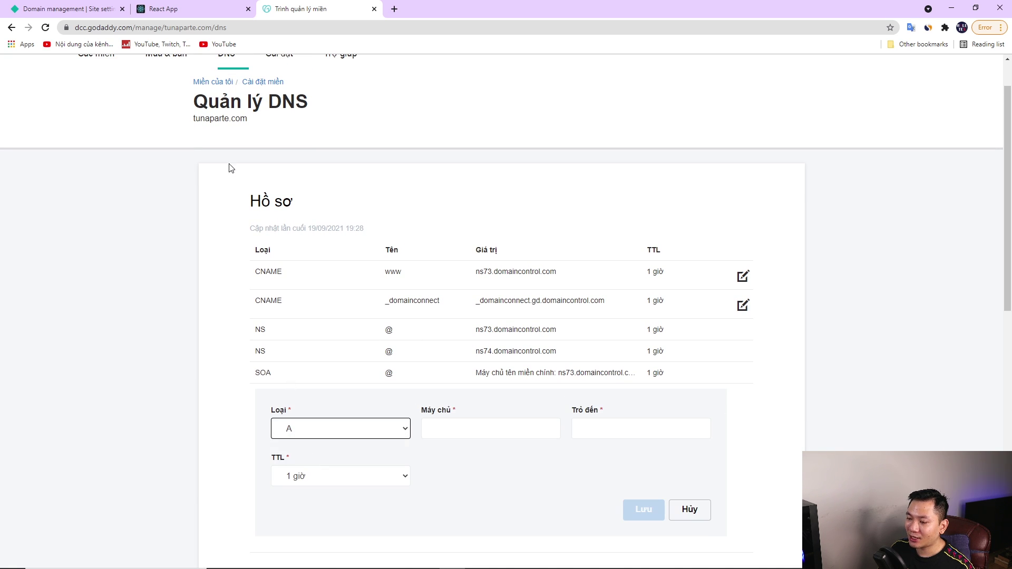
{"action": "left_click", "coordinate": [80, 10]}
{"action": "left_click", "coordinate": [376, 219]}
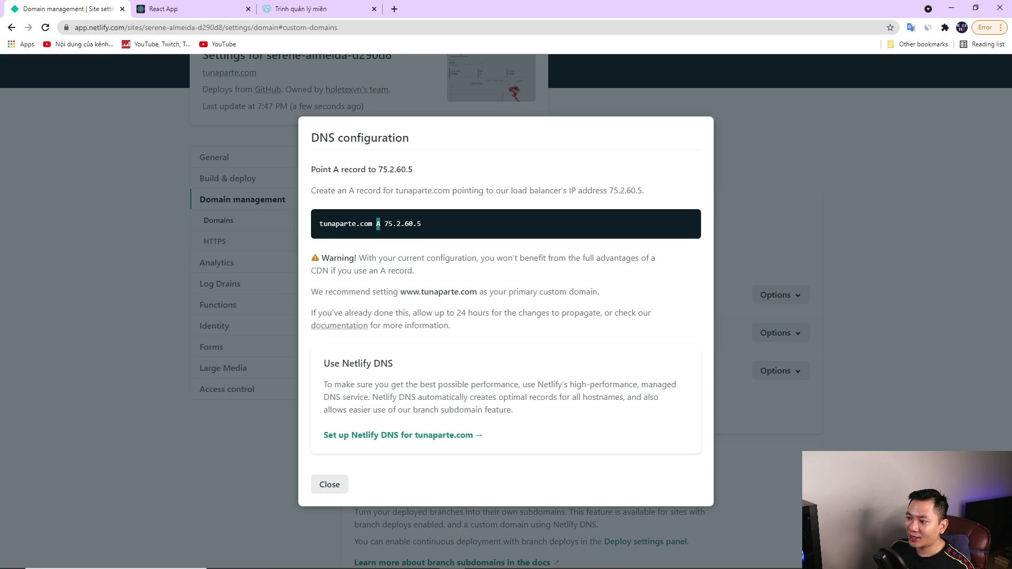
{"action": "left_click_drag", "start_coordinate": [384, 224], "coordinate": [425, 226]}
{"action": "key", "text": "ctrl+c"}
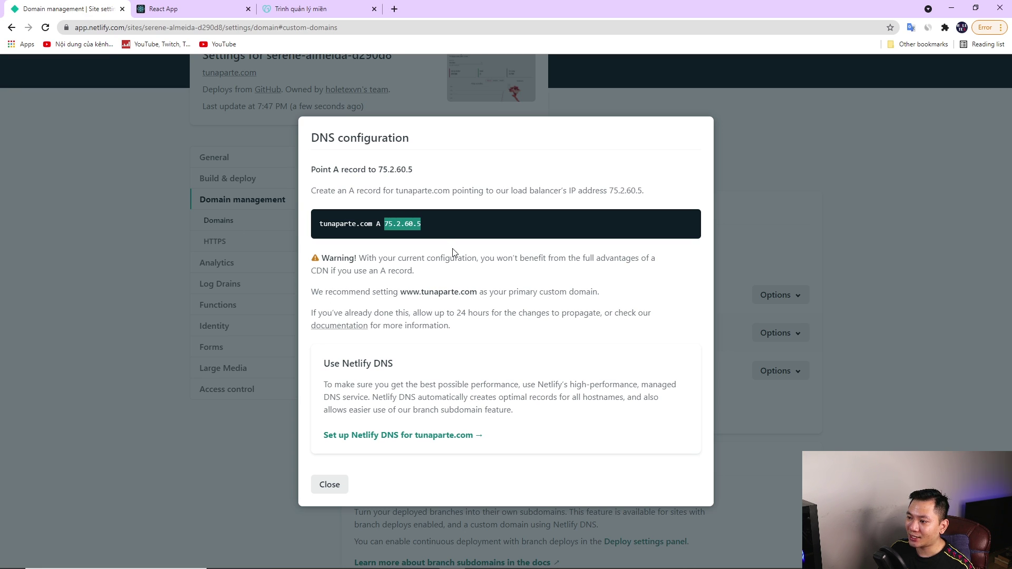
Set the A record's host to @ and destination to 75.2.60.5, and save it
{"action": "left_click", "coordinate": [294, 9]}
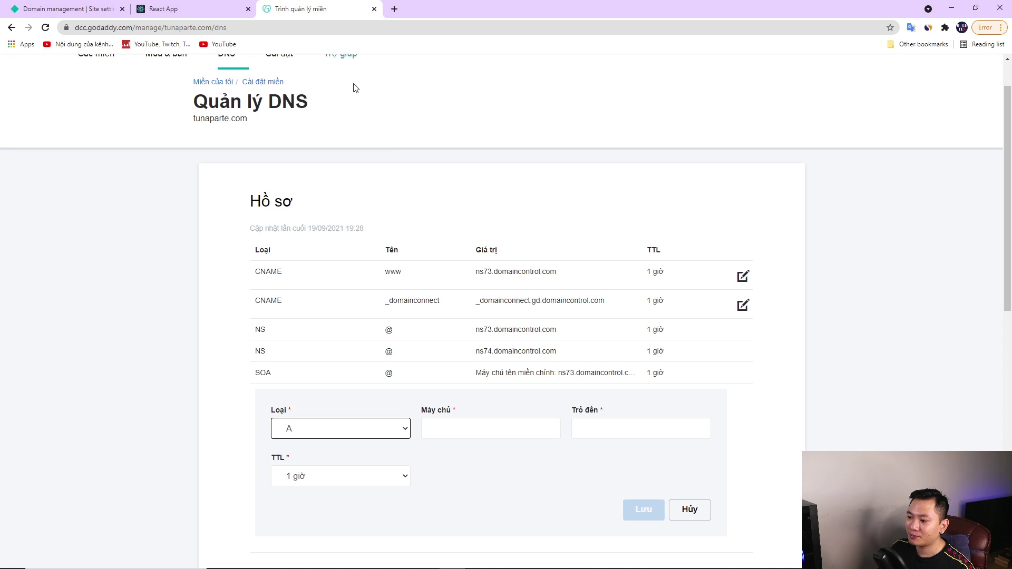
{"action": "left_click", "coordinate": [470, 428]}
{"action": "type", "text": "@"}
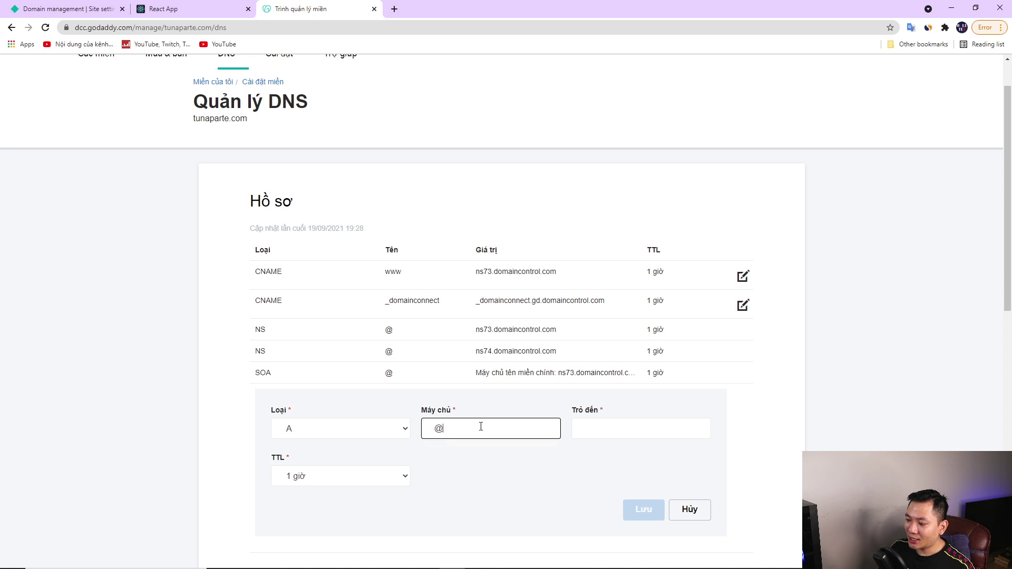
{"action": "left_click", "coordinate": [618, 427]}
{"action": "key", "text": "ctrl+v"}
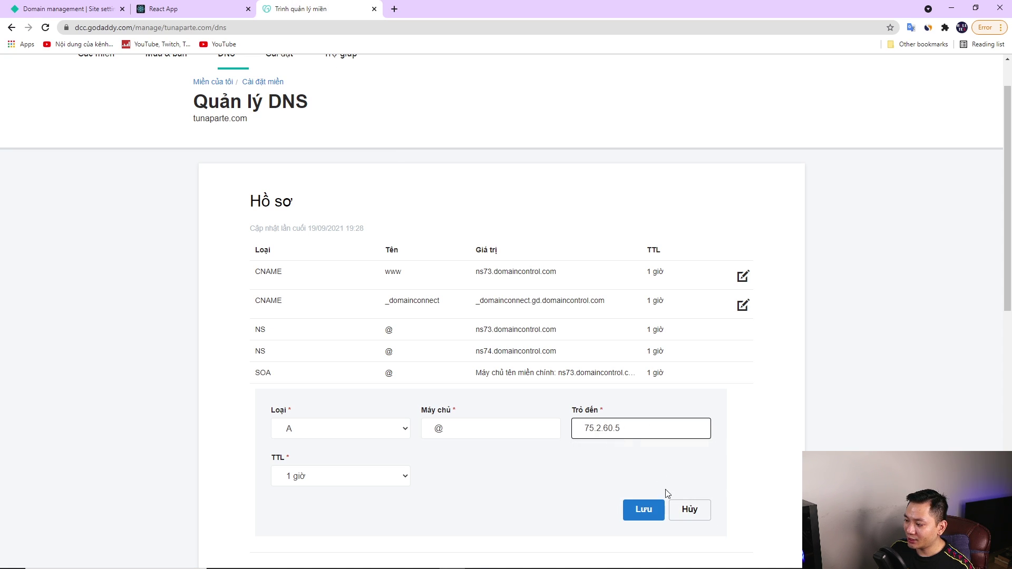
{"action": "left_click", "coordinate": [637, 510]}
{"action": "left_click", "coordinate": [64, 9]}
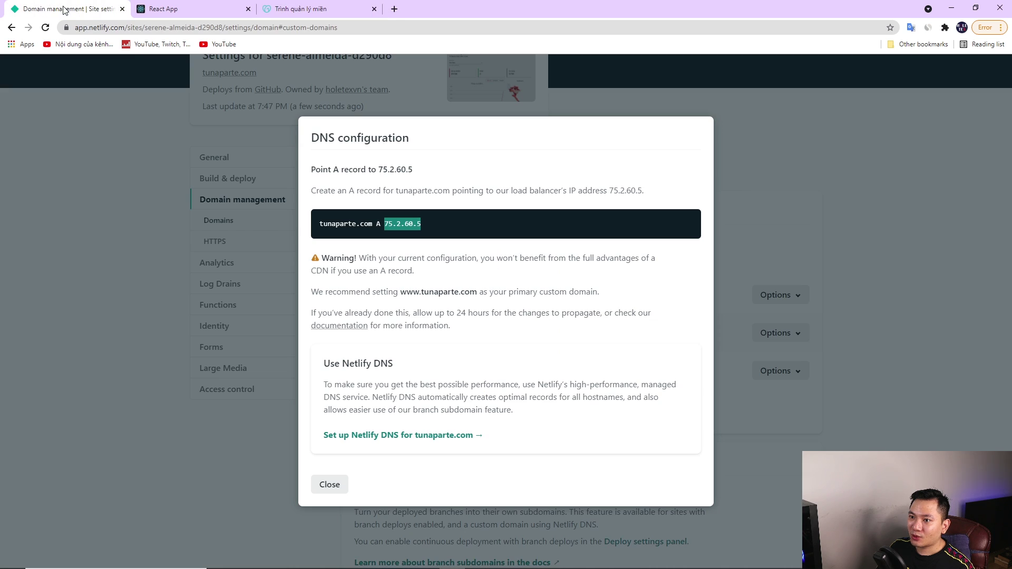
{"action": "left_click", "coordinate": [329, 484]}
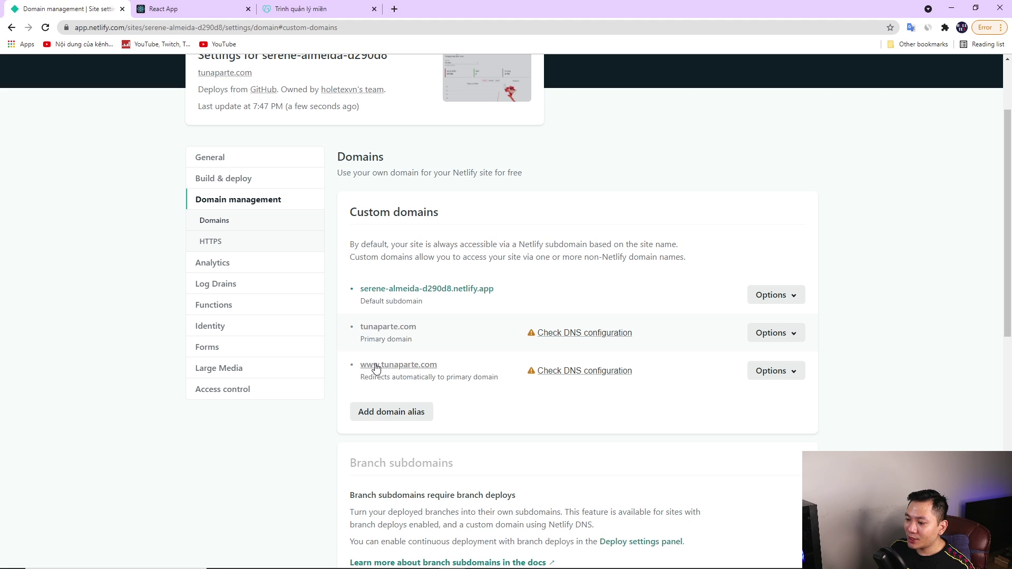
{"action": "left_click", "coordinate": [588, 374]}
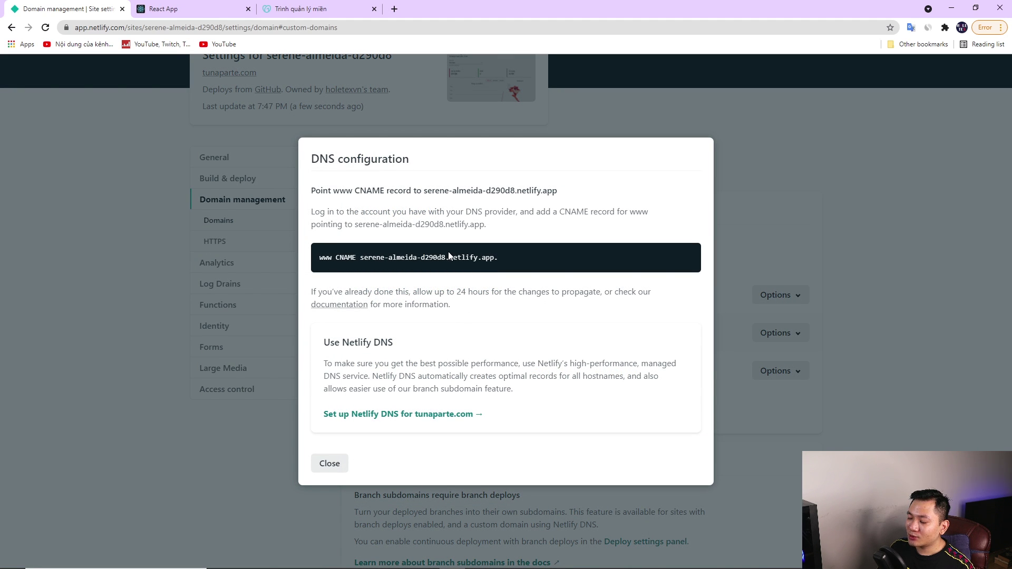
{"action": "left_click_drag", "start_coordinate": [358, 257], "coordinate": [497, 257]}
{"action": "key", "text": "ctrl+c"}
{"action": "double_click", "coordinate": [346, 257]}
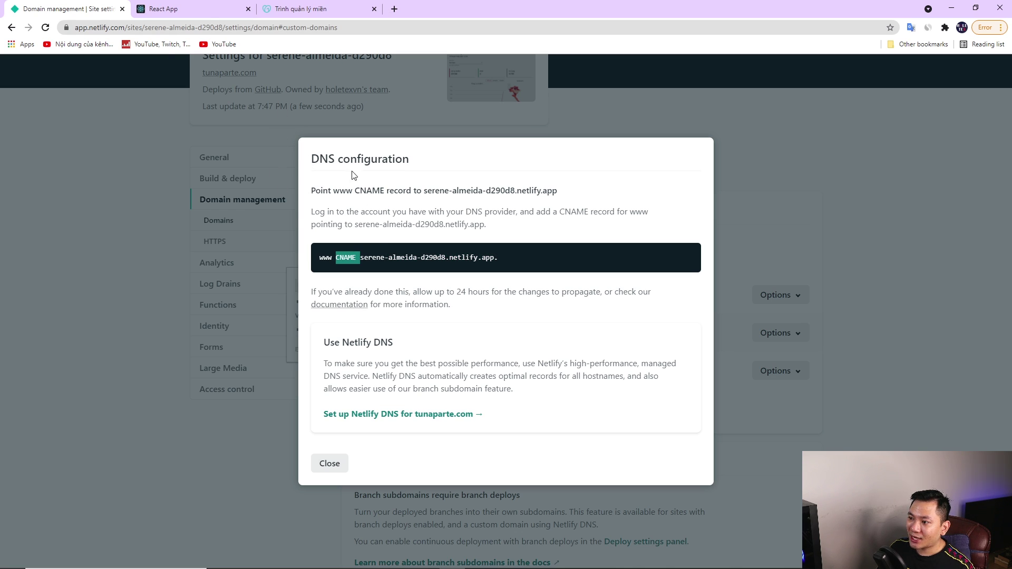
Change the www CNAME destination from ns73.domaincontrol.com to the Netlify hostname and save
{"action": "left_click", "coordinate": [322, 9]}
{"action": "left_click_drag", "start_coordinate": [255, 272], "coordinate": [304, 281]}
{"action": "left_click", "coordinate": [321, 272]}
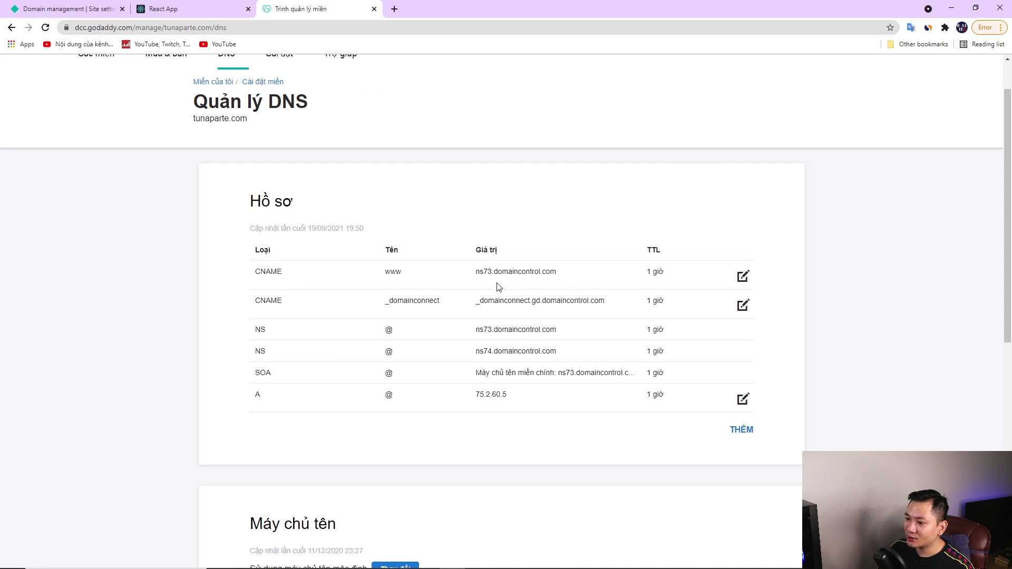
{"action": "left_click", "coordinate": [744, 276]}
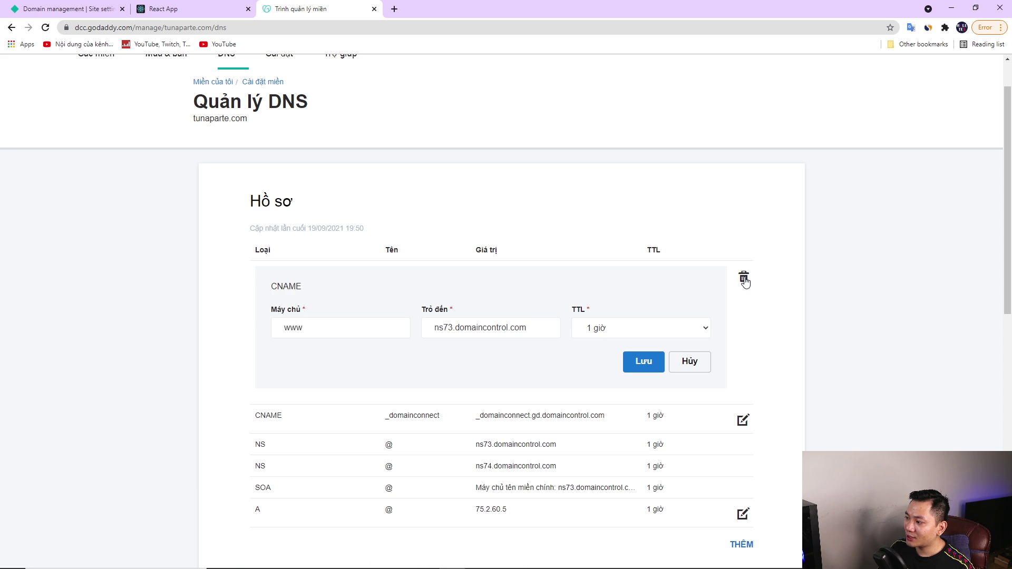
{"action": "triple_click", "coordinate": [507, 332]}
{"action": "key", "text": "ctrl+v"}
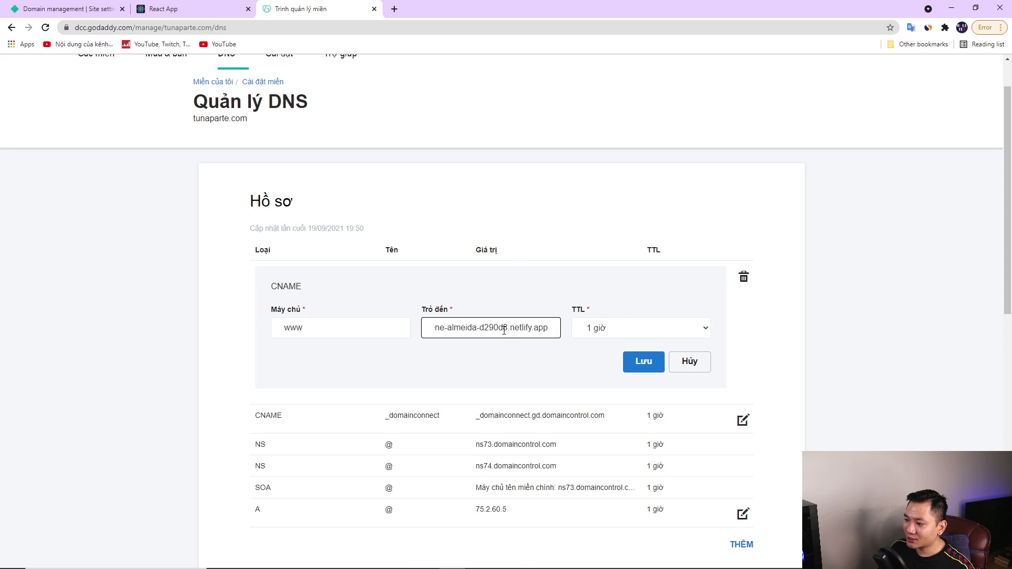
{"action": "left_click_drag", "start_coordinate": [489, 329], "coordinate": [390, 329]}
{"action": "left_click", "coordinate": [639, 364]}
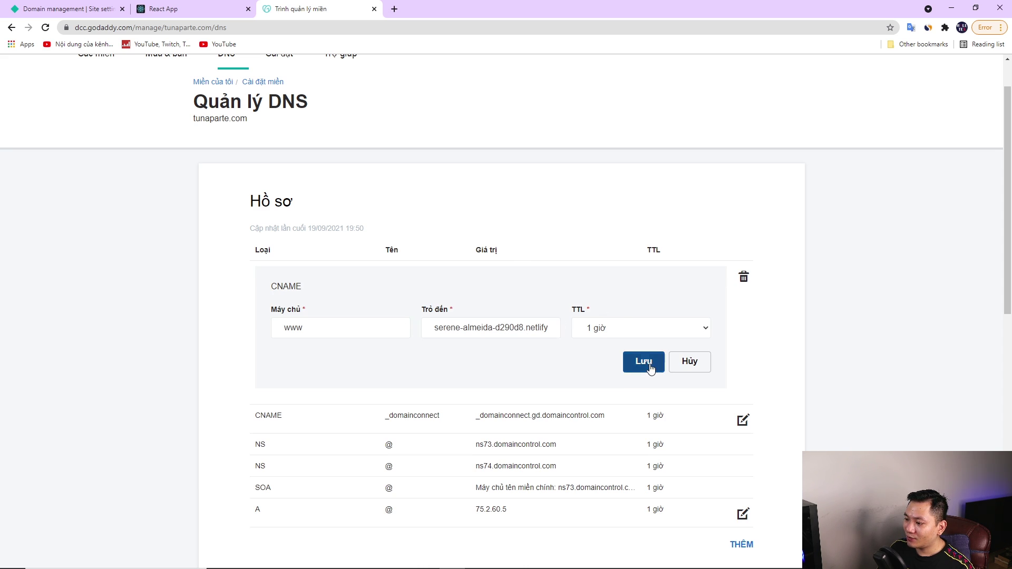
{"action": "scroll", "coordinate": [470, 316], "scroll_direction": "up", "scroll_amount": 1}
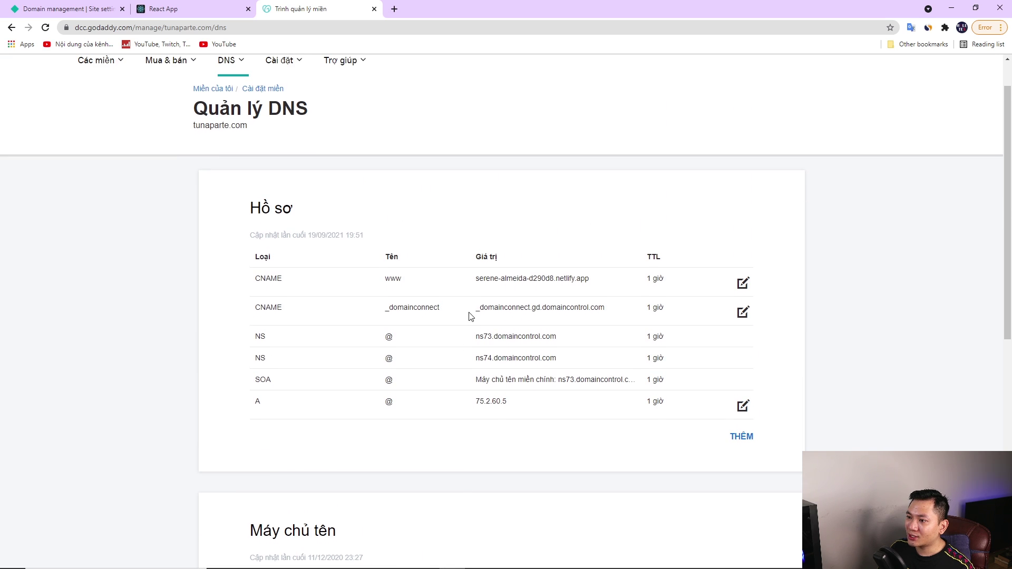
Reload Netlify's Domain management page until the tunaparte.com DNS warnings clear
{"action": "key", "text": "ctrl+Tab"}
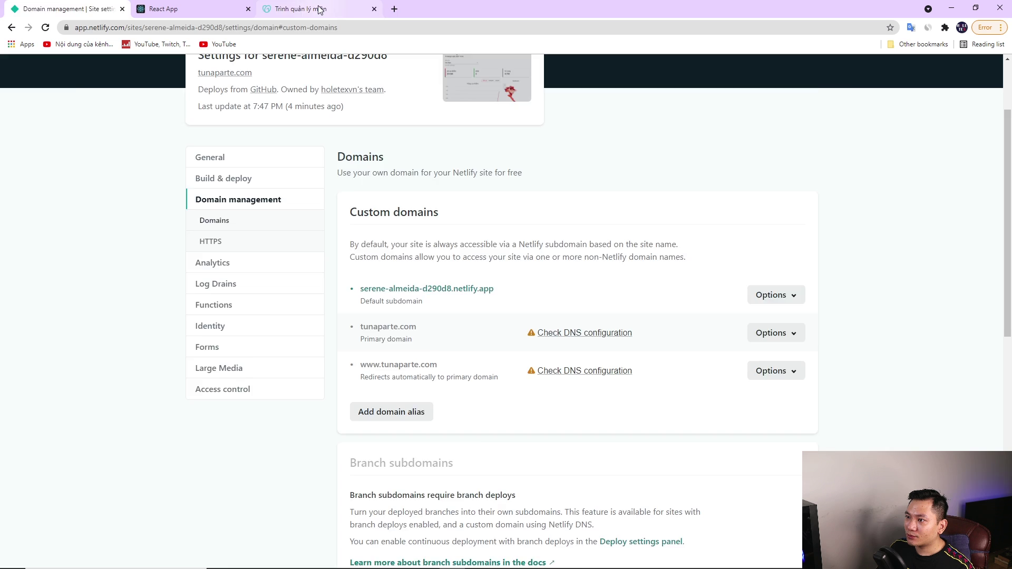
{"action": "key", "text": "ctrl+shift+Tab"}
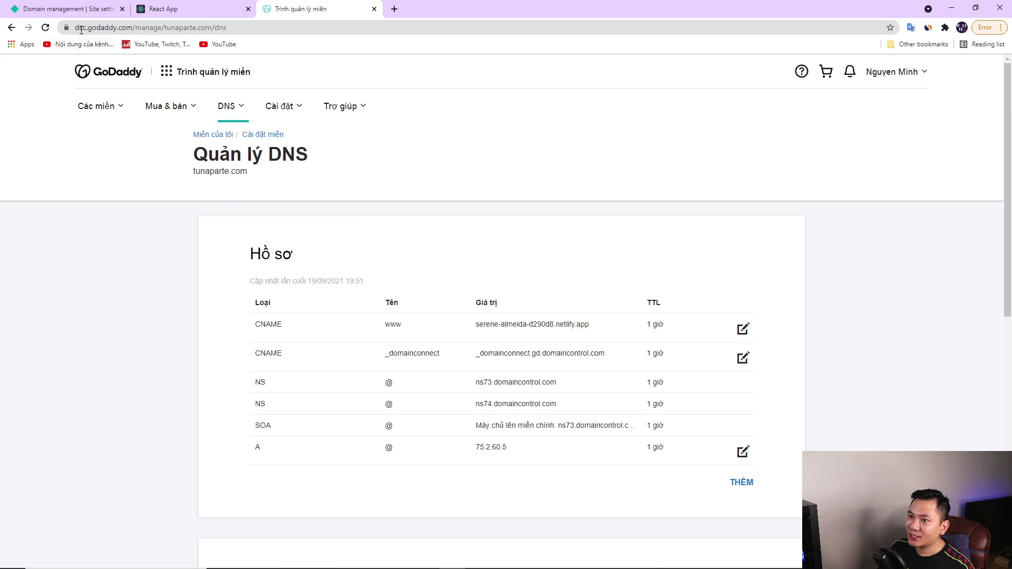
{"action": "left_click", "coordinate": [68, 9]}
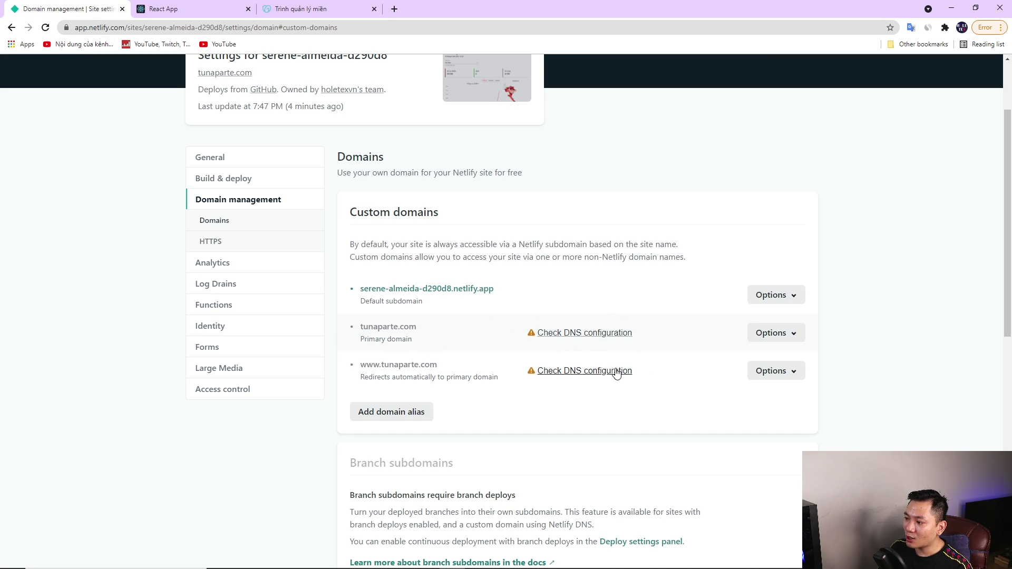
{"action": "key", "text": "F5"}
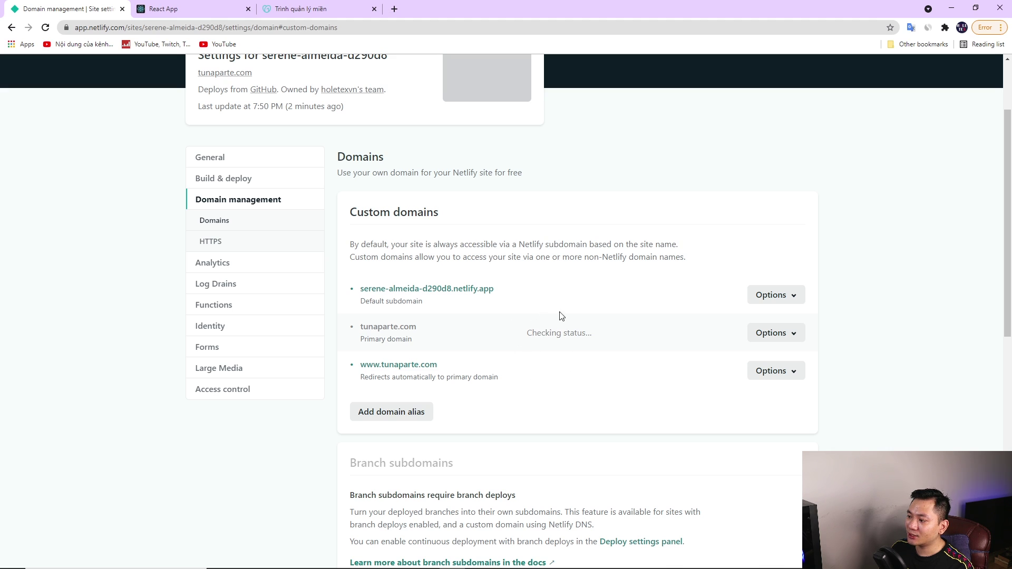
{"action": "scroll", "coordinate": [575, 348], "scroll_direction": "up", "scroll_amount": 3}
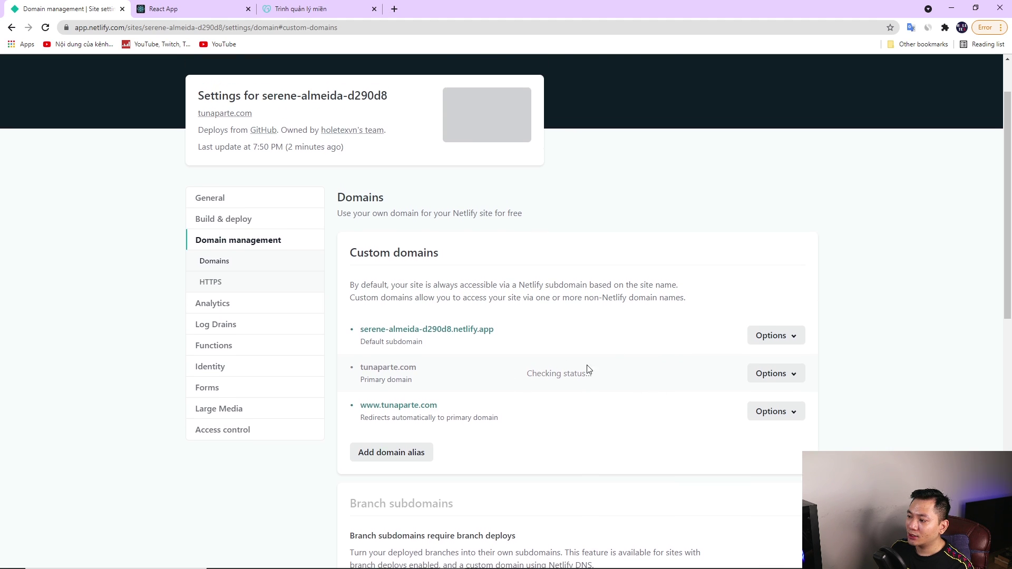
{"action": "key", "text": "F5"}
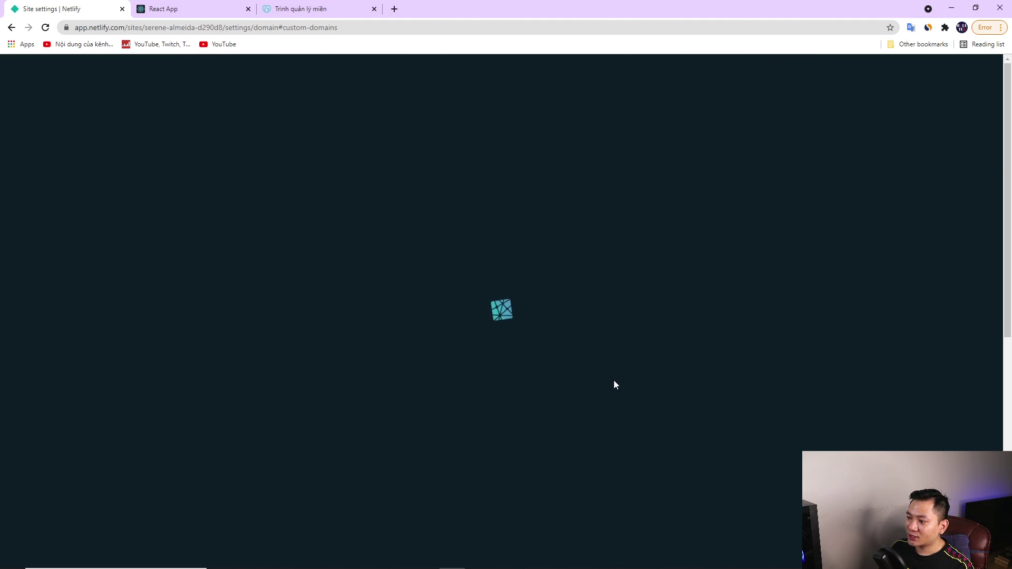
Confirm the domain status, then open the live tunaparte.com site
{"action": "scroll", "coordinate": [604, 369], "scroll_direction": "up", "scroll_amount": 1}
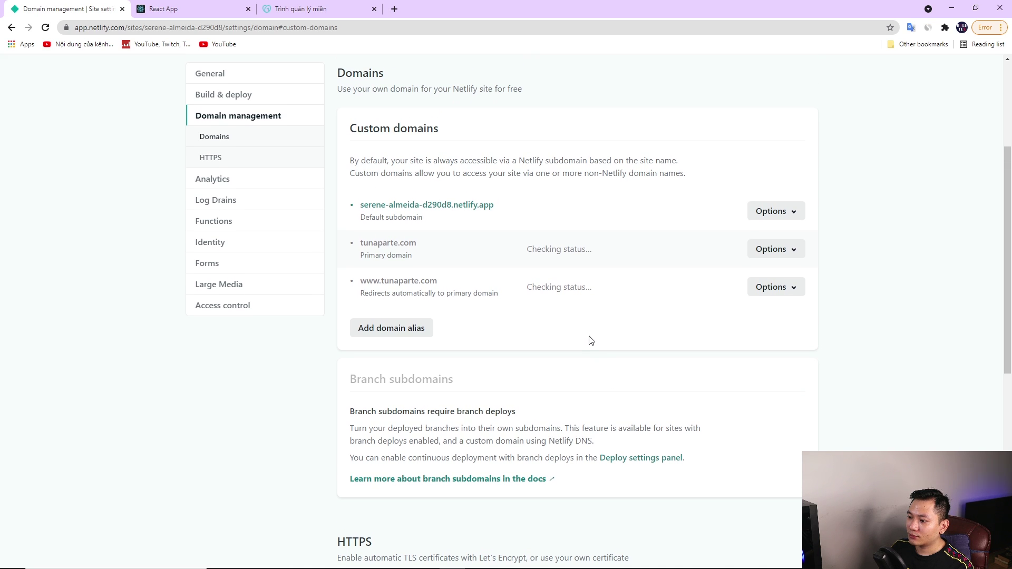
{"action": "scroll", "coordinate": [588, 338], "scroll_direction": "up", "scroll_amount": 1}
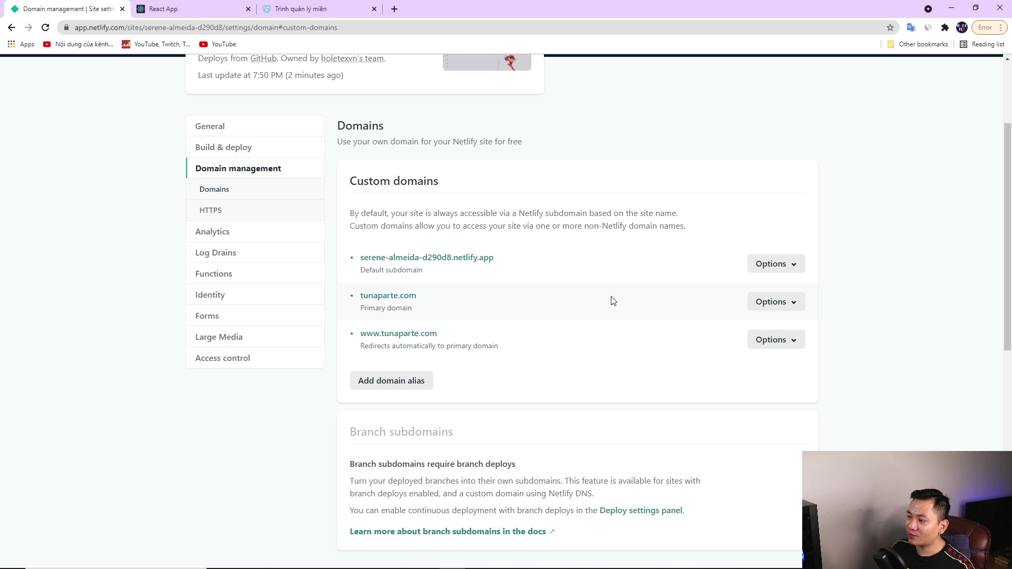
{"action": "scroll", "coordinate": [590, 314], "scroll_direction": "down", "scroll_amount": 1}
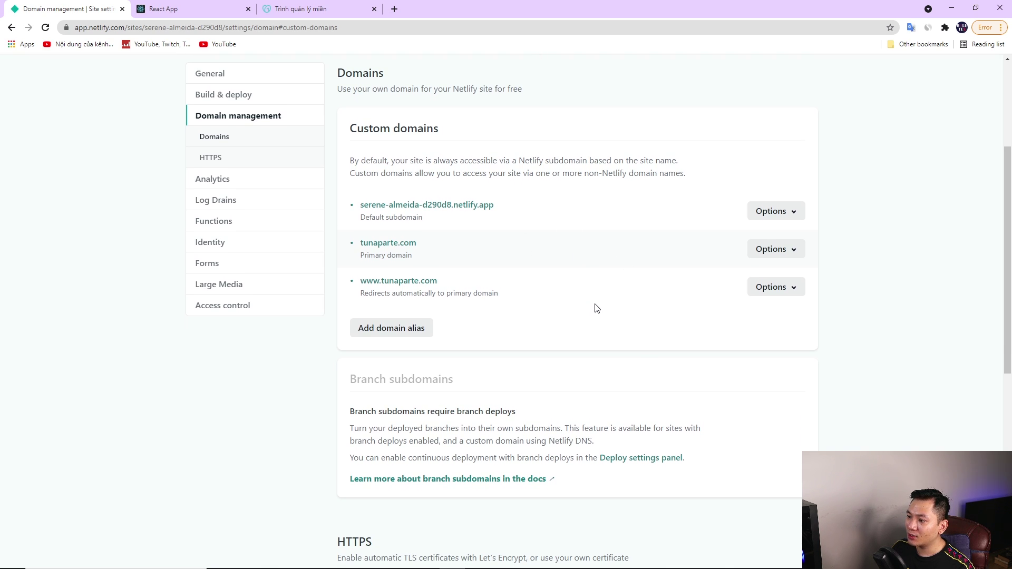
{"action": "scroll", "coordinate": [595, 303], "scroll_direction": "up", "scroll_amount": 2}
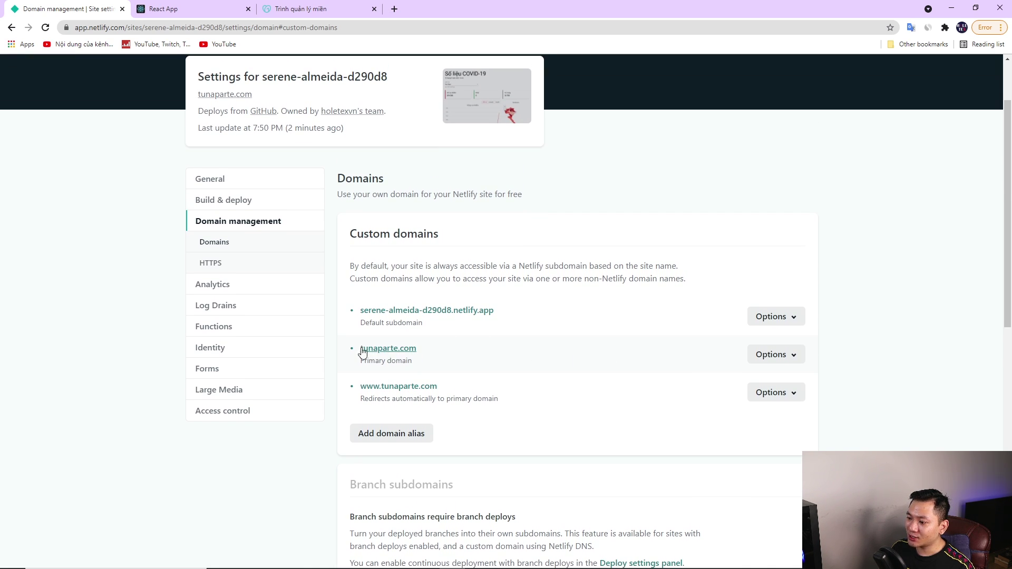
{"action": "scroll", "coordinate": [429, 356], "scroll_direction": "up", "scroll_amount": 2}
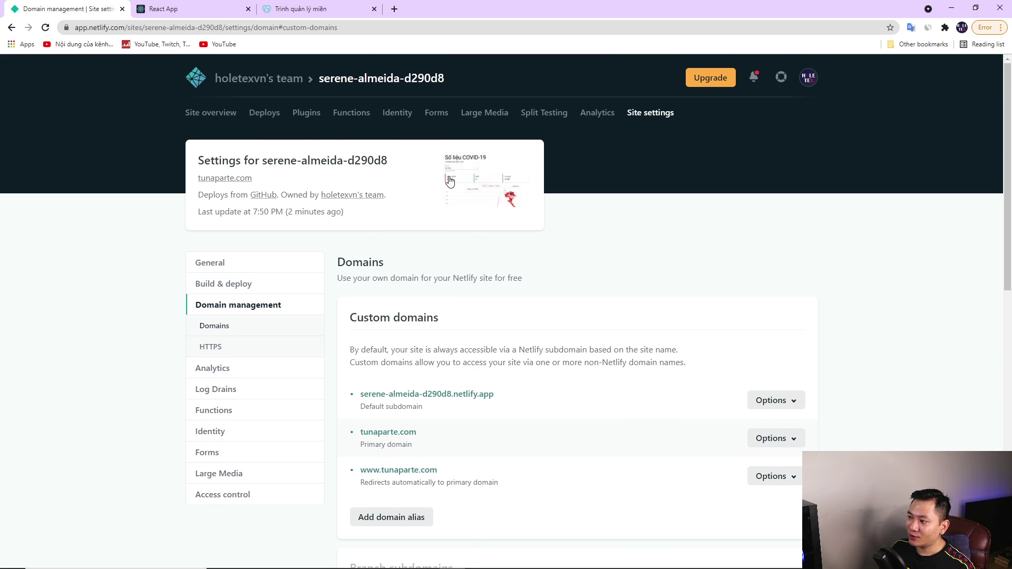
{"action": "scroll", "coordinate": [534, 219], "scroll_direction": "down", "scroll_amount": 2}
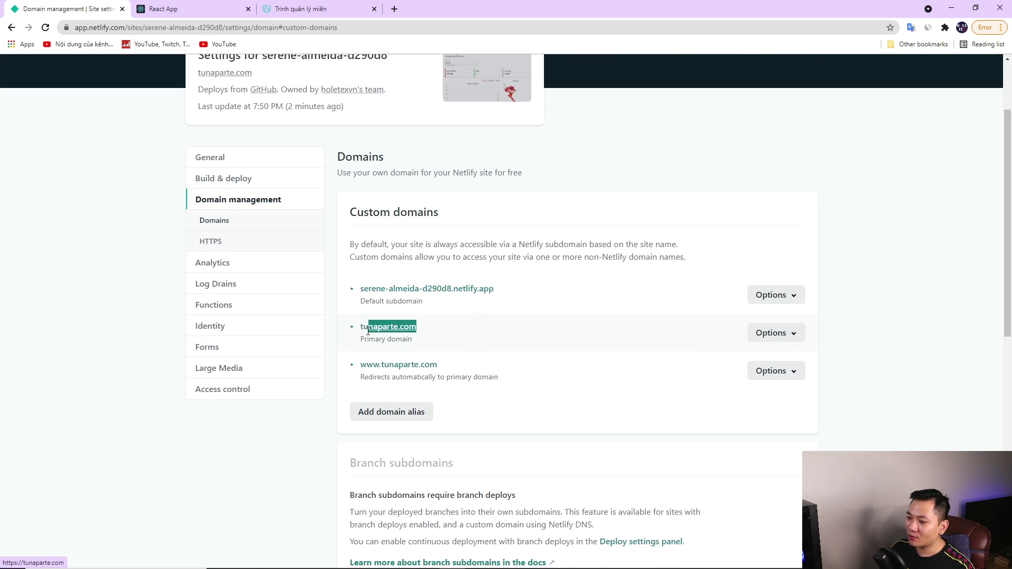
{"action": "left_click", "coordinate": [385, 324]}
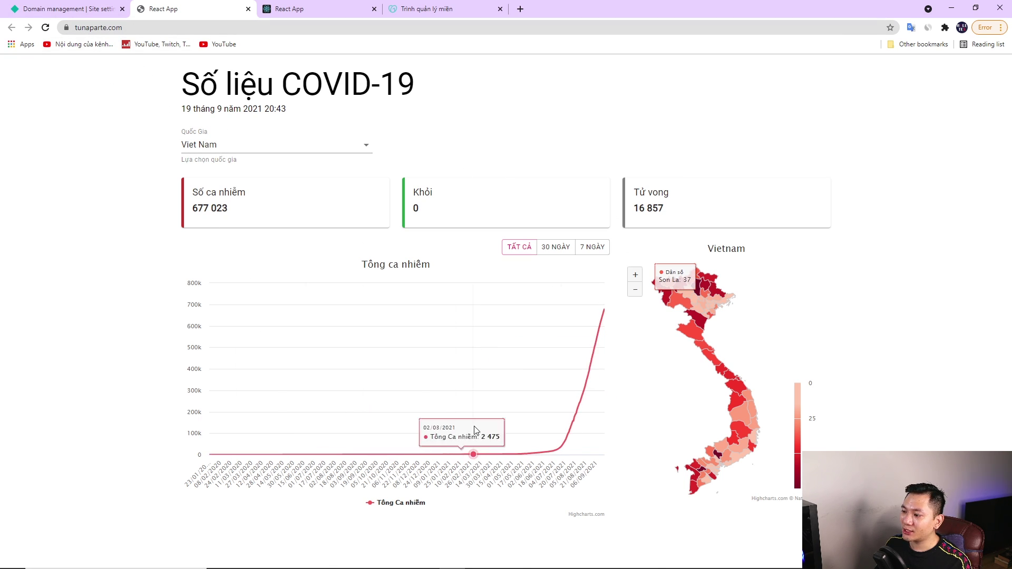
Narrow the Tổng ca nhiễm chart to the last 30 days with '30 NGÀY'
{"action": "left_click", "coordinate": [552, 248]}
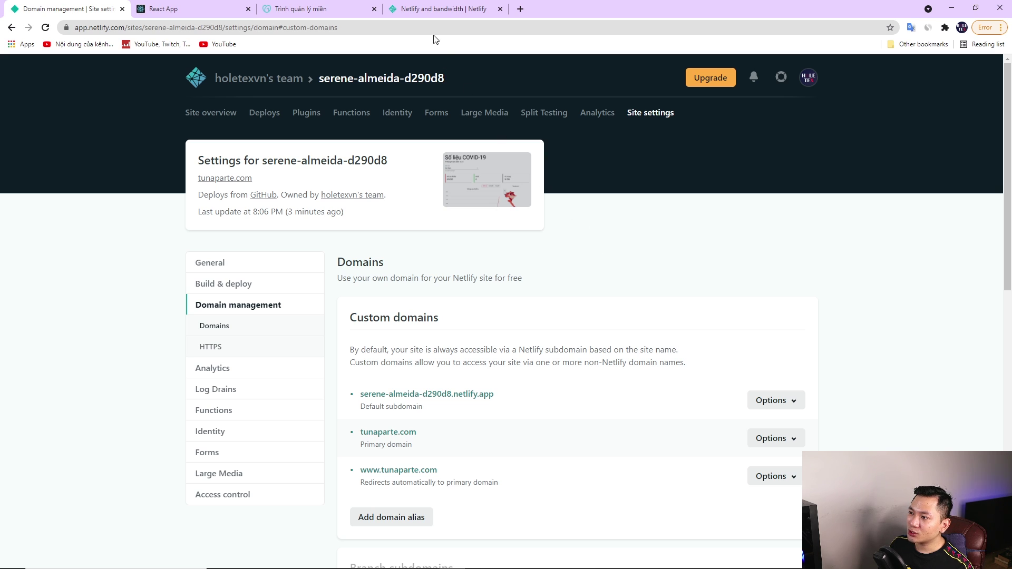
Review the Free plan bandwidth limits in the Netlify bandwidth article
{"action": "left_click", "coordinate": [438, 11]}
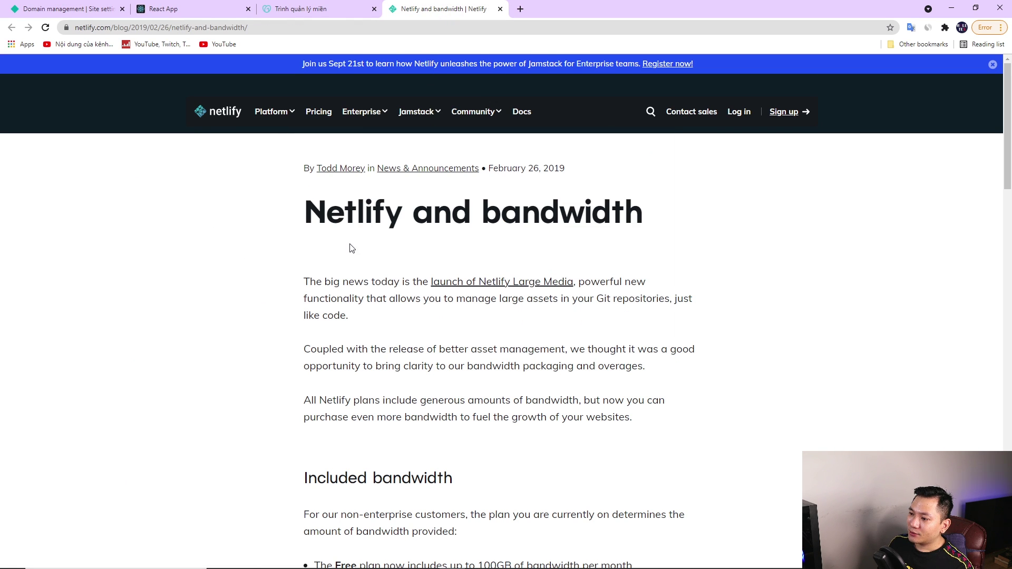
{"action": "scroll", "coordinate": [267, 249], "scroll_direction": "down", "scroll_amount": 7}
{"action": "scroll", "coordinate": [267, 251], "scroll_direction": "up", "scroll_amount": 2}
{"action": "left_click_drag", "start_coordinate": [314, 301], "coordinate": [656, 311]}
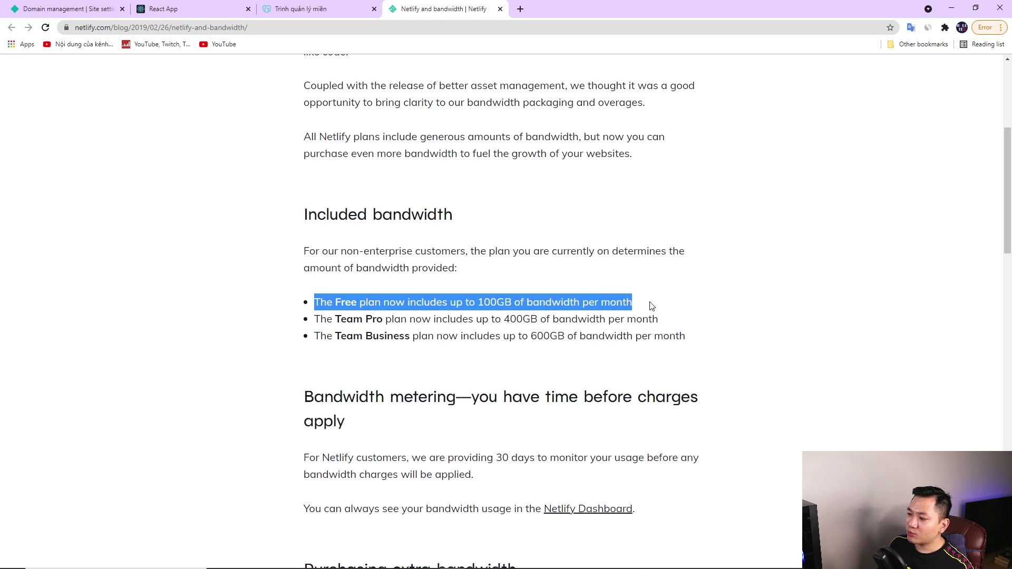
{"action": "left_click", "coordinate": [479, 303]}
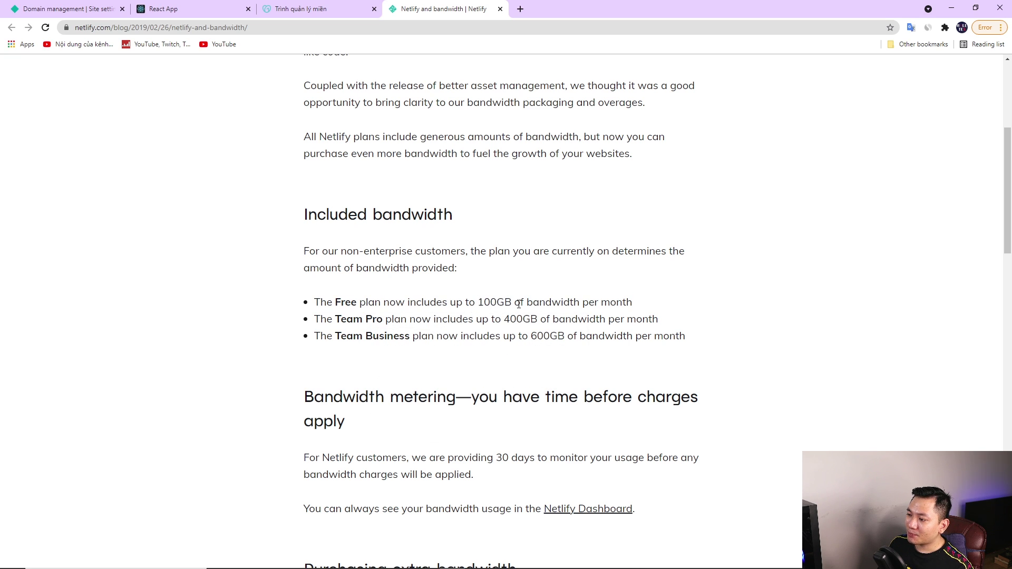
{"action": "scroll", "coordinate": [753, 373], "scroll_direction": "up", "scroll_amount": 1}
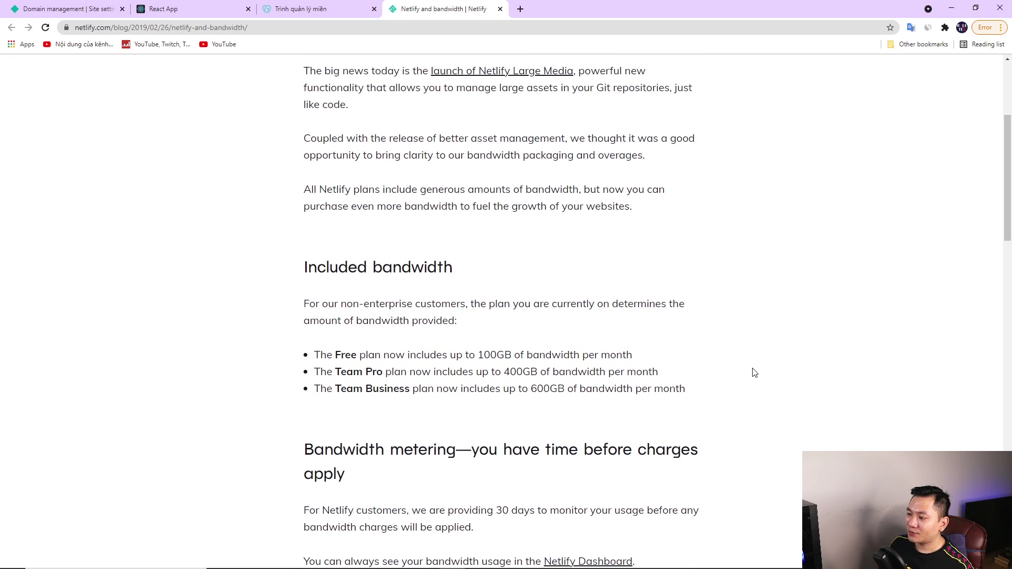
{"action": "scroll", "coordinate": [747, 366], "scroll_direction": "down", "scroll_amount": 3}
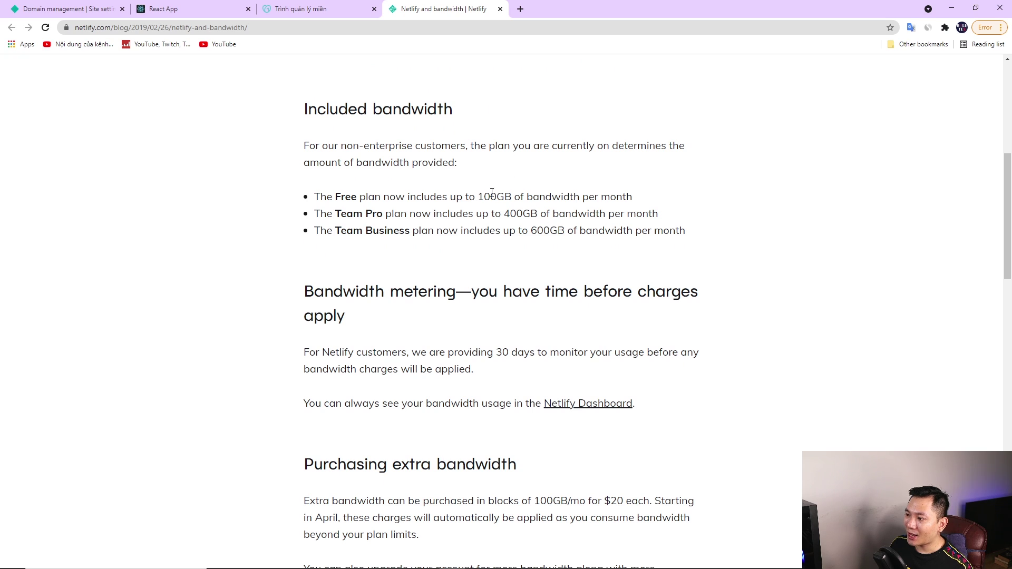
{"action": "scroll", "coordinate": [705, 326], "scroll_direction": "down", "scroll_amount": 2}
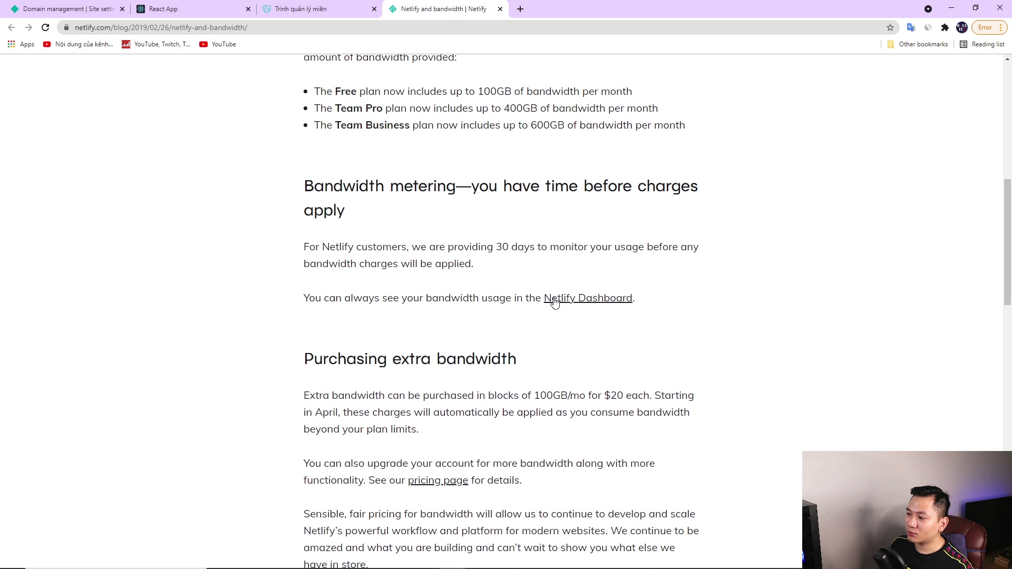
Check the Netlify team billing usage showing 78 MB of 100 GB bandwidth used
{"action": "left_click", "coordinate": [590, 304]}
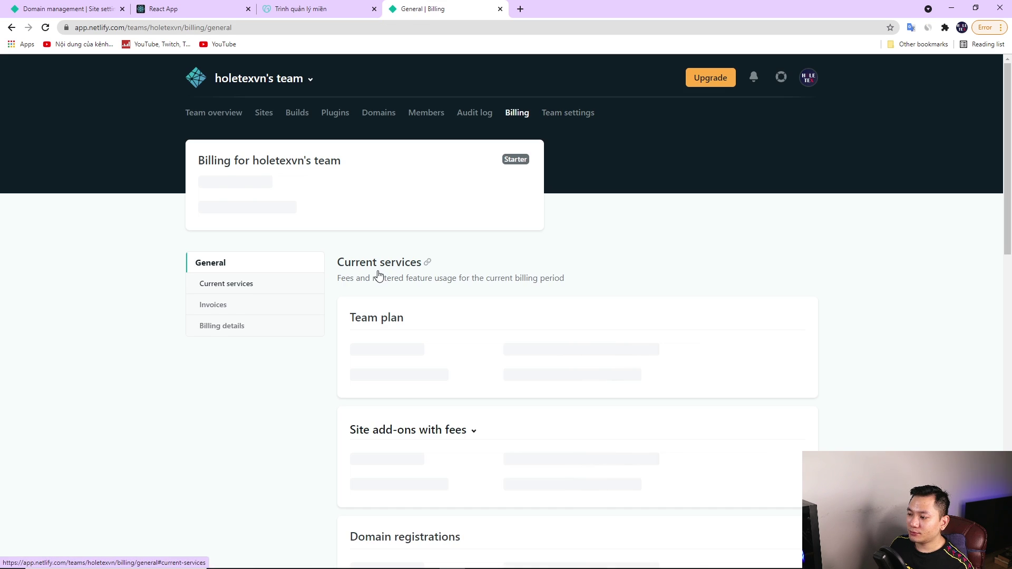
{"action": "scroll", "coordinate": [512, 308], "scroll_direction": "down", "scroll_amount": 1}
{"action": "scroll", "coordinate": [527, 298], "scroll_direction": "down", "scroll_amount": 1}
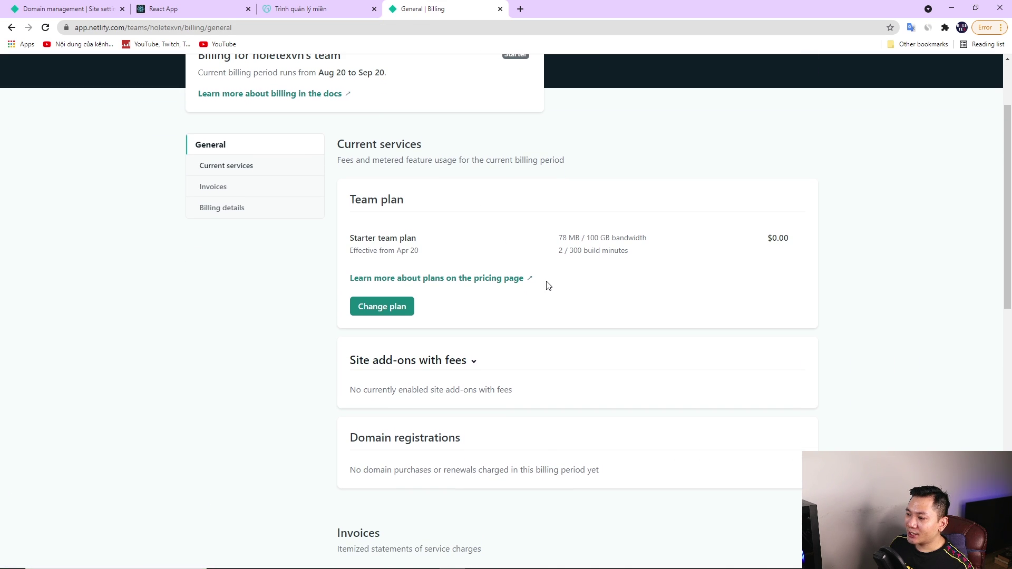
{"action": "left_click_drag", "start_coordinate": [560, 238], "coordinate": [656, 243]}
{"action": "left_click", "coordinate": [727, 274]}
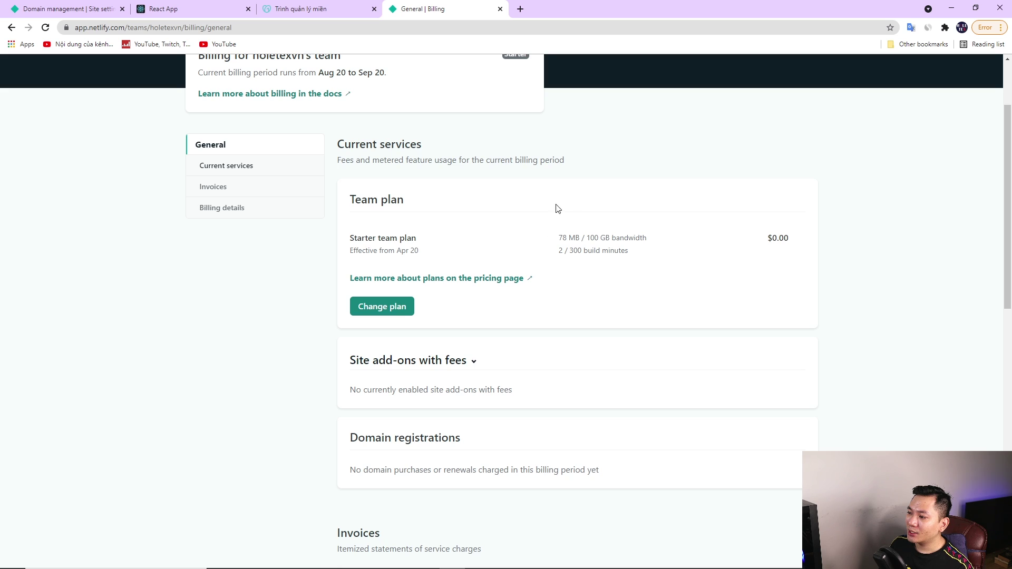
{"action": "scroll", "coordinate": [558, 208], "scroll_direction": "up", "scroll_amount": 2}
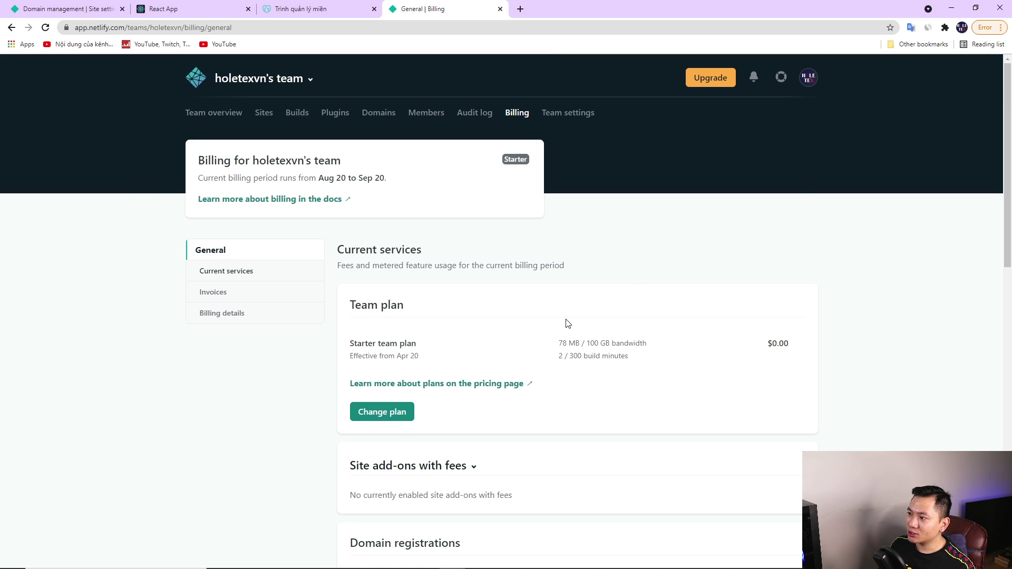
Go to firebase in a new tab and open the Firebase console project list
{"action": "left_click", "coordinate": [521, 9]}
{"action": "type", "text": "firebase"}
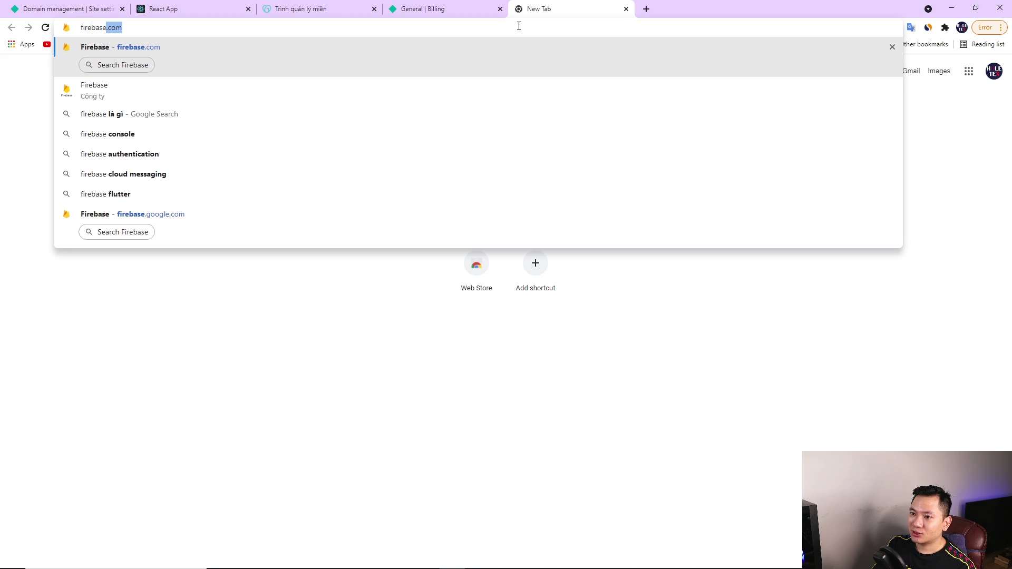
{"action": "key", "text": "Return"}
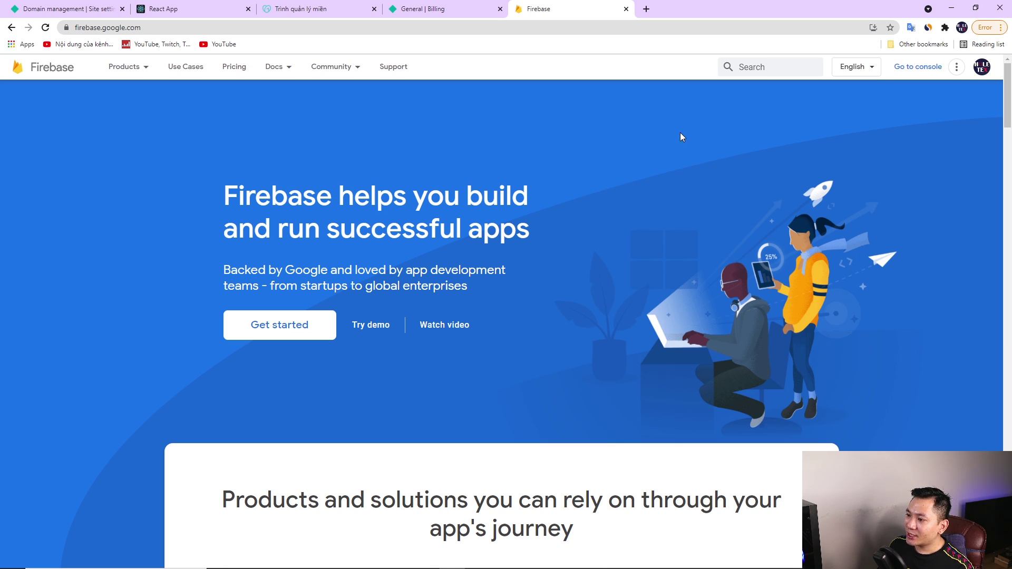
{"action": "left_click", "coordinate": [916, 68]}
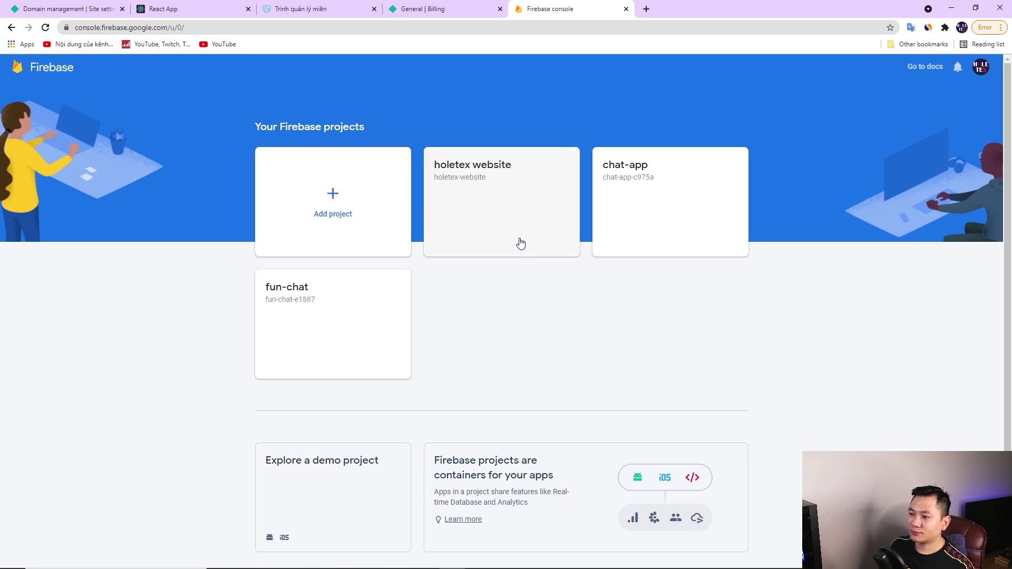
{"action": "scroll", "coordinate": [538, 337], "scroll_direction": "down", "scroll_amount": 1}
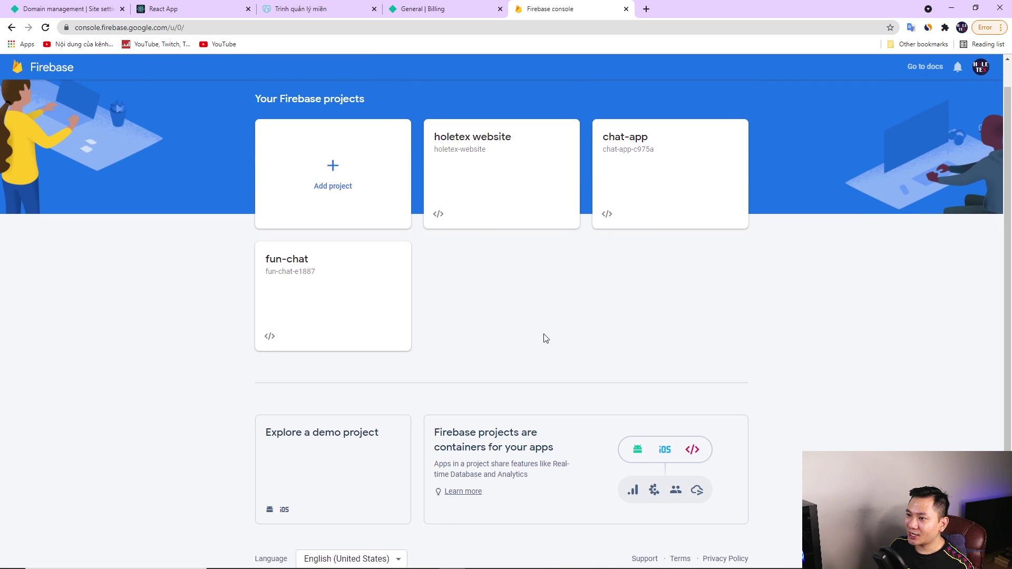
{"action": "scroll", "coordinate": [538, 337], "scroll_direction": "up", "scroll_amount": 1}
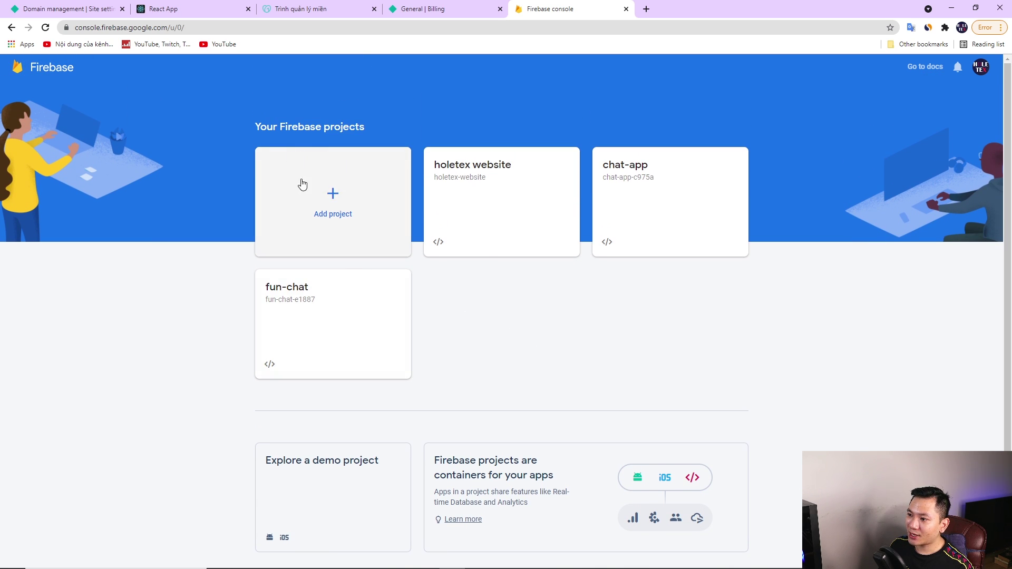
Start a new Firebase project named 'covid19-app'
{"action": "left_click", "coordinate": [333, 195]}
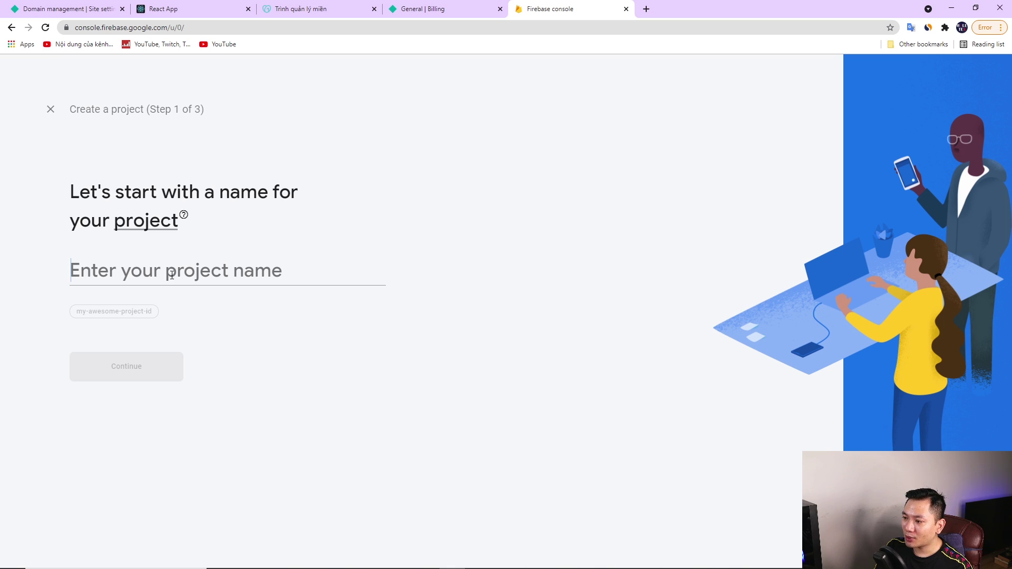
{"action": "left_click", "coordinate": [172, 274]}
{"action": "type", "text": "covid19"}
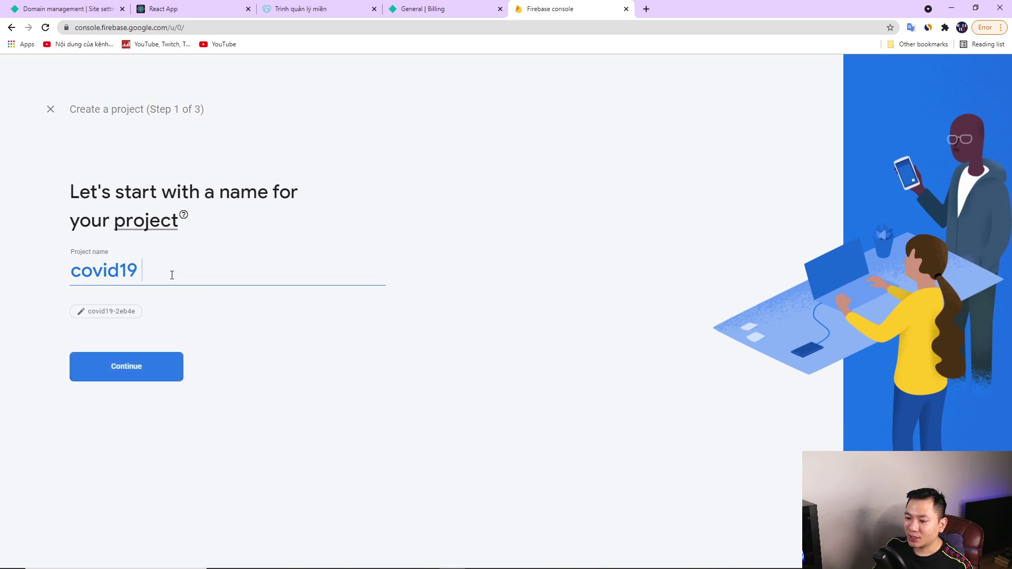
{"action": "type", "text": "-a"}
{"action": "key", "text": "BackSpace"}
{"action": "key", "text": "BackSpace"}
{"action": "type", "text": "app"}
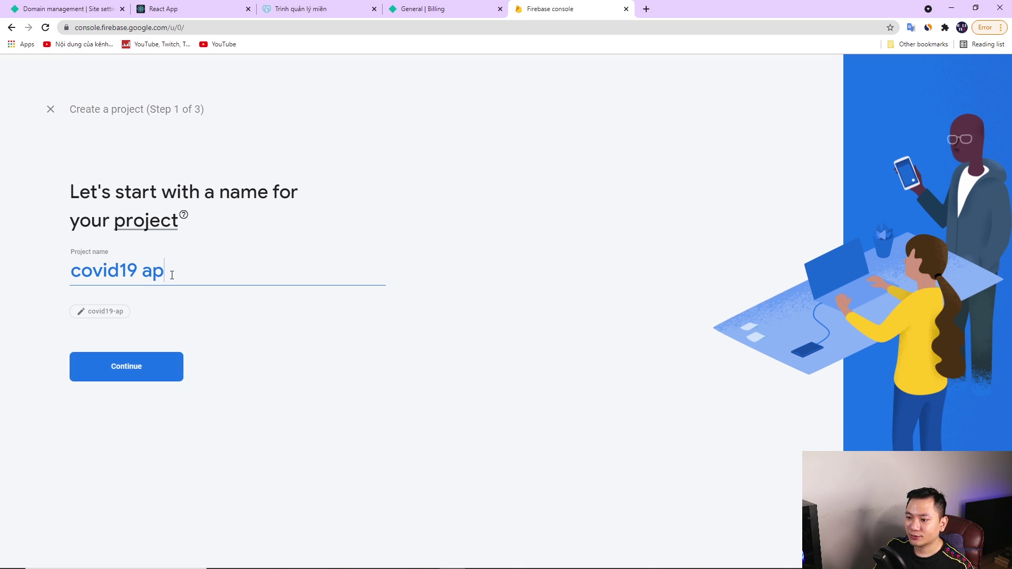
{"action": "left_click", "coordinate": [132, 379]}
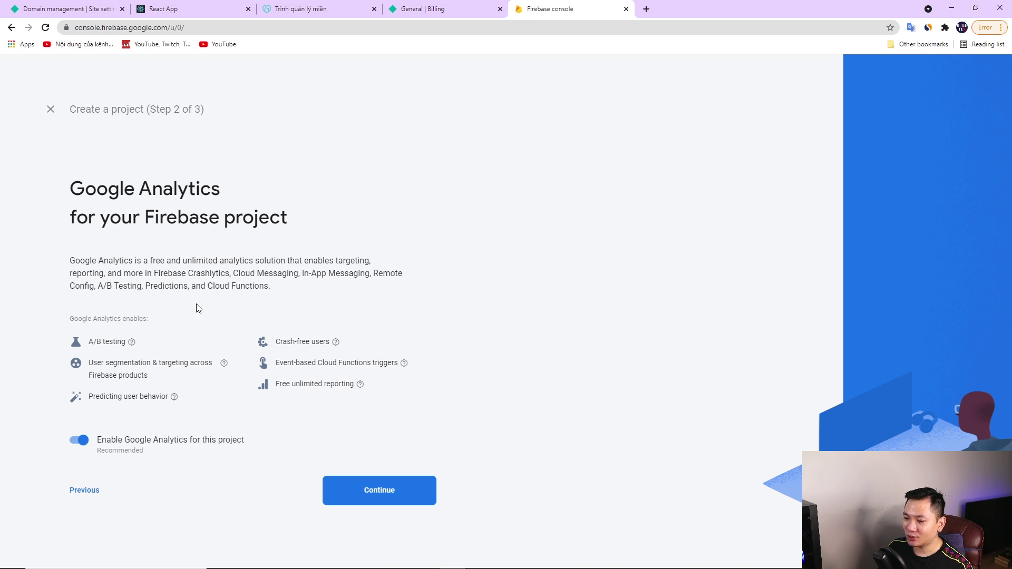
Link Google Analytics to Default Account for Firebase and create the project
{"action": "left_click", "coordinate": [384, 496]}
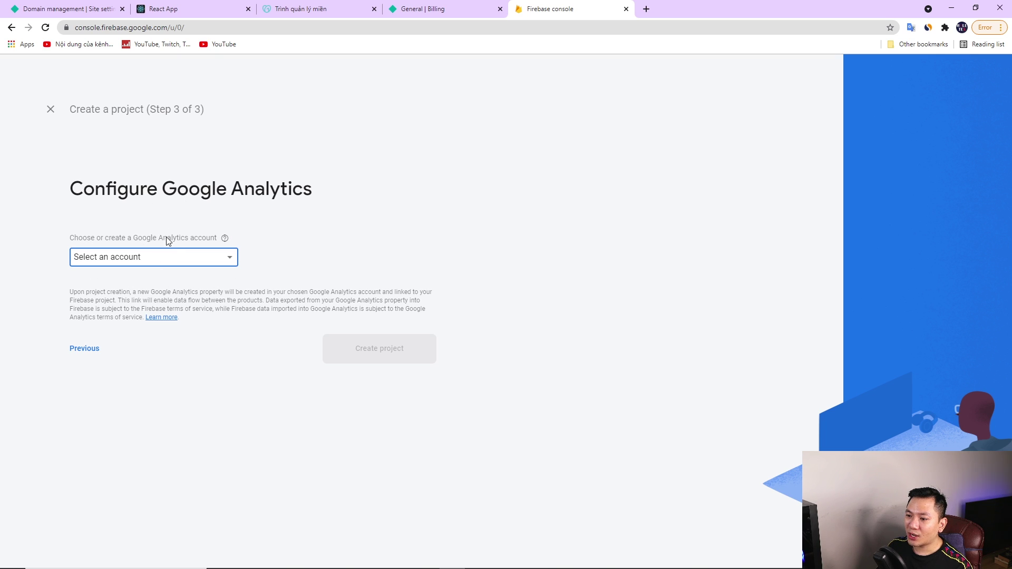
{"action": "left_click", "coordinate": [160, 262]}
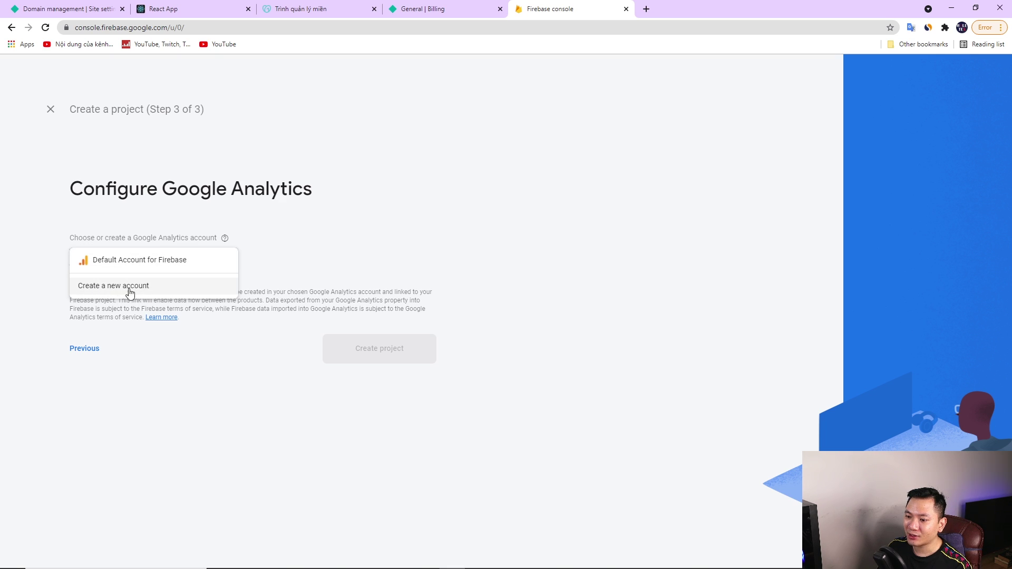
{"action": "left_click", "coordinate": [144, 261]}
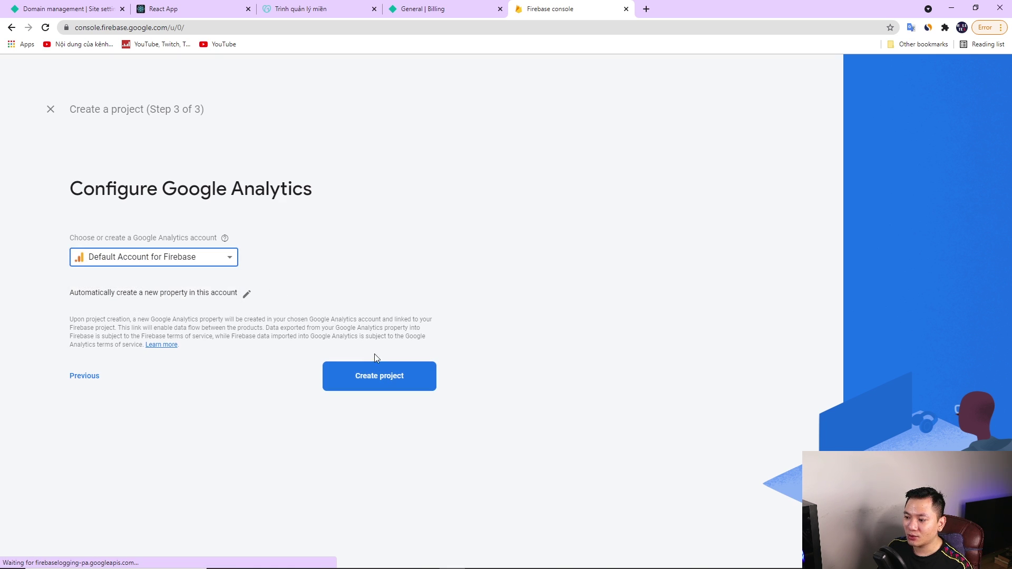
{"action": "left_click", "coordinate": [378, 378]}
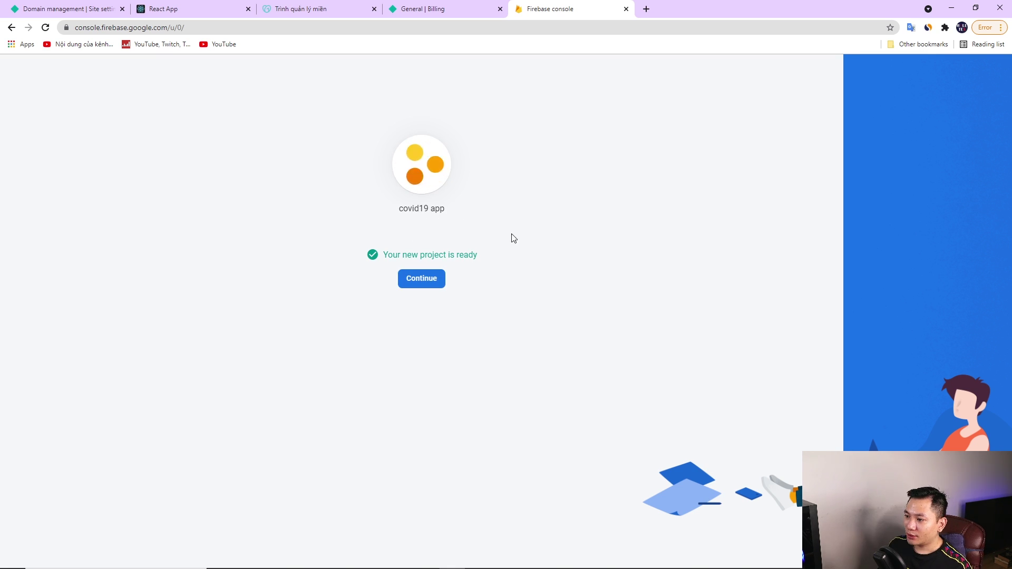
{"action": "left_click", "coordinate": [422, 280]}
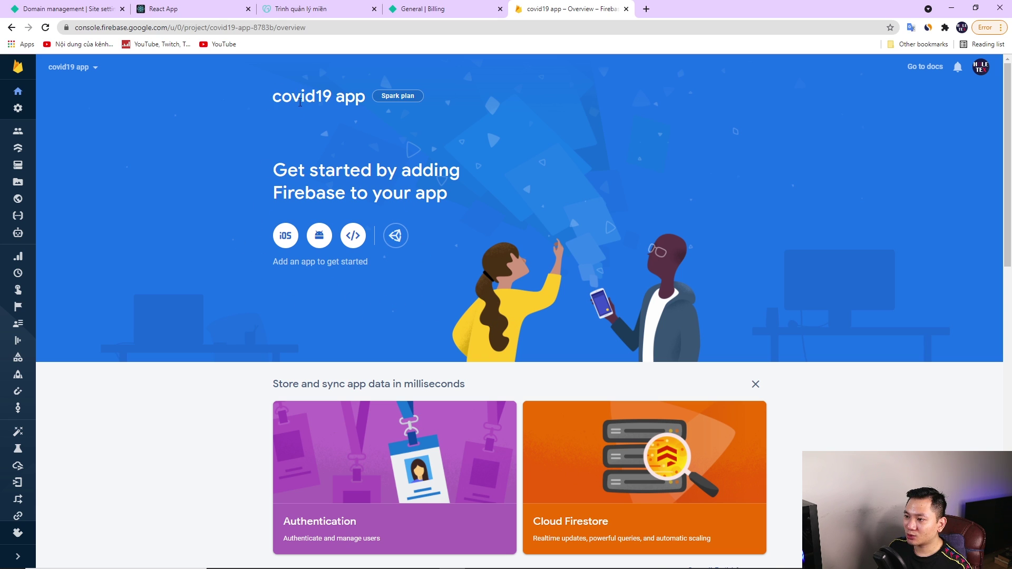
Register web app 'covid19' with Firebase Hosting on site covid19-app-8783b
{"action": "scroll", "coordinate": [237, 244], "scroll_direction": "down", "scroll_amount": 1}
{"action": "scroll", "coordinate": [309, 131], "scroll_direction": "up", "scroll_amount": 1}
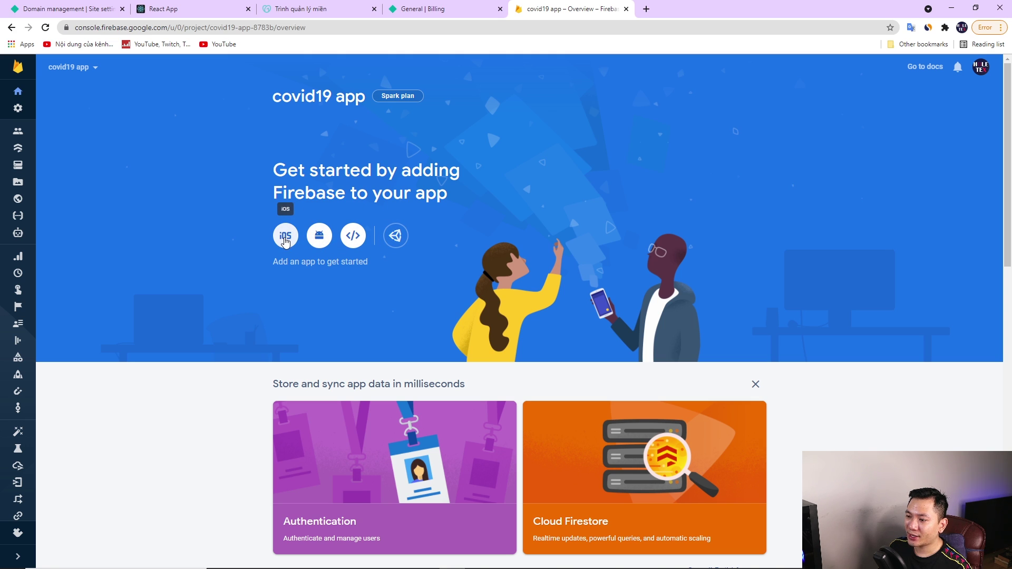
{"action": "left_click", "coordinate": [354, 238]}
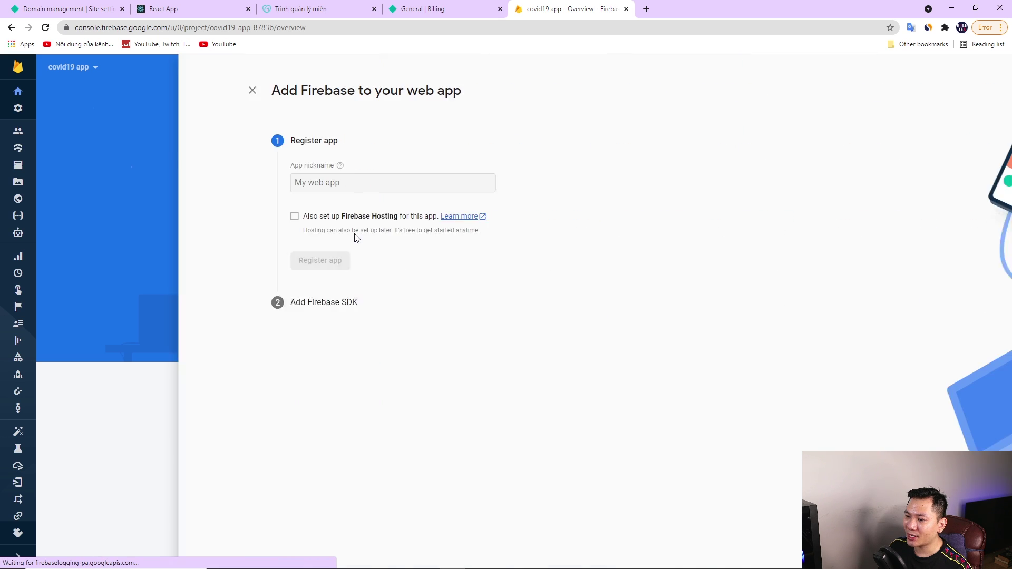
{"action": "left_click", "coordinate": [192, 181]}
{"action": "type", "text": "covi"}
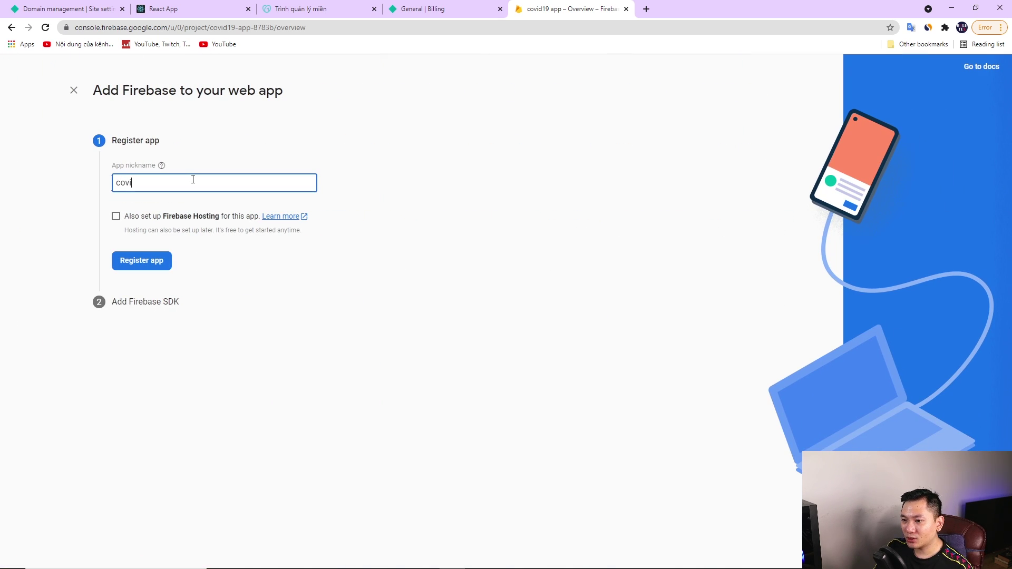
{"action": "type", "text": "d19"}
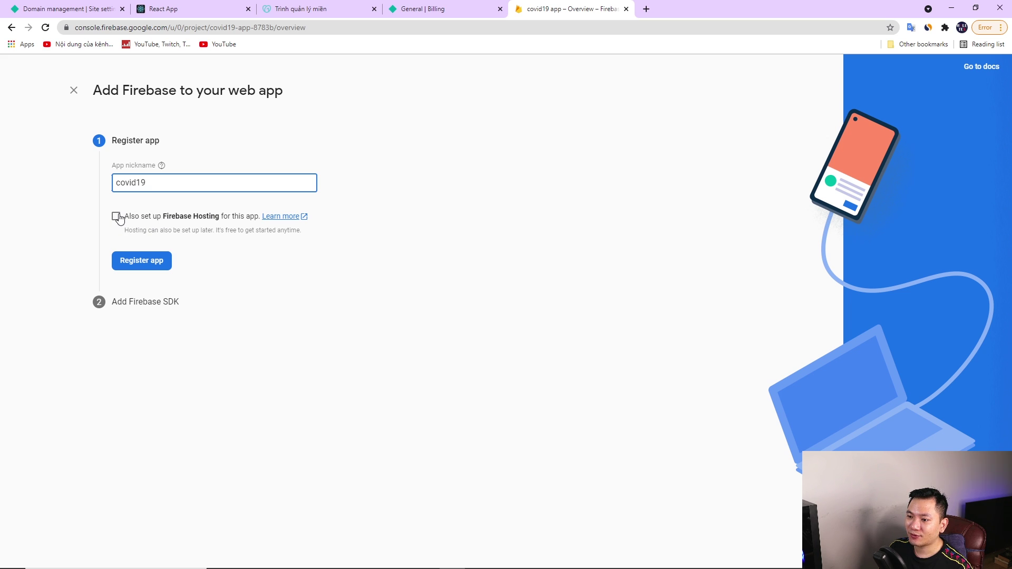
{"action": "left_click", "coordinate": [116, 216]}
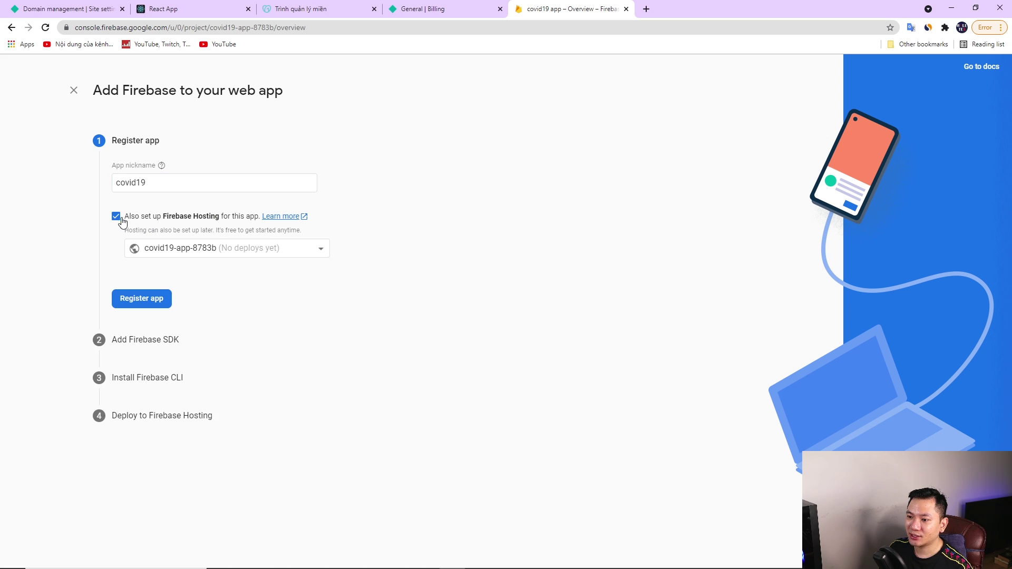
{"action": "left_click", "coordinate": [257, 254]}
{"action": "left_click", "coordinate": [257, 255]}
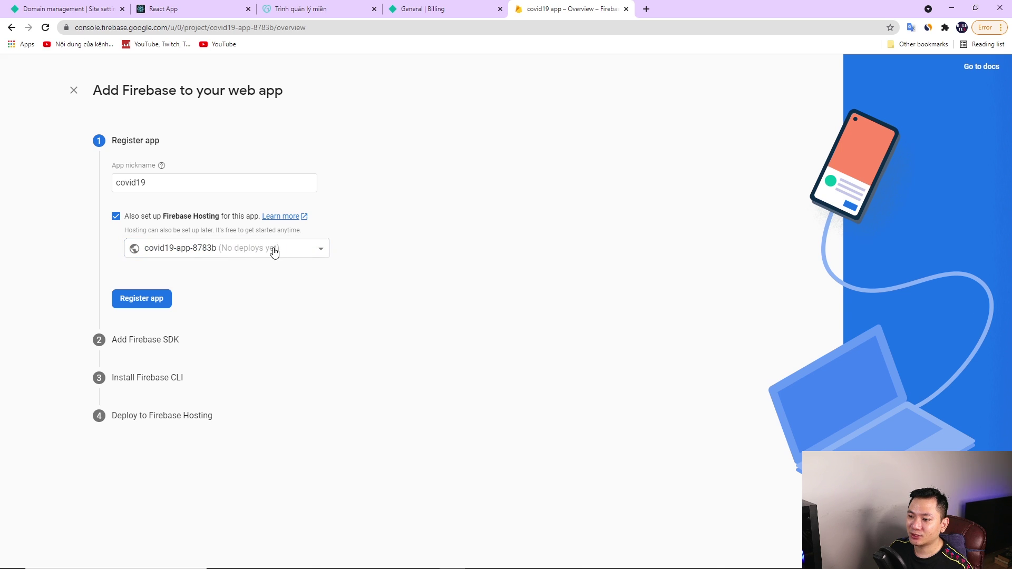
{"action": "left_click", "coordinate": [146, 303]}
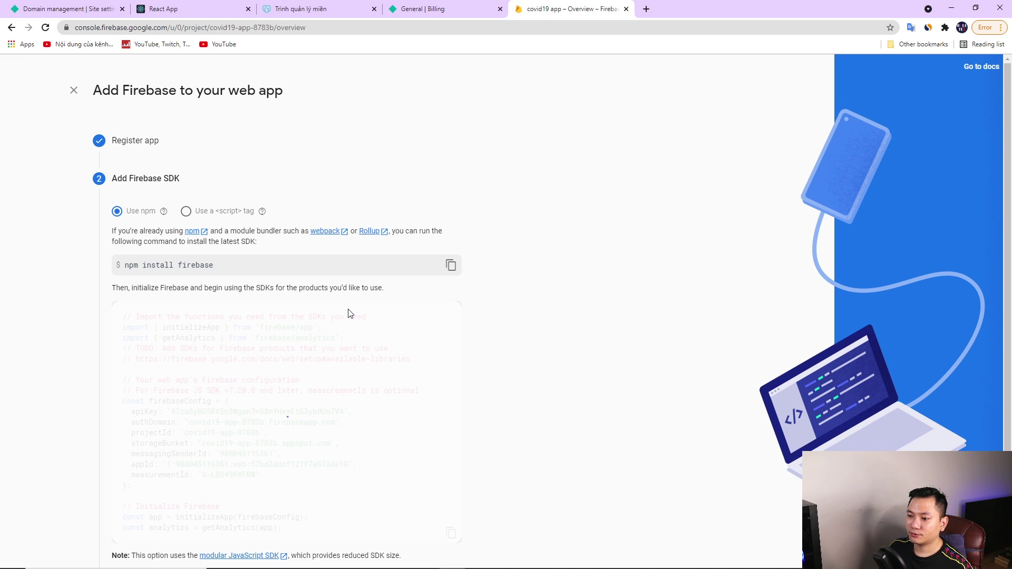
Check the npm install firebase command, then bring VS Code to the front
{"action": "double_click", "coordinate": [129, 265]}
{"action": "left_click", "coordinate": [232, 271]}
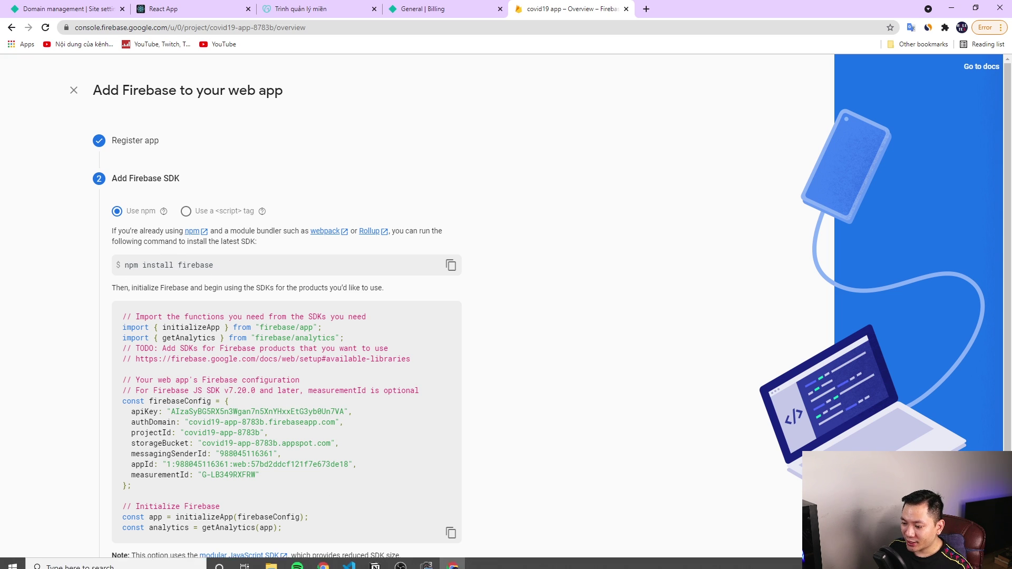
{"action": "left_click", "coordinate": [348, 558]}
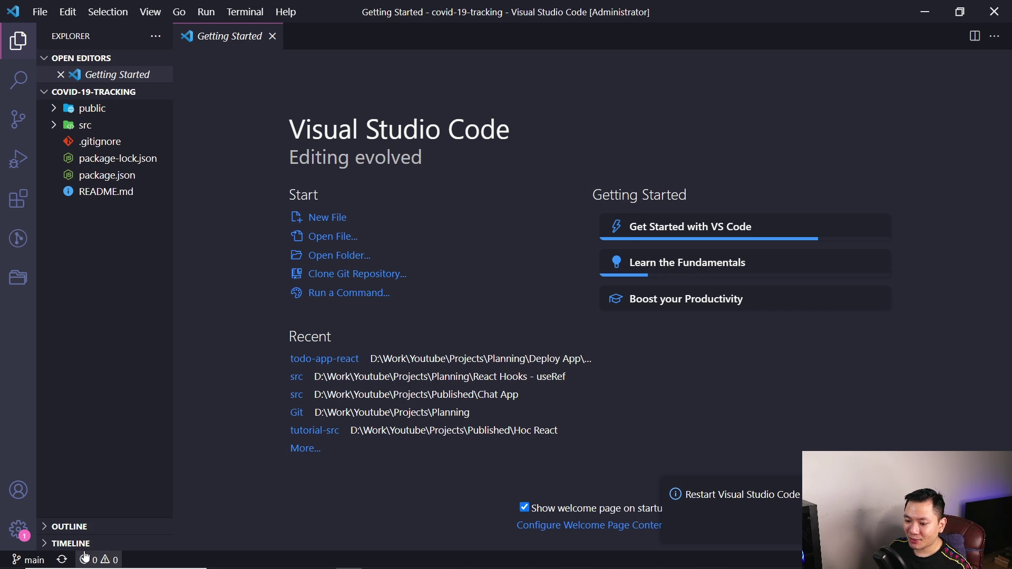
Run npm install firebase in the VS Code terminal, then return to the browser
{"action": "left_click", "coordinate": [99, 560]}
{"action": "left_click", "coordinate": [411, 442]}
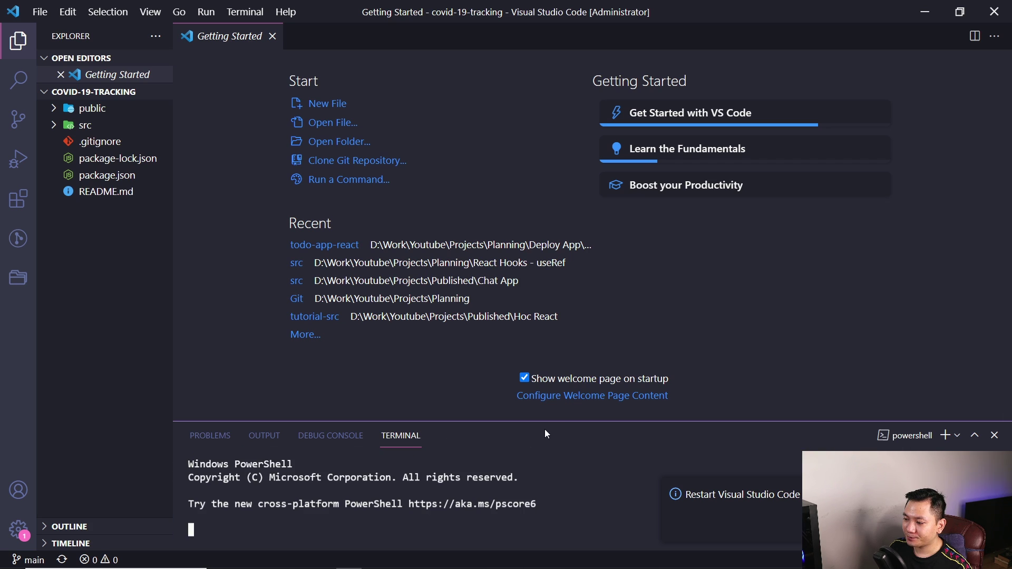
{"action": "left_click_drag", "start_coordinate": [545, 423], "coordinate": [580, 245]}
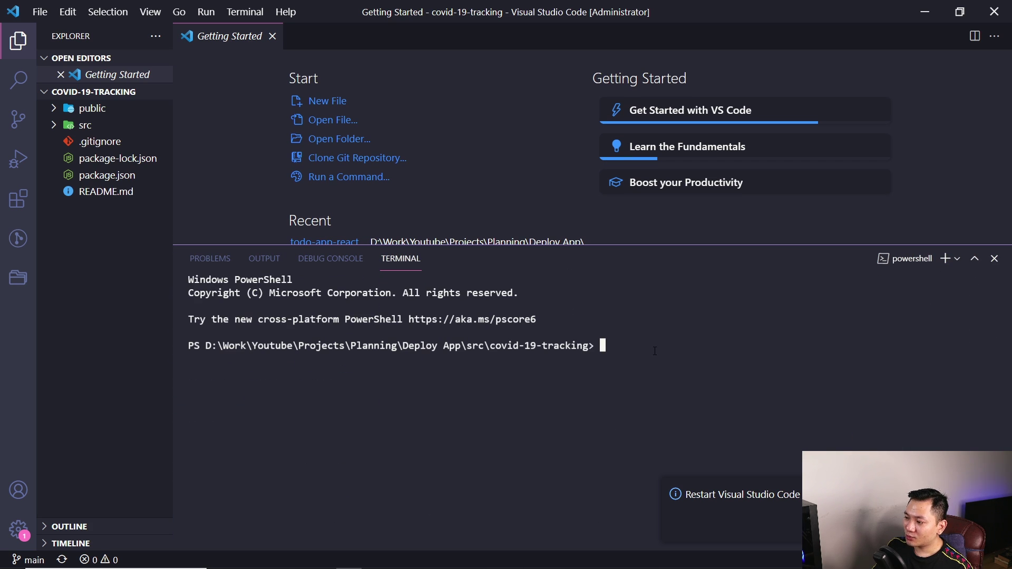
{"action": "type", "text": "npm intall"}
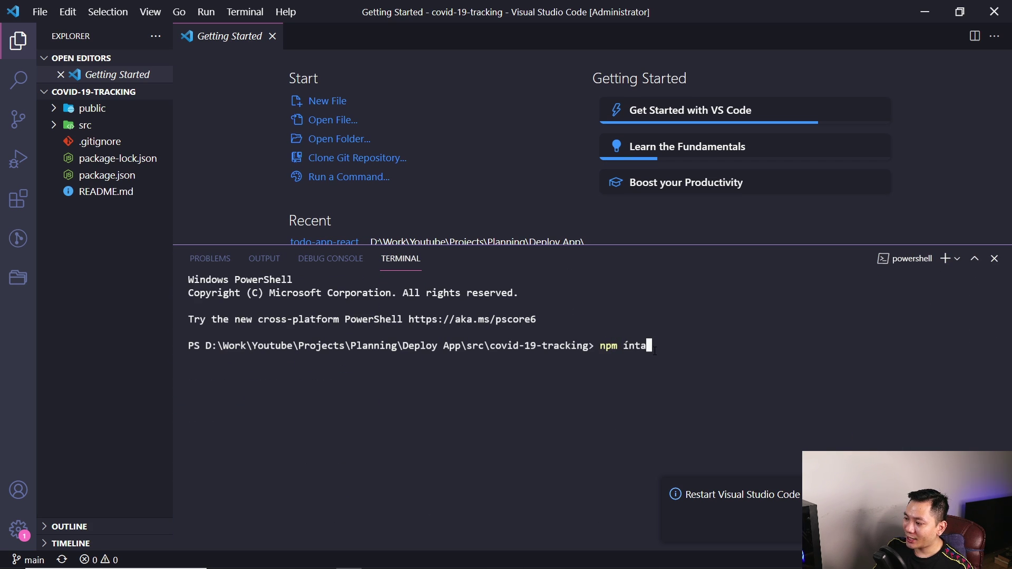
{"action": "key", "text": "BackSpace"}
{"action": "key", "text": "BackSpace"}
{"action": "key", "text": "BackSpace"}
{"action": "type", "text": "stall firebase"}
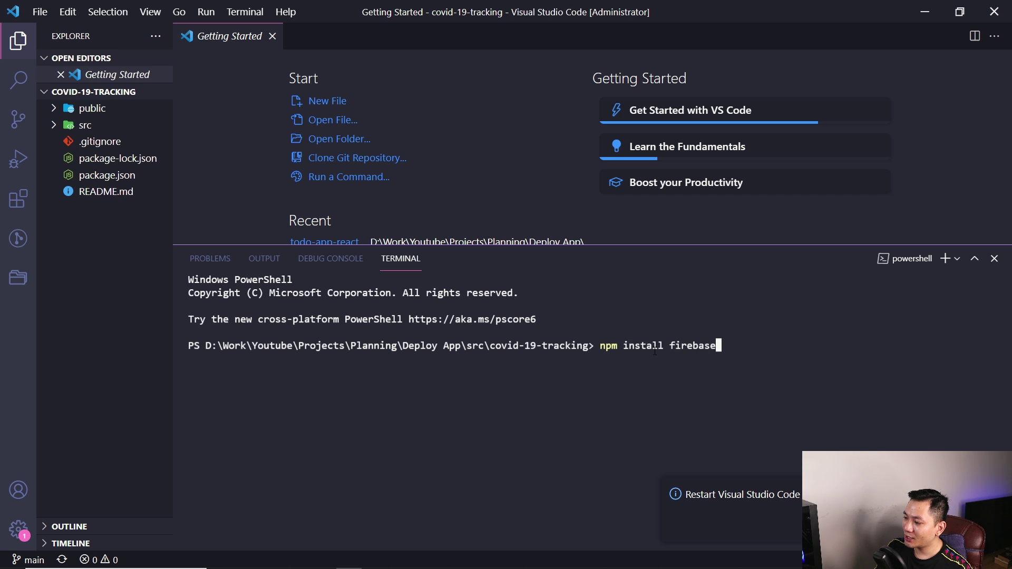
{"action": "key", "text": "Return"}
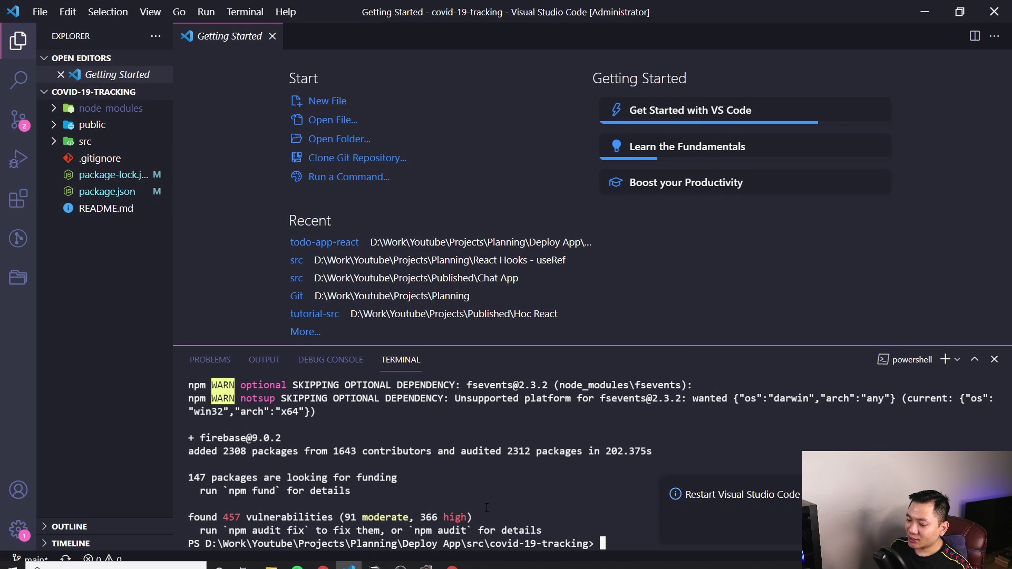
{"action": "key", "text": "alt+Tab"}
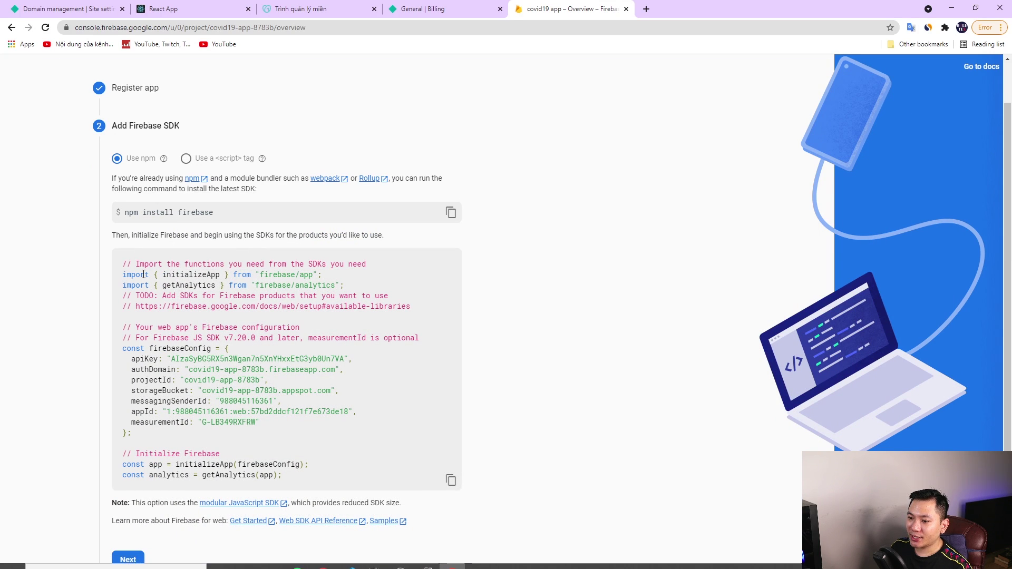
Select the Firebase config snippet from '// Import' to the analytics line and return to VS Code
{"action": "left_click_drag", "start_coordinate": [122, 263], "coordinate": [372, 476]}
{"action": "key", "text": "ctrl+c"}
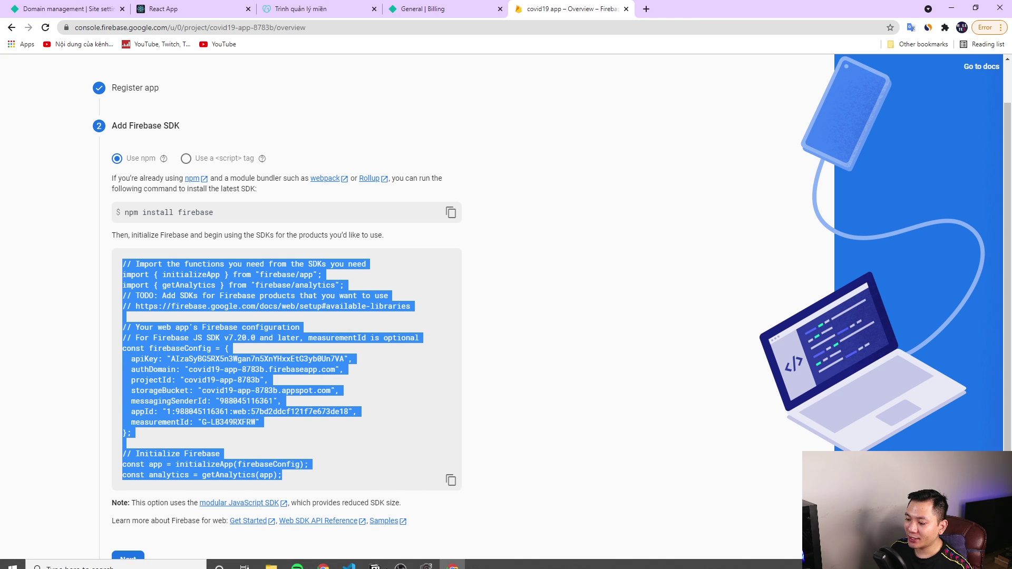
{"action": "left_click", "coordinate": [349, 559]}
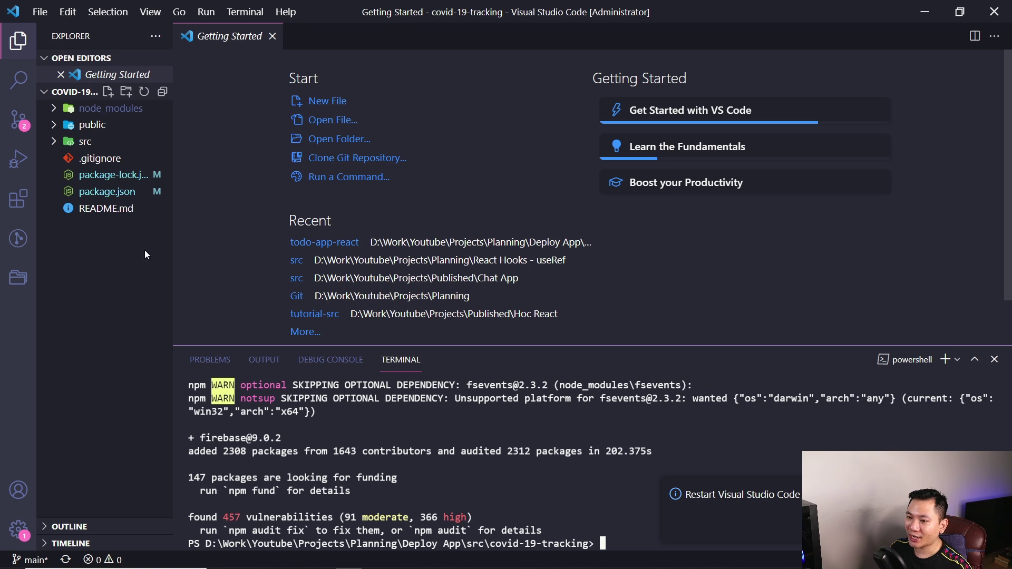
Paste the Firebase config code into src/App.js after the imports and save
{"action": "left_click", "coordinate": [77, 143]}
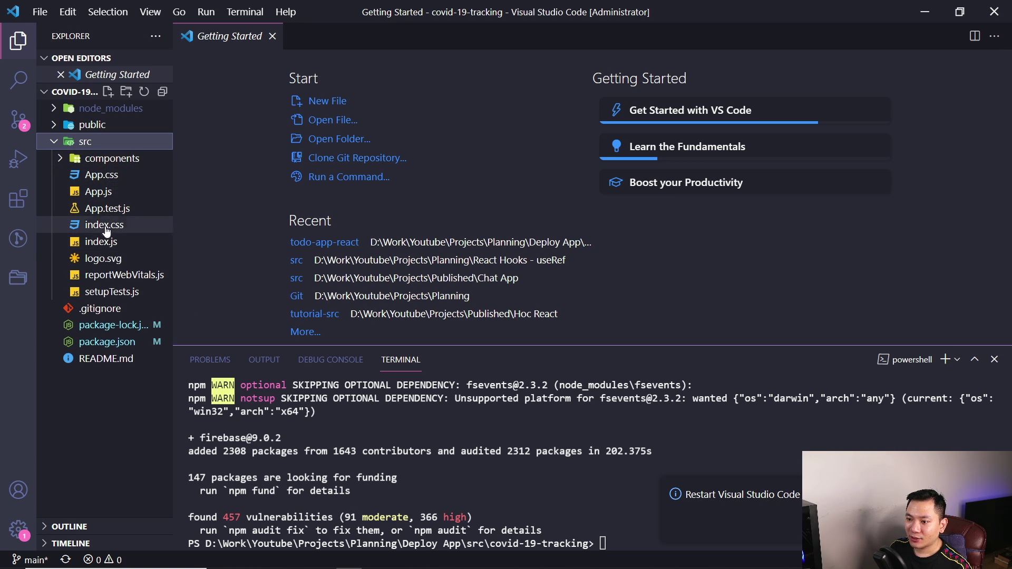
{"action": "left_click", "coordinate": [106, 193]}
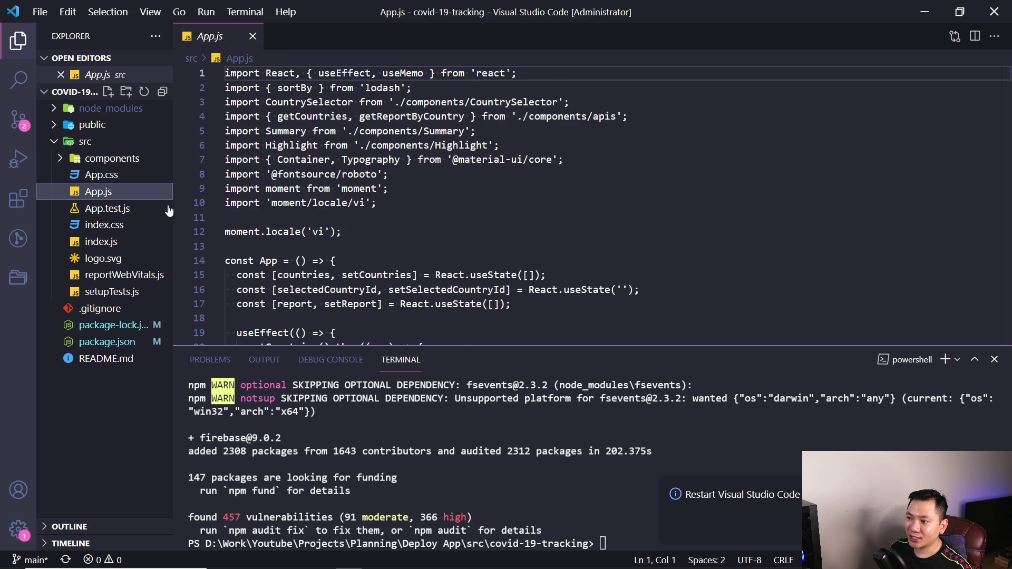
{"action": "left_click", "coordinate": [380, 218]}
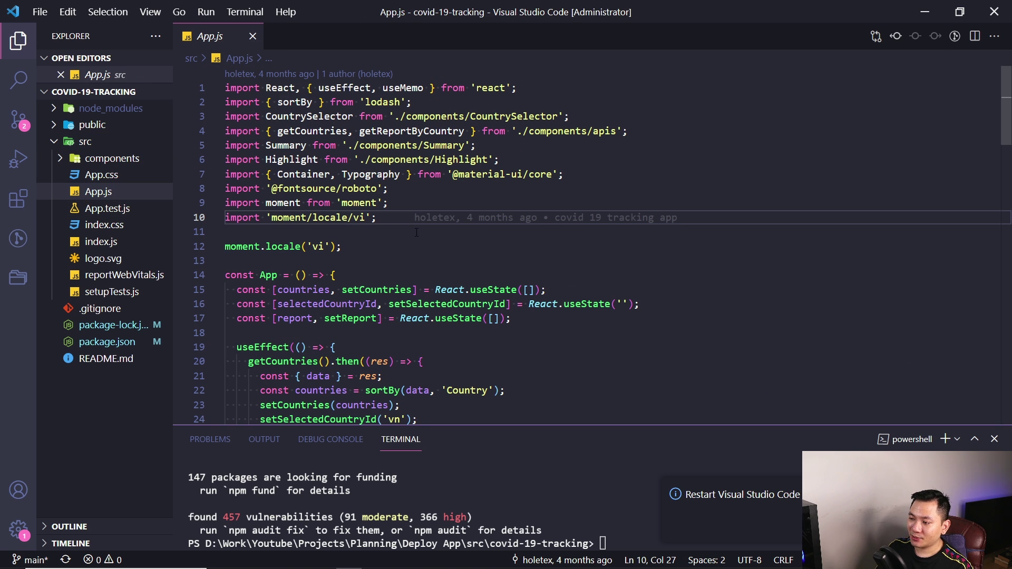
{"action": "key", "text": "Return"}
{"action": "key", "text": "Return"}
{"action": "key", "text": "ctrl+v"}
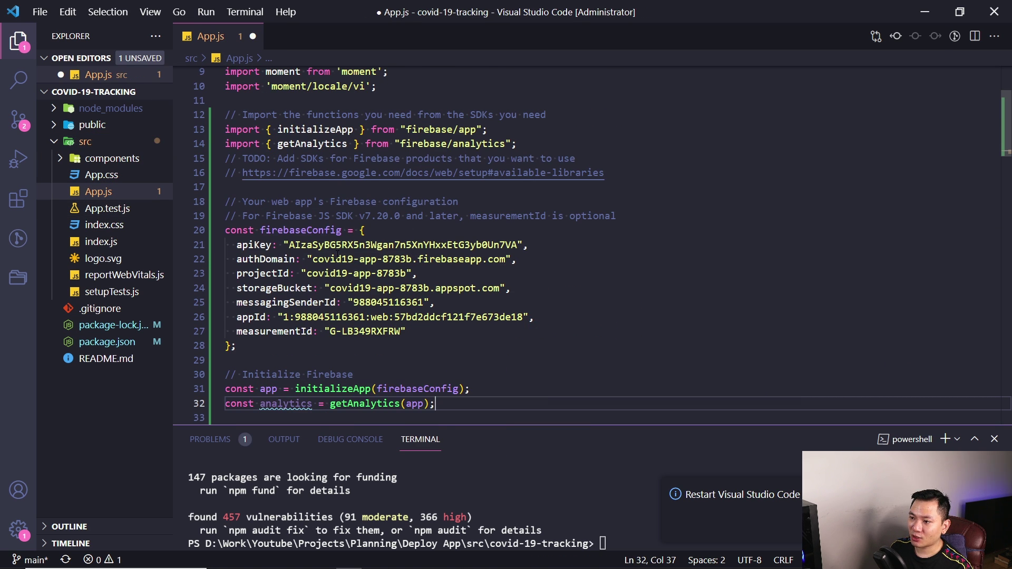
{"action": "scroll", "coordinate": [416, 233], "scroll_direction": "up", "scroll_amount": 2}
{"action": "scroll", "coordinate": [327, 239], "scroll_direction": "down", "scroll_amount": 3}
{"action": "key", "text": "ctrl+s"}
{"action": "scroll", "coordinate": [430, 353], "scroll_direction": "down", "scroll_amount": 1}
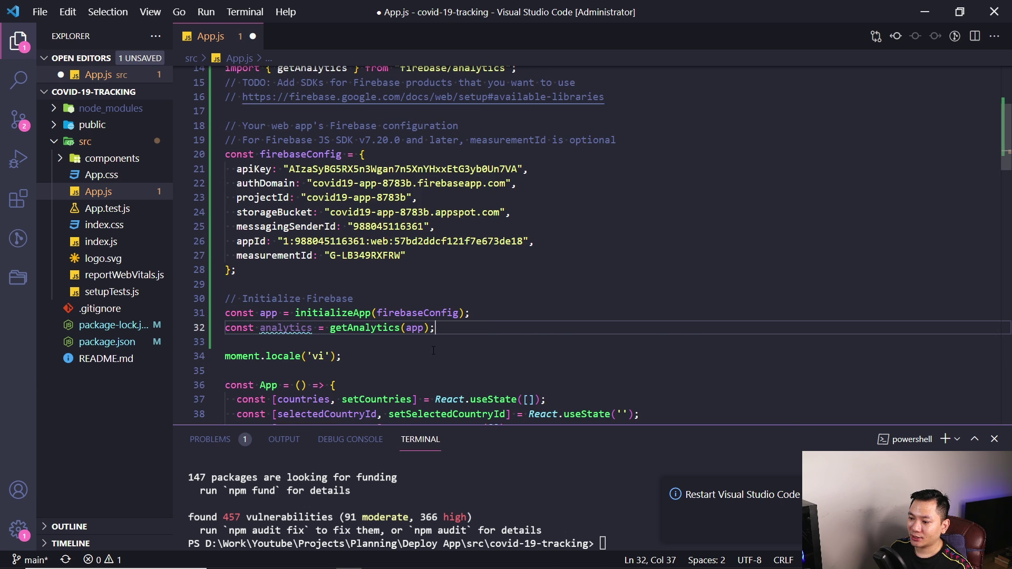
Advance the Firebase setup wizard to Install Firebase CLI and copy 'npm install -g firebase-tools'
{"action": "left_click", "coordinate": [451, 560]}
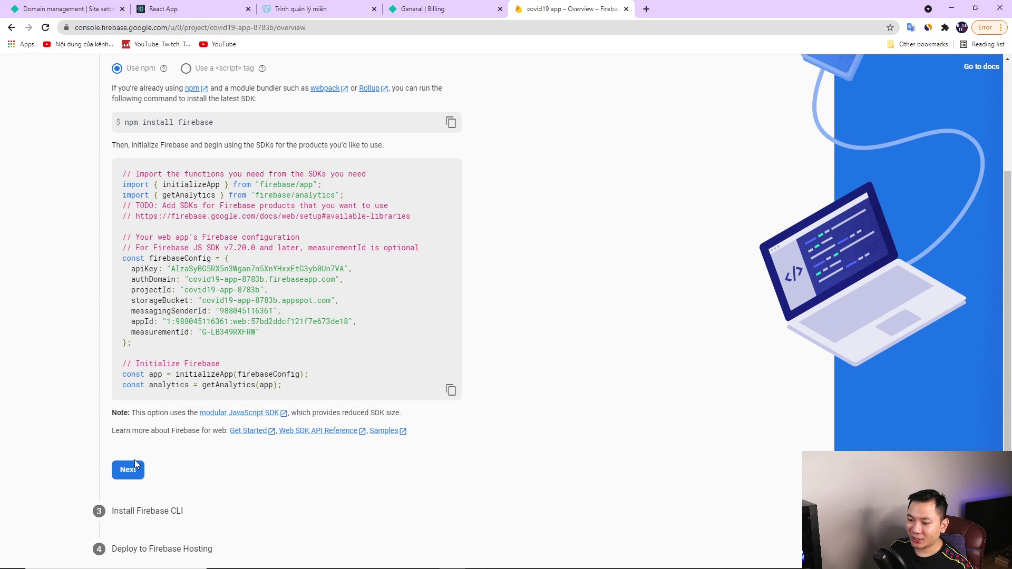
{"action": "left_click", "coordinate": [127, 470]}
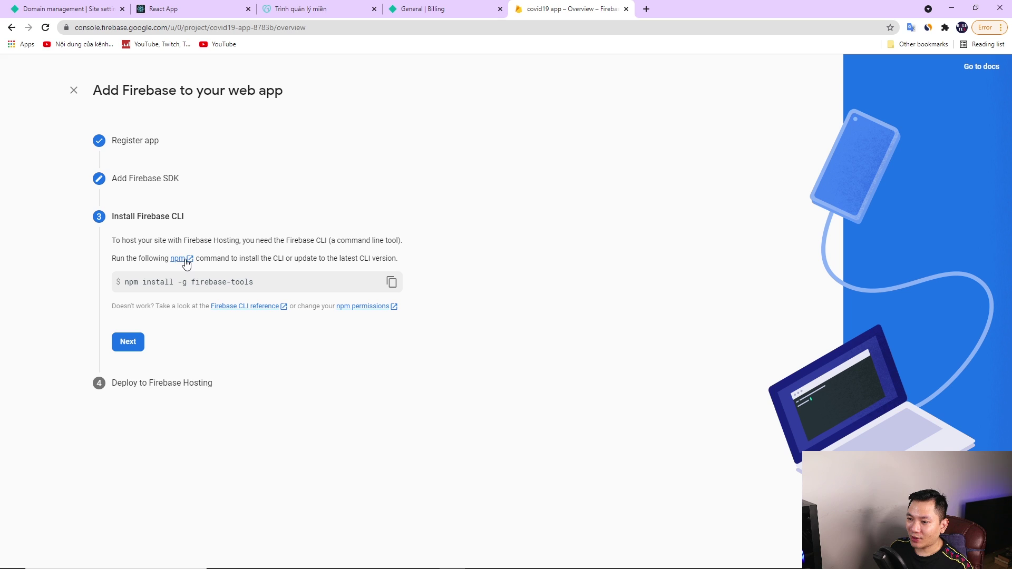
{"action": "left_click_drag", "start_coordinate": [124, 282], "coordinate": [253, 283]}
{"action": "left_click", "coordinate": [254, 284]}
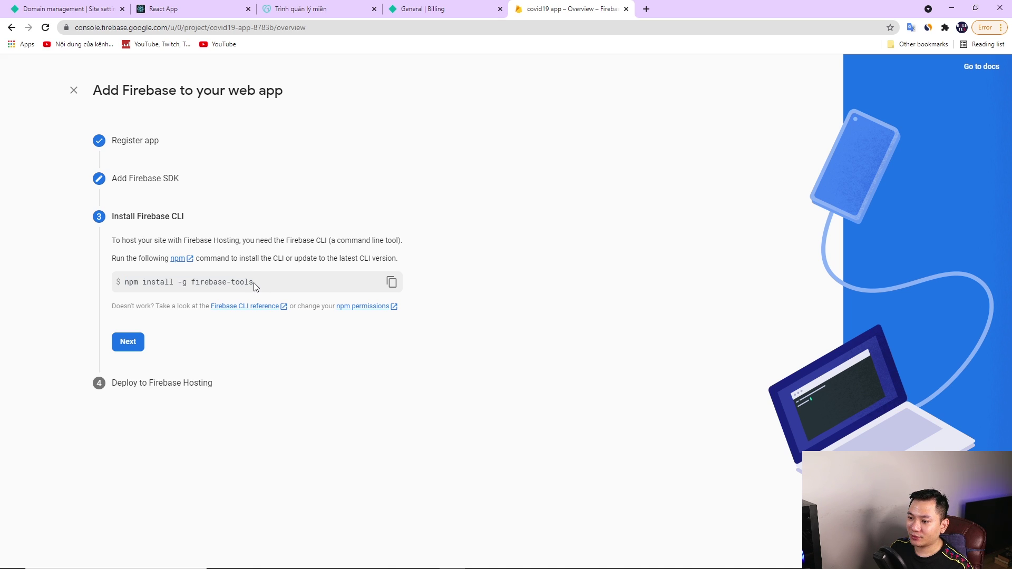
{"action": "triple_click", "coordinate": [253, 282]}
{"action": "key", "text": "ctrl+c"}
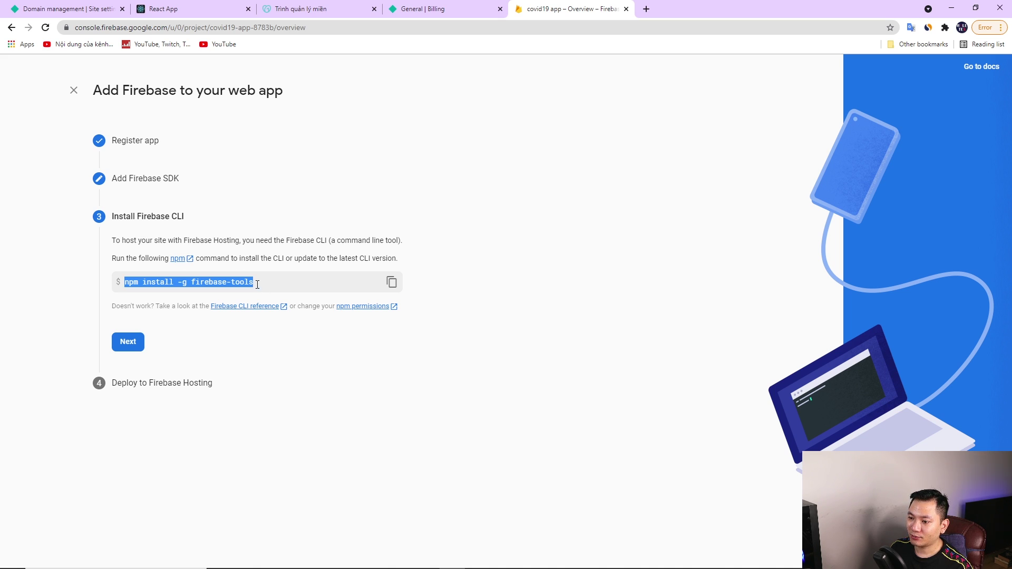
{"action": "left_click", "coordinate": [357, 512]}
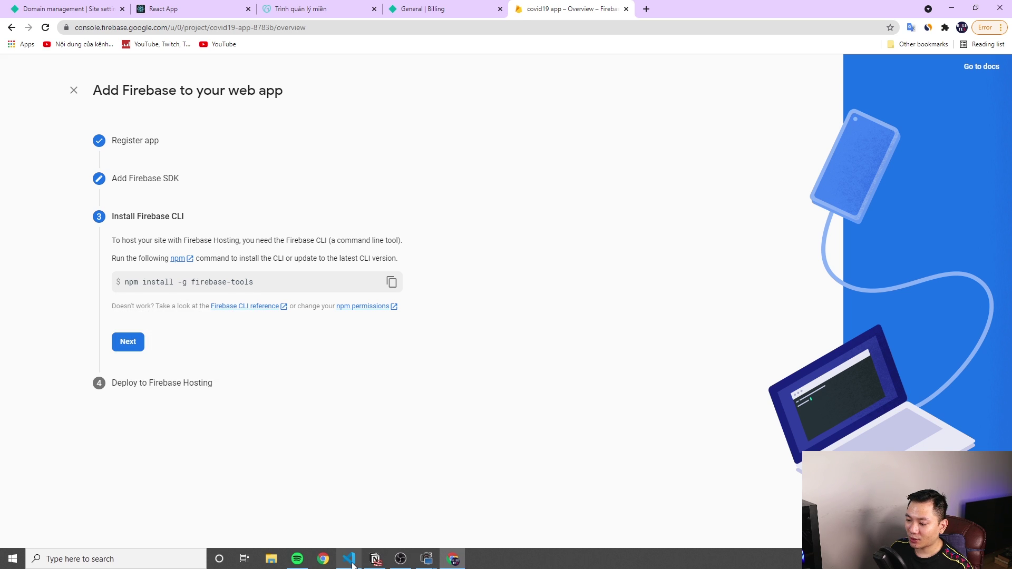
{"action": "left_click", "coordinate": [349, 559]}
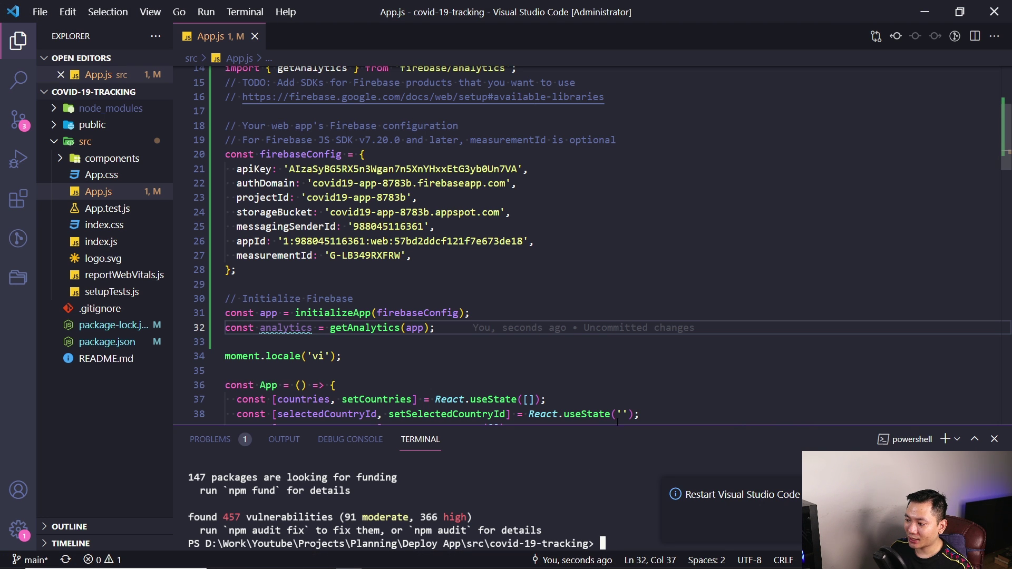
Install firebase-tools 9.18.0 globally by running 'npm install -g firebase-tools' in the terminal
{"action": "left_click_drag", "start_coordinate": [617, 425], "coordinate": [622, 288]}
{"action": "key", "text": "ctrl+v"}
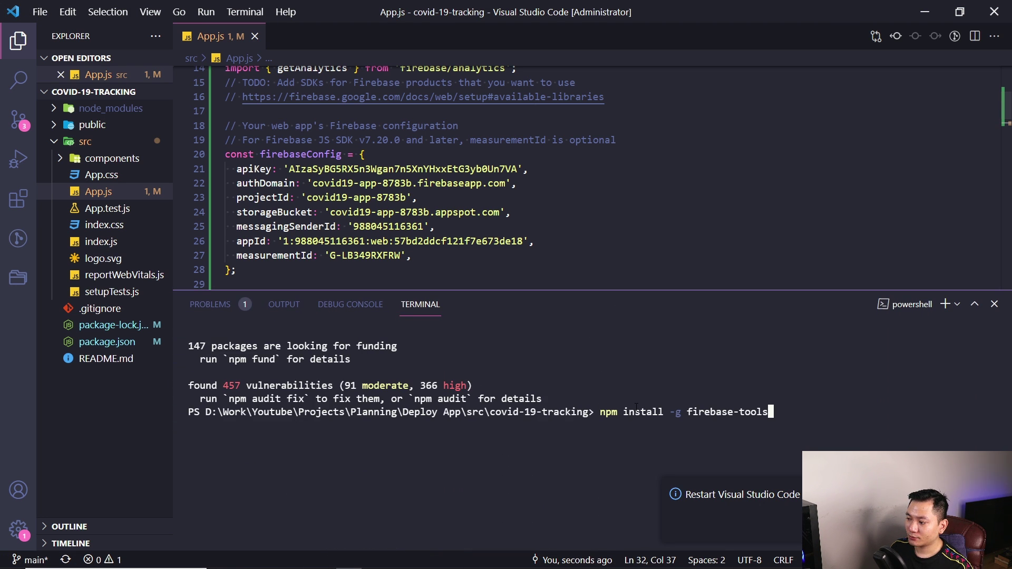
{"action": "key", "text": "Return"}
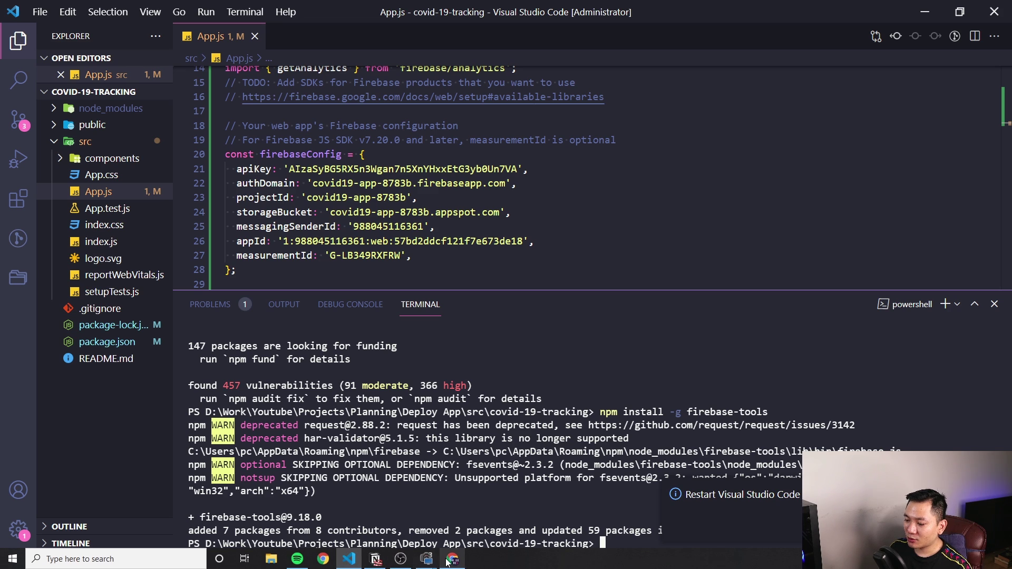
{"action": "left_click", "coordinate": [453, 561]}
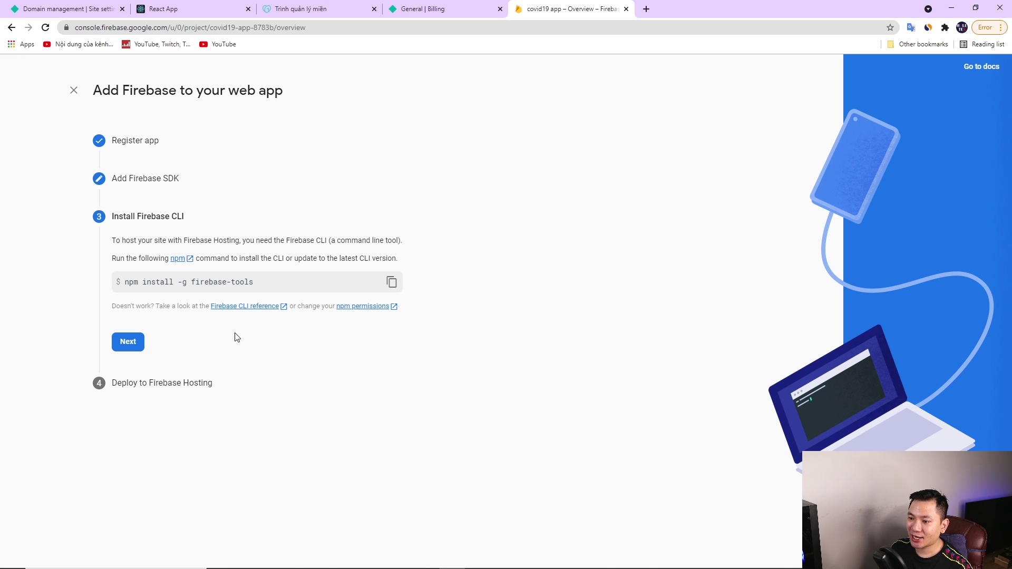
Move the Firebase wizard to Deploy to Firebase Hosting, showing the login, init and deploy commands
{"action": "left_click", "coordinate": [131, 345]}
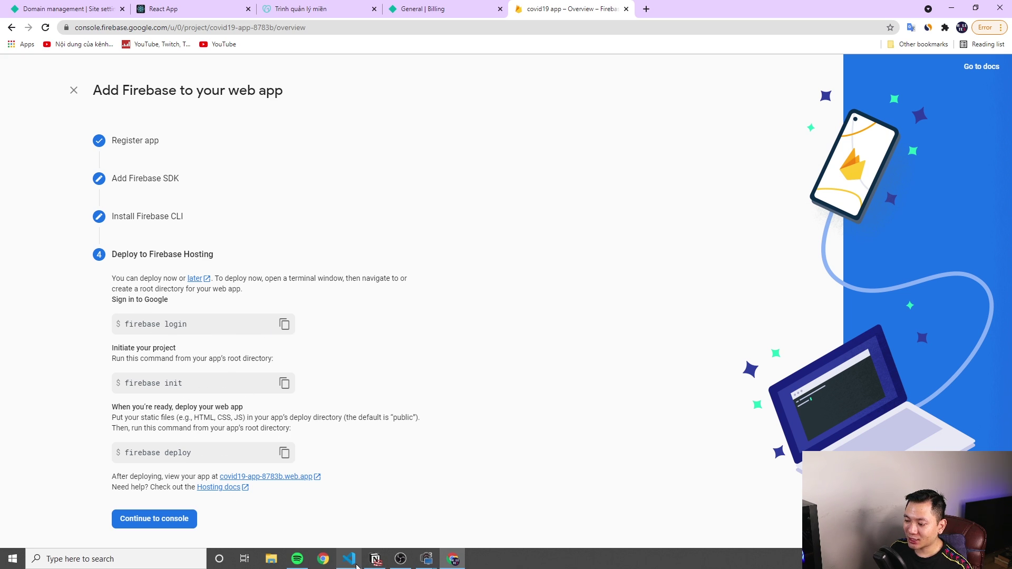
{"action": "left_click", "coordinate": [349, 560]}
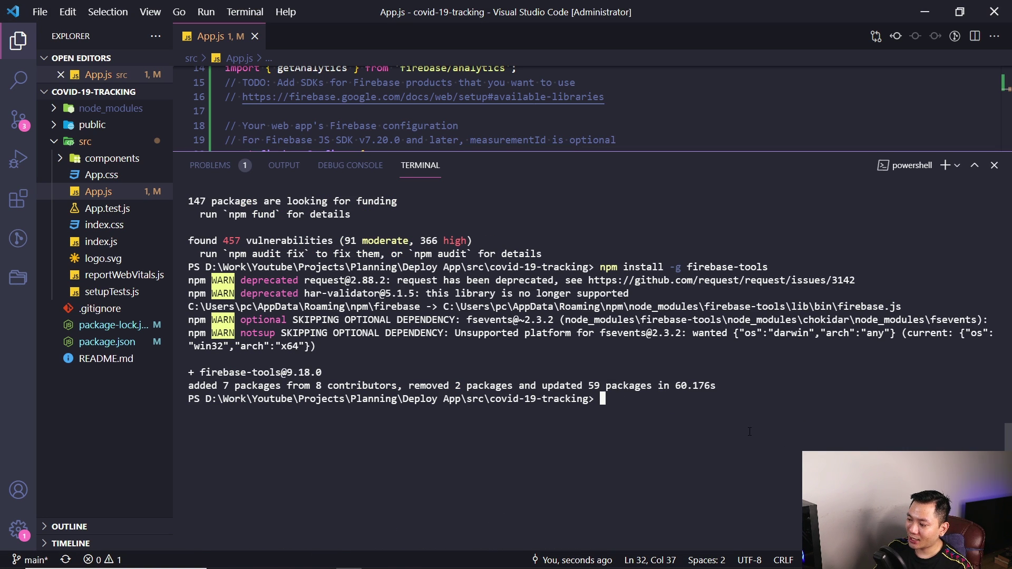
Run 'firebase login' and confirm the account is already signed in
{"action": "type", "text": "firebase login"}
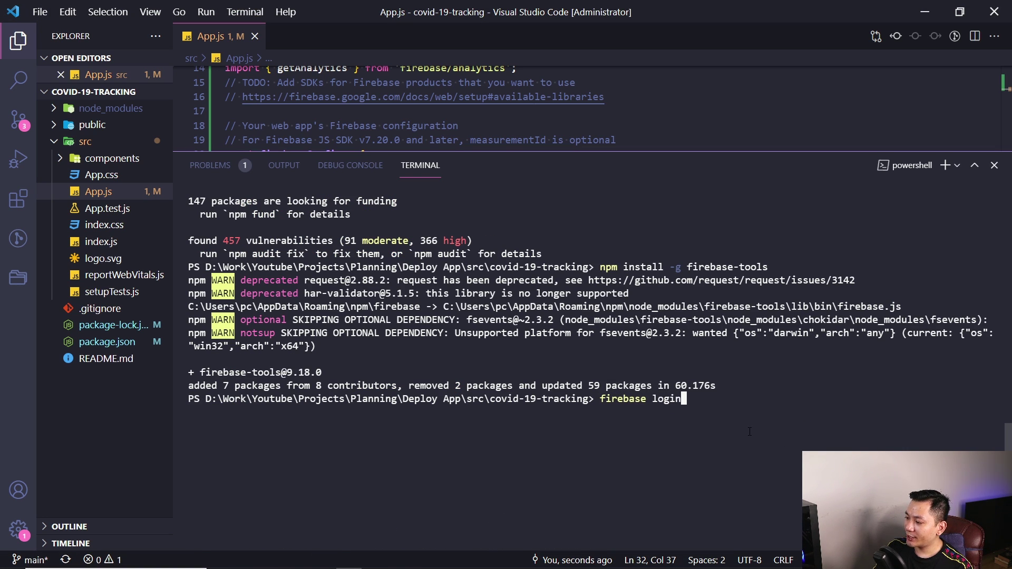
{"action": "key", "text": "Return"}
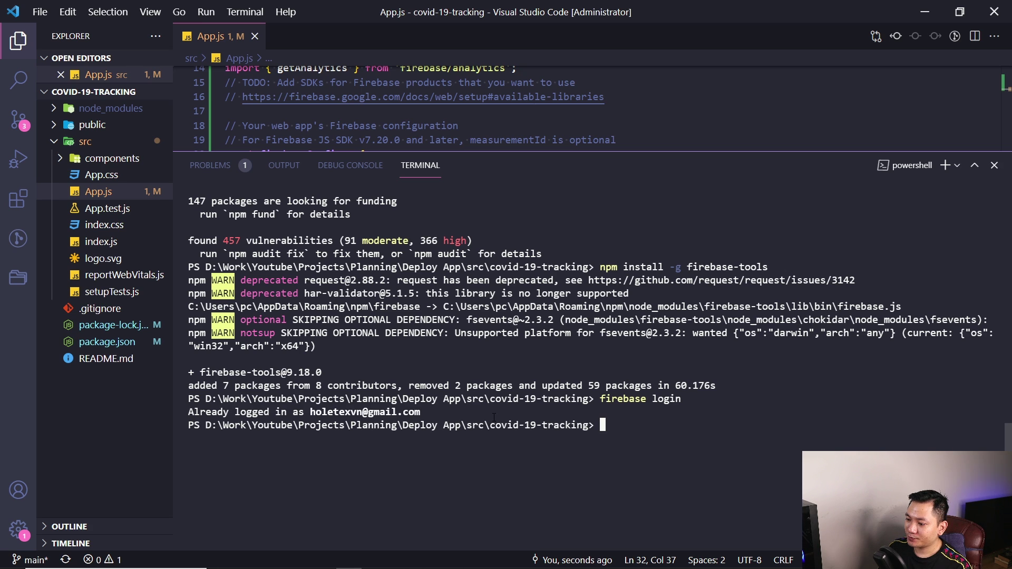
{"action": "left_click_drag", "start_coordinate": [224, 412], "coordinate": [427, 412]}
{"action": "key", "text": "ctrl+c"}
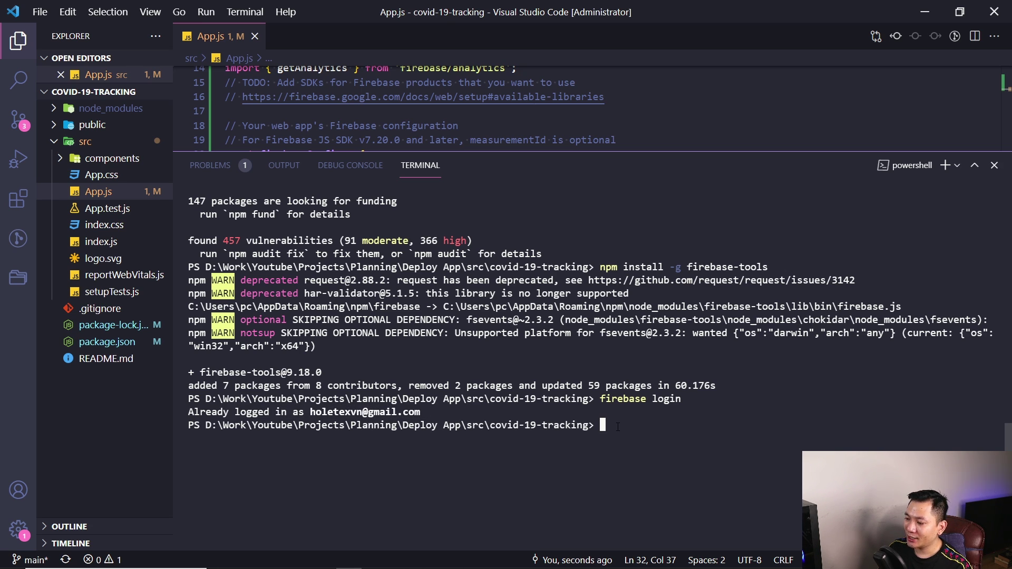
Start 'firebase init' in the covid-19-tracking project
{"action": "type", "text": "git"}
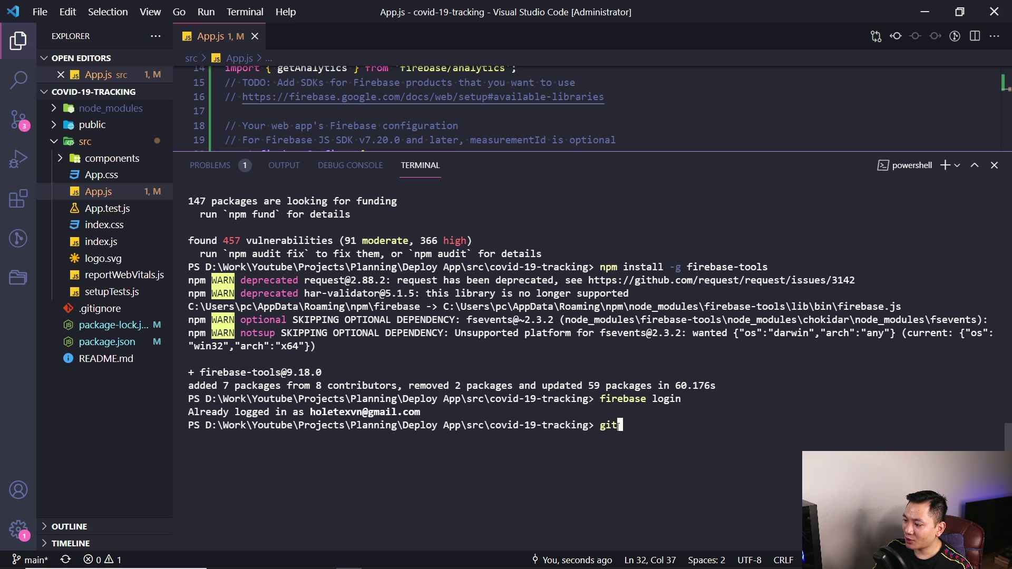
{"action": "key", "text": "BackSpace"}
{"action": "key", "text": "BackSpace"}
{"action": "key", "text": "BackSpace"}
{"action": "type", "text": "firebase init"}
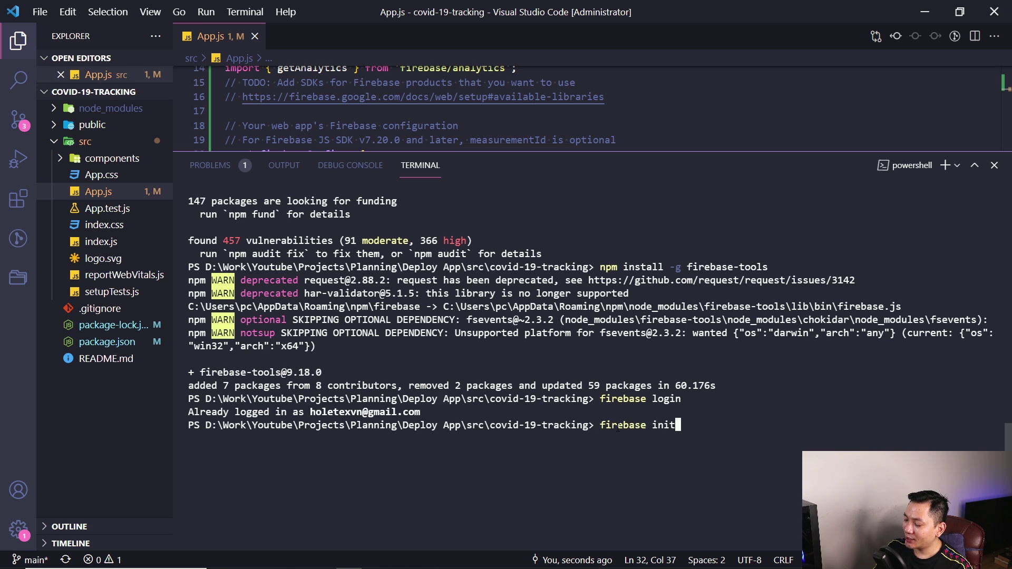
{"action": "key", "text": "Return"}
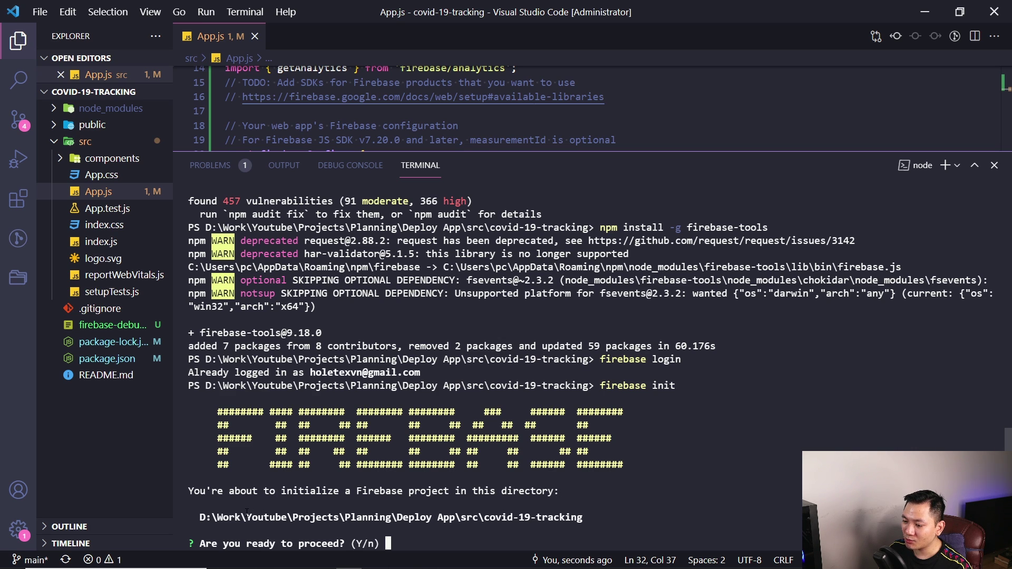
Confirm initializing Firebase in the project directory
{"action": "left_click_drag", "start_coordinate": [583, 519], "coordinate": [484, 519]}
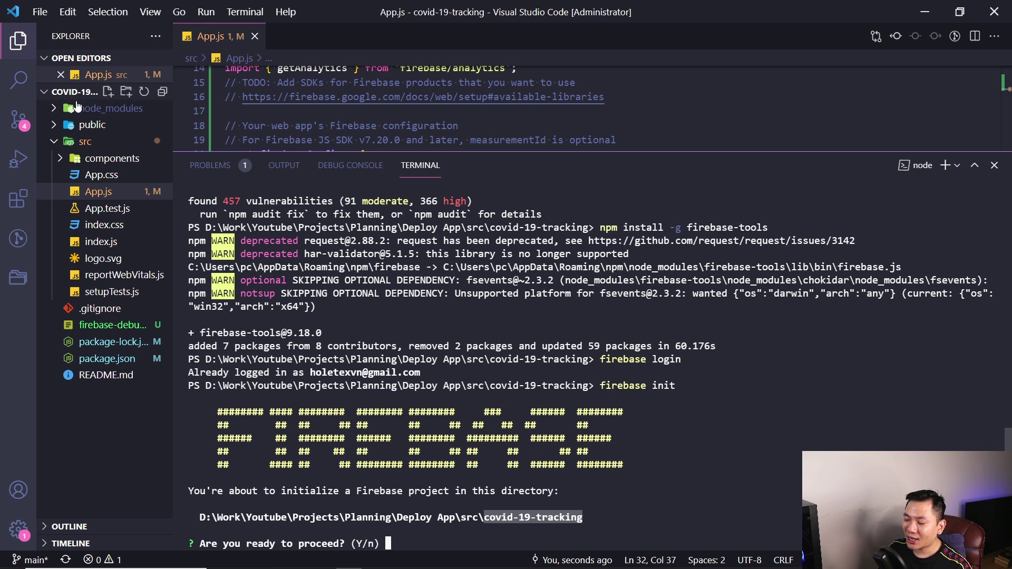
{"action": "left_click", "coordinate": [516, 537]}
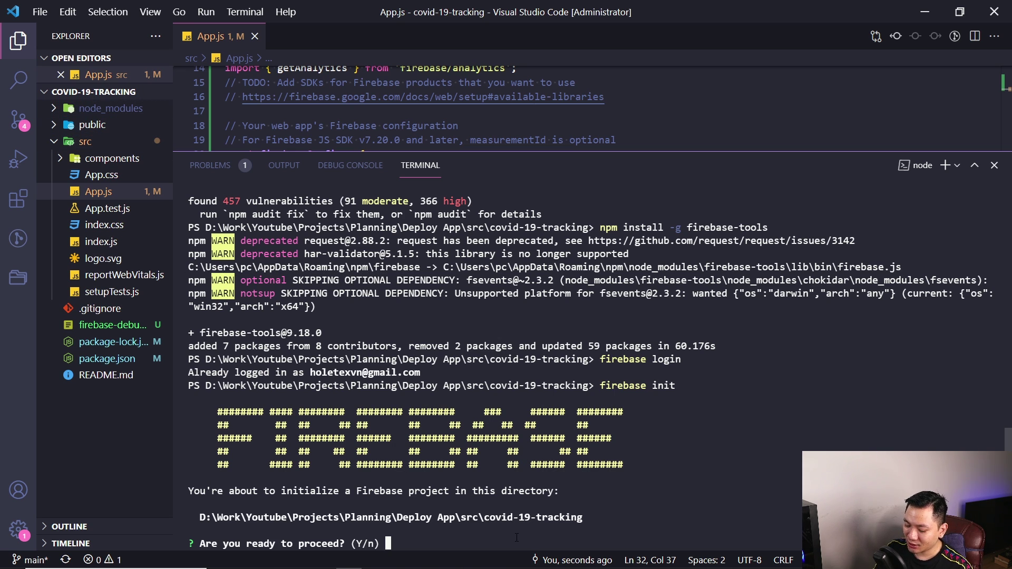
{"action": "key", "text": "Return"}
Choose Hosting as the only Firebase feature to set up
{"action": "key", "text": "Up"}
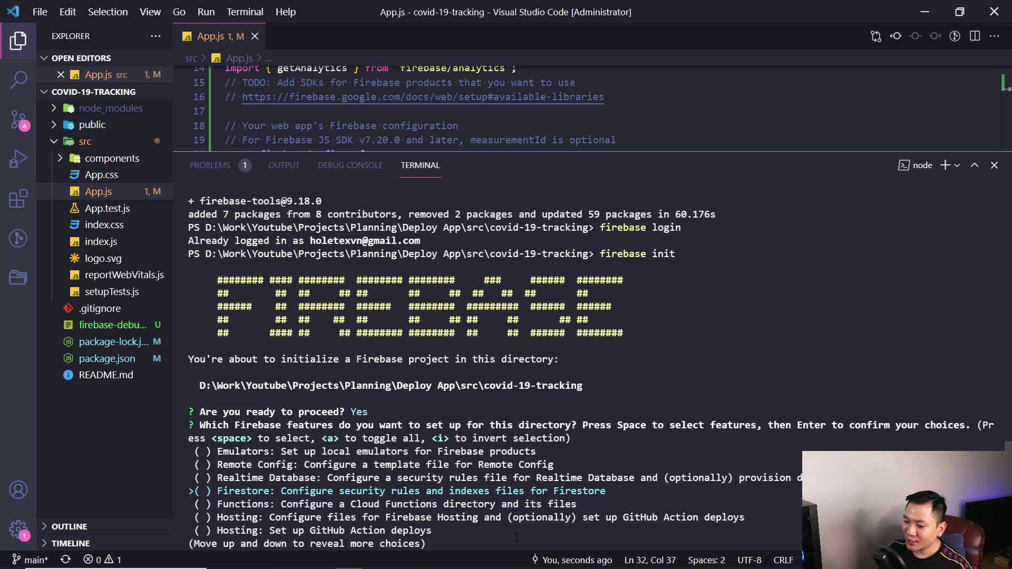
{"action": "key", "text": "Up"}
{"action": "key", "text": "Down"}
{"action": "key", "text": "Down"}
{"action": "key", "text": "Down"}
{"action": "key", "text": "Down"}
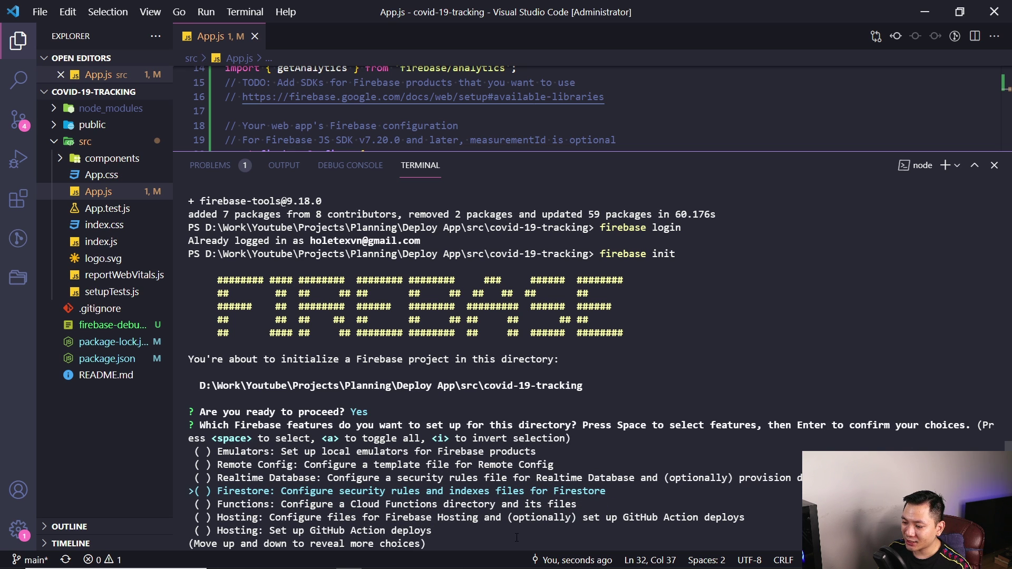
{"action": "key", "text": "Down"}
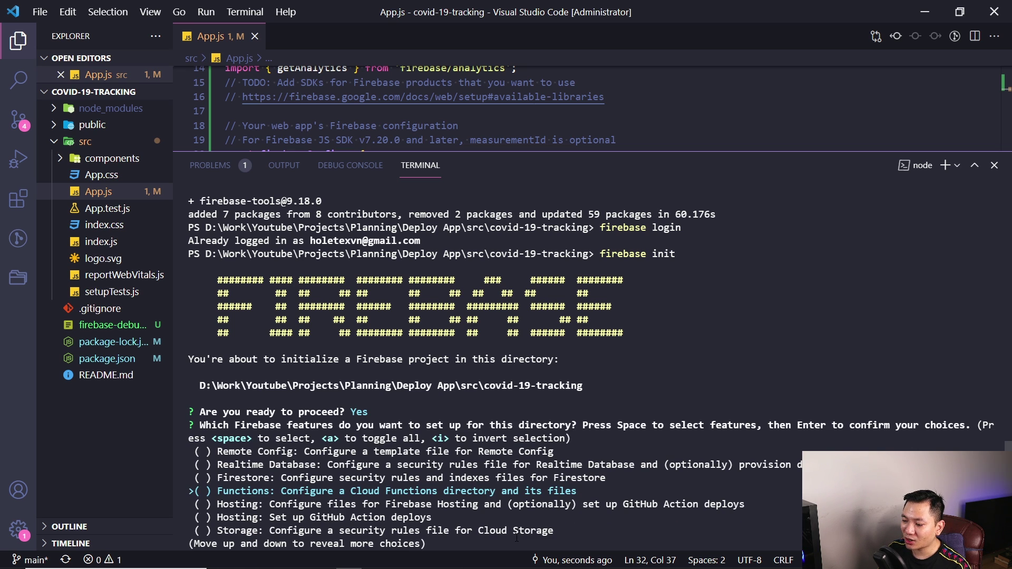
{"action": "key", "text": "Down"}
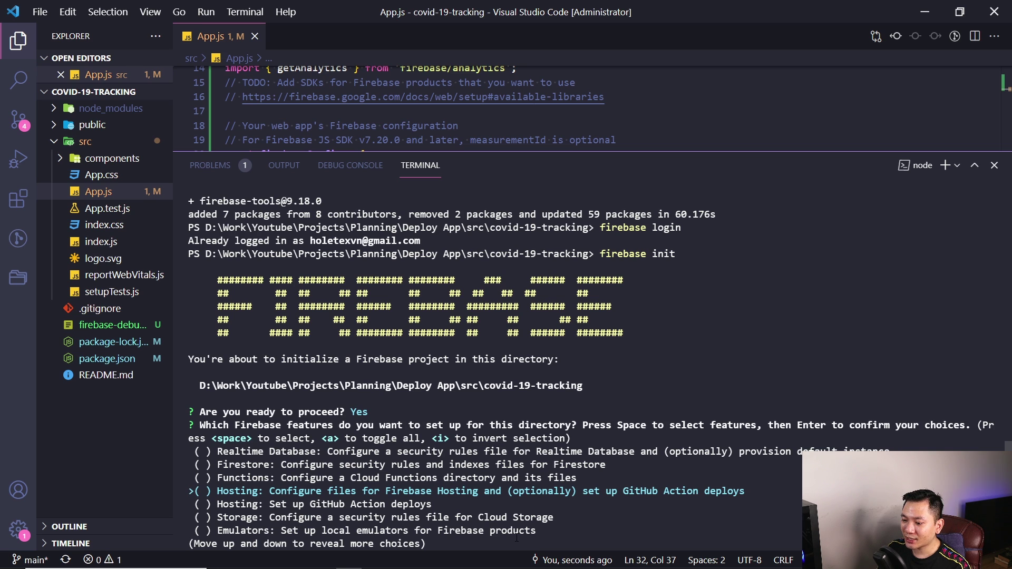
{"action": "key", "text": "space"}
{"action": "key", "text": "Return"}
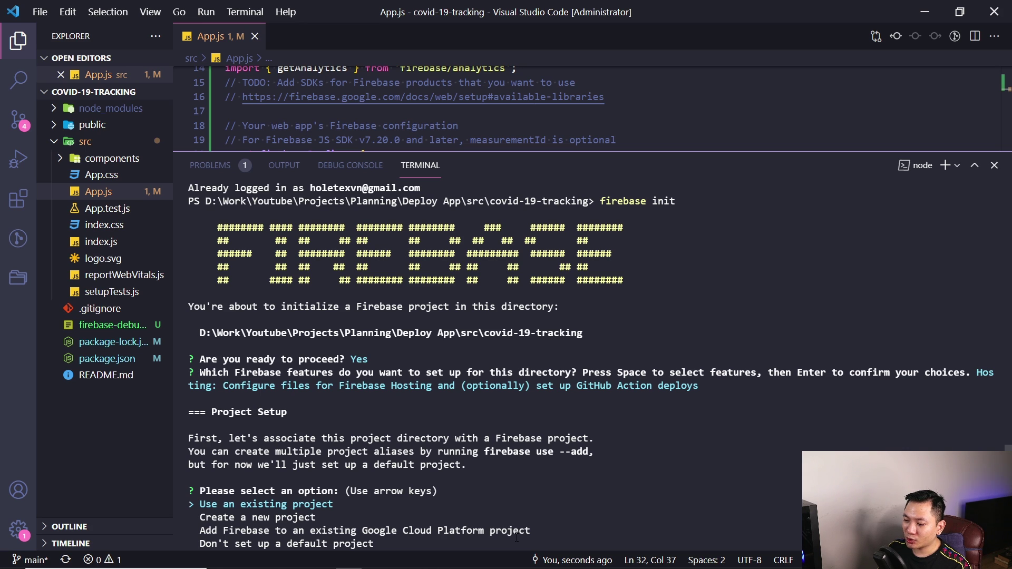
{"action": "key", "text": "Down"}
Choose 'Use an existing project' at the Project Setup prompt
{"action": "key", "text": "Up"}
{"action": "key", "text": "Down"}
{"action": "key", "text": "Return"}
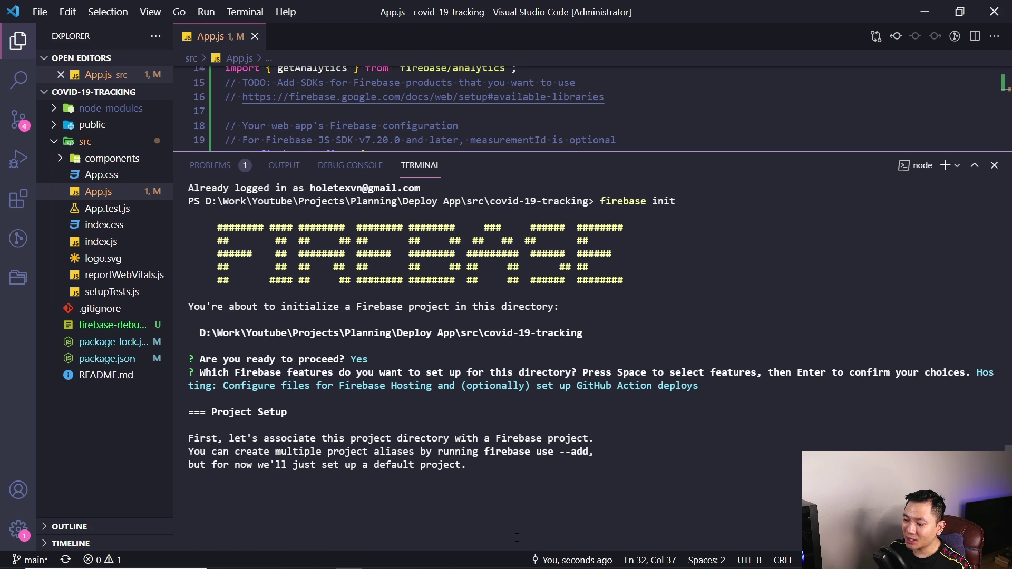
{"action": "key", "text": "Down"}
{"action": "key", "text": "Up"}
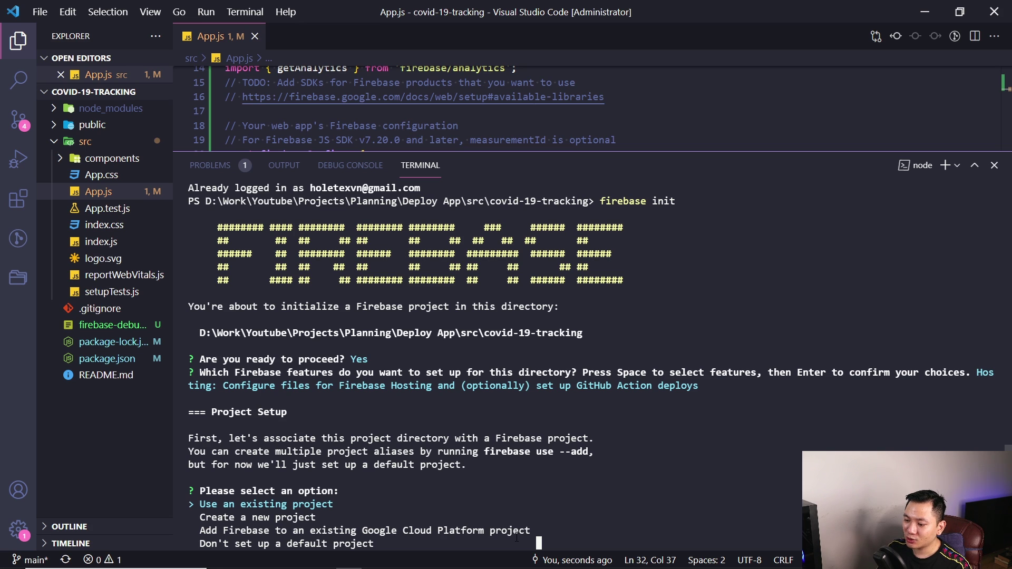
{"action": "key", "text": "Down"}
{"action": "key", "text": "Up"}
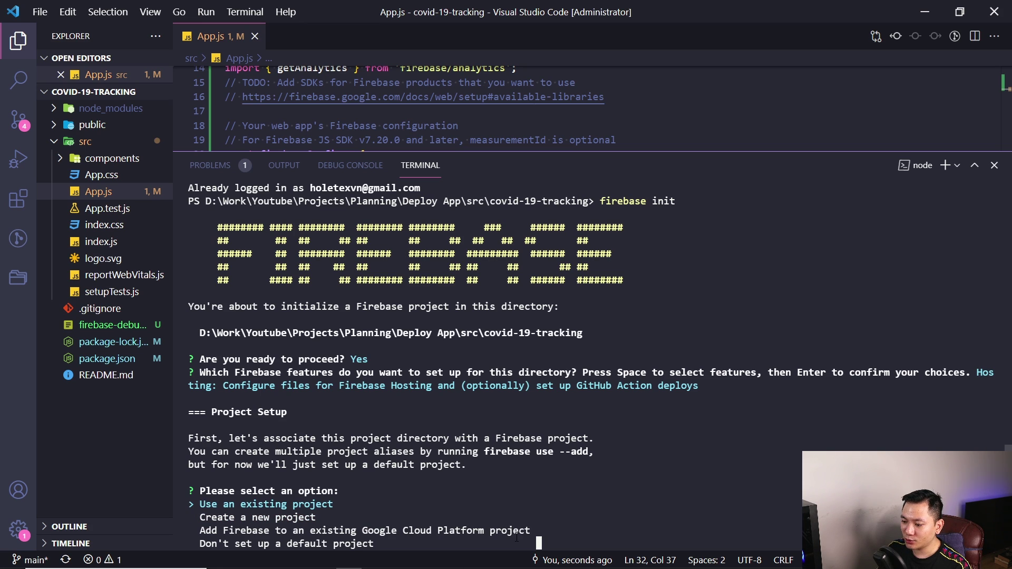
{"action": "key", "text": "Return"}
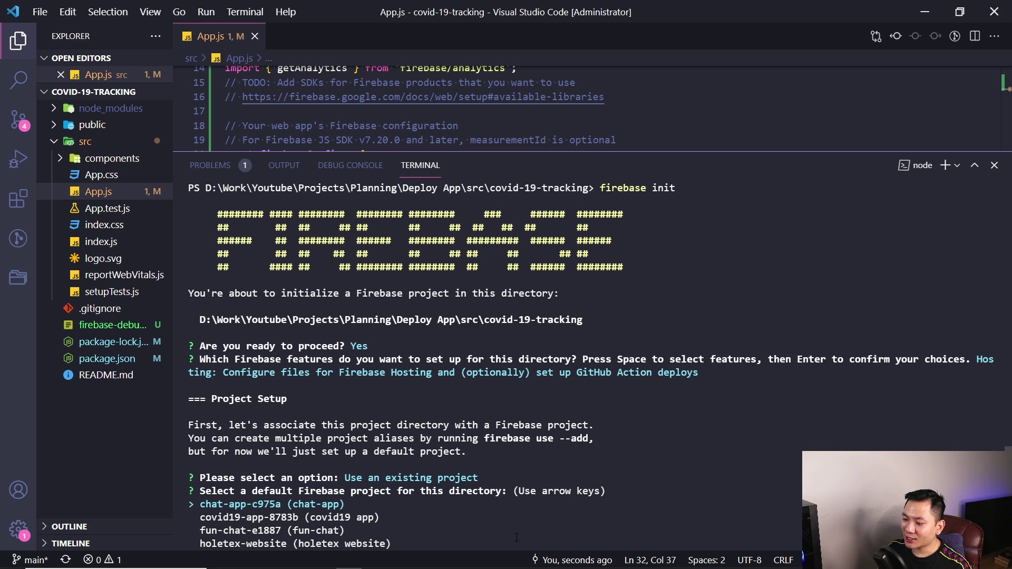
Select covid19-app-8783b as the default Firebase project
{"action": "key", "text": "Down"}
{"action": "key", "text": "Up"}
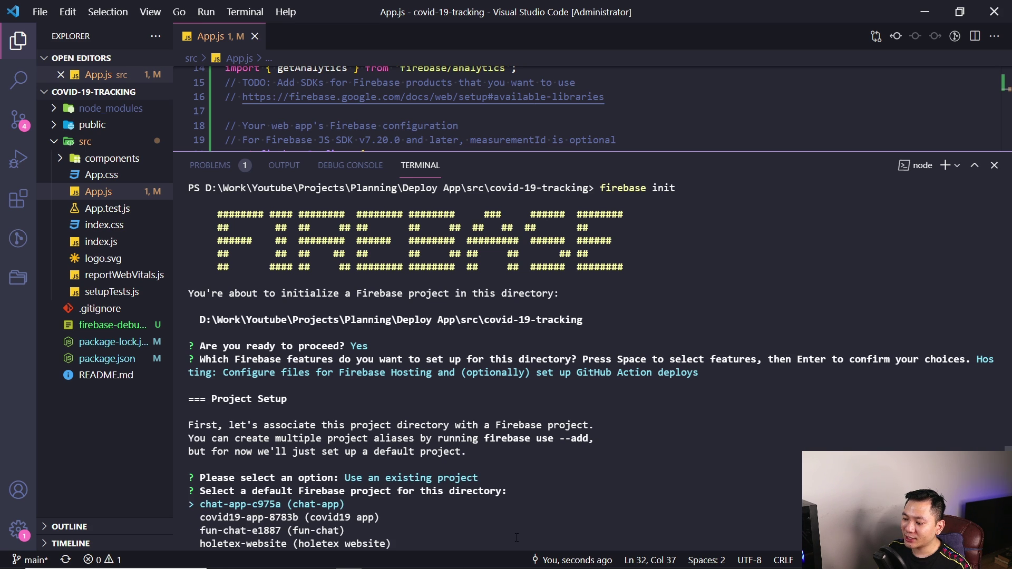
{"action": "key", "text": "Down"}
{"action": "key", "text": "Down"}
{"action": "key", "text": "Up"}
{"action": "key", "text": "Down"}
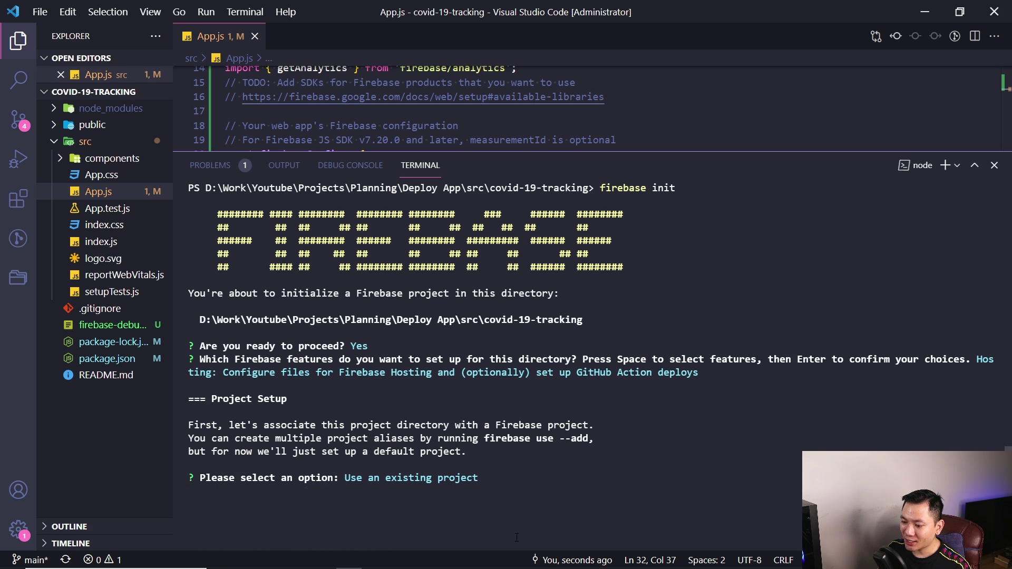
{"action": "key", "text": "Up"}
{"action": "key", "text": "Down"}
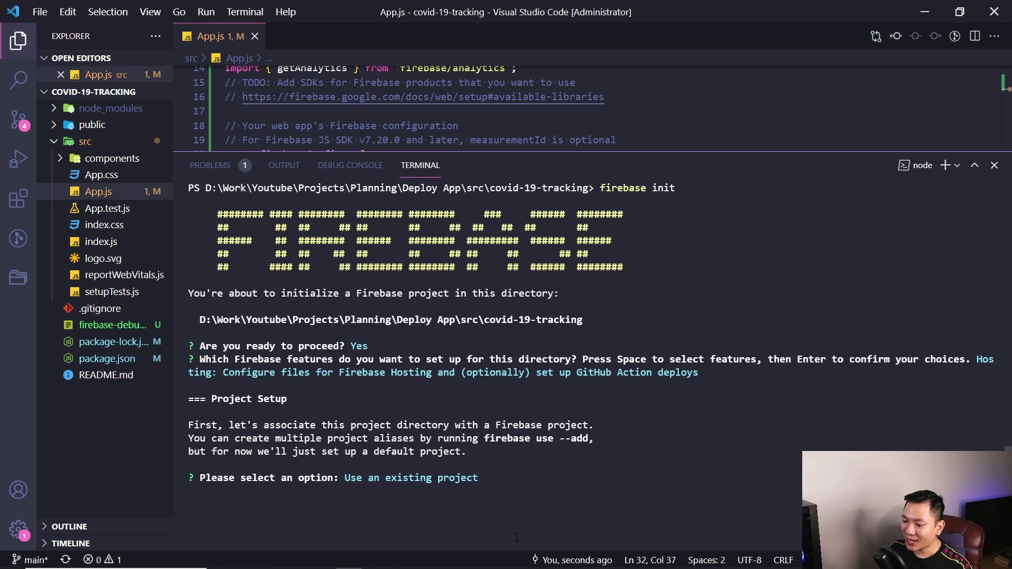
{"action": "key", "text": "Up"}
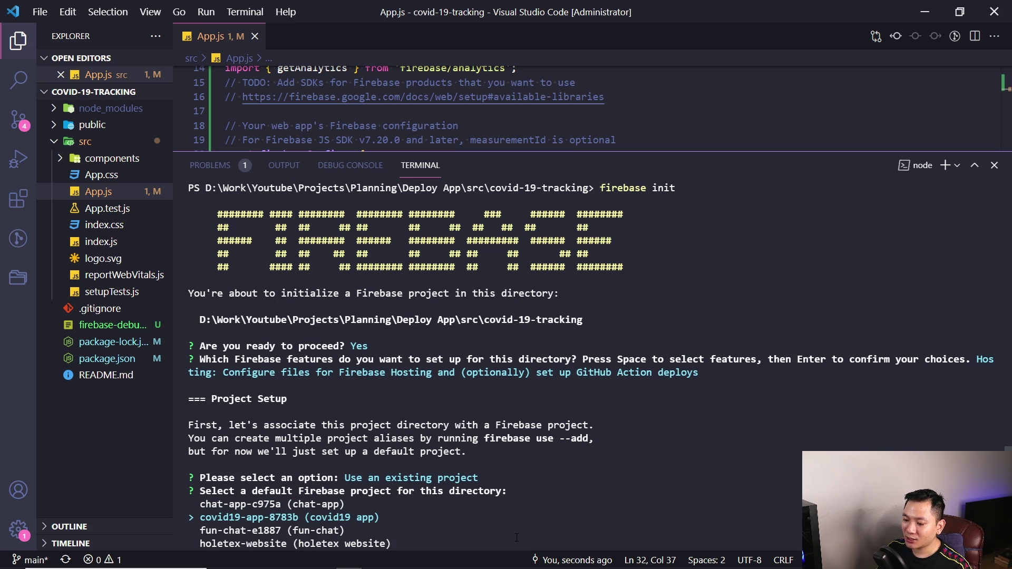
{"action": "key", "text": "Return"}
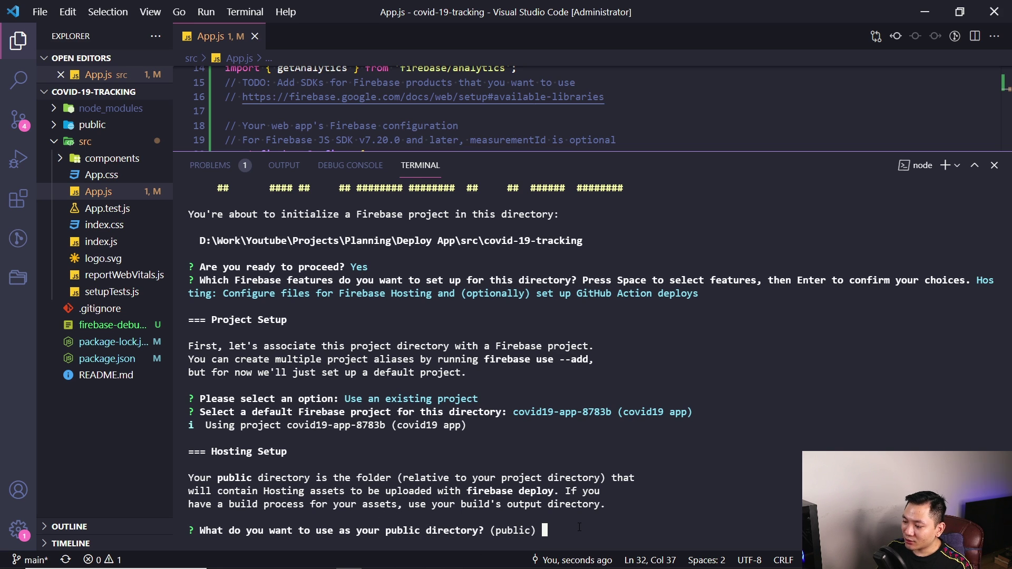
Set 'build' as the Firebase Hosting public directory
{"action": "left_click", "coordinate": [91, 124]}
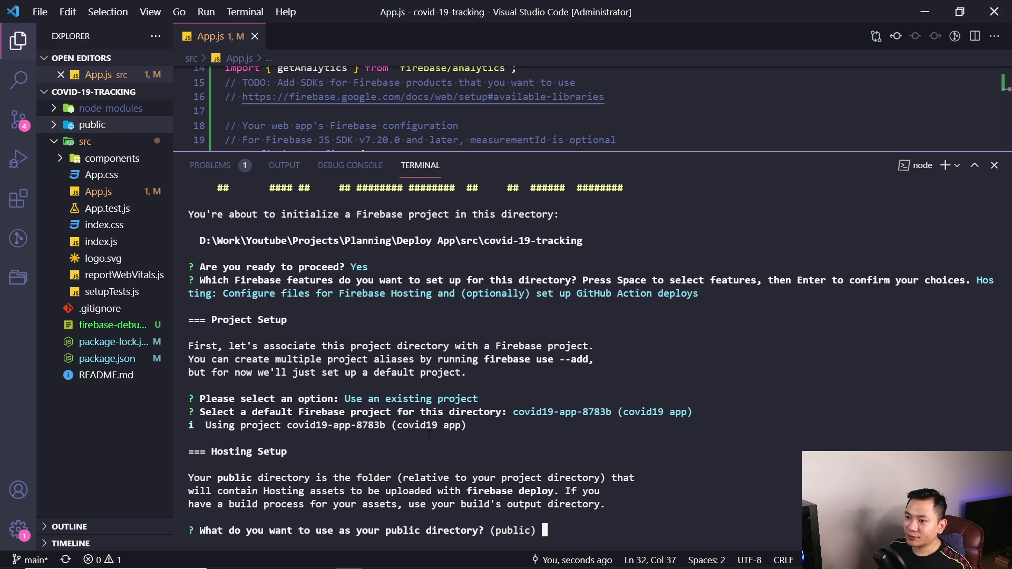
{"action": "left_click", "coordinate": [94, 126]}
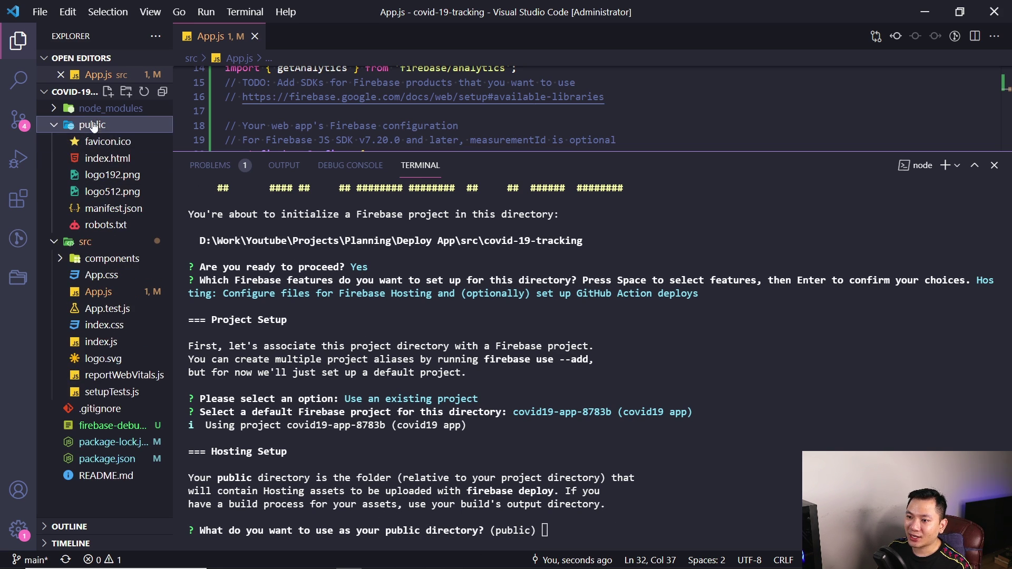
{"action": "left_click", "coordinate": [97, 126]}
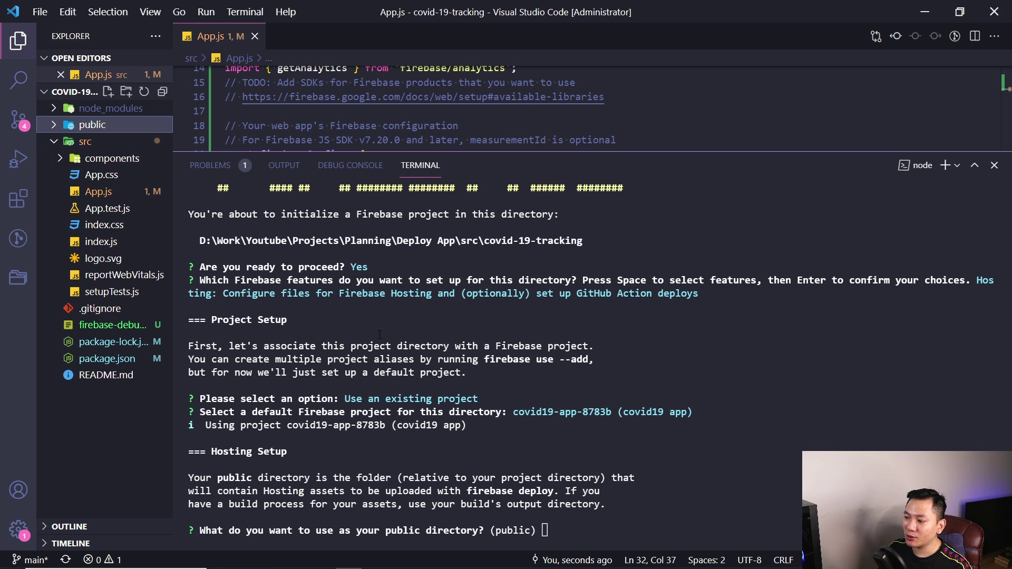
{"action": "left_click", "coordinate": [617, 528]}
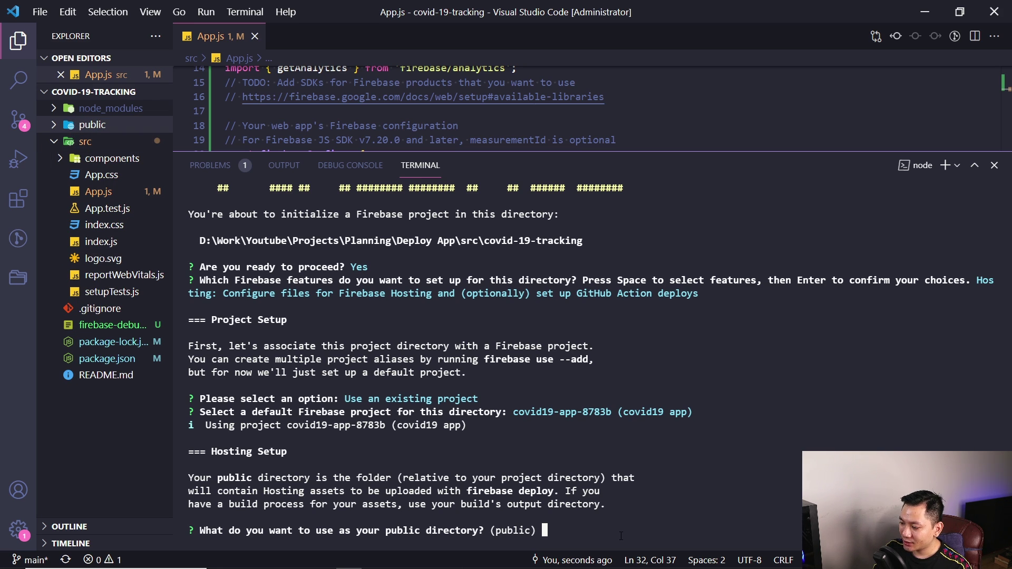
{"action": "type", "text": "build"}
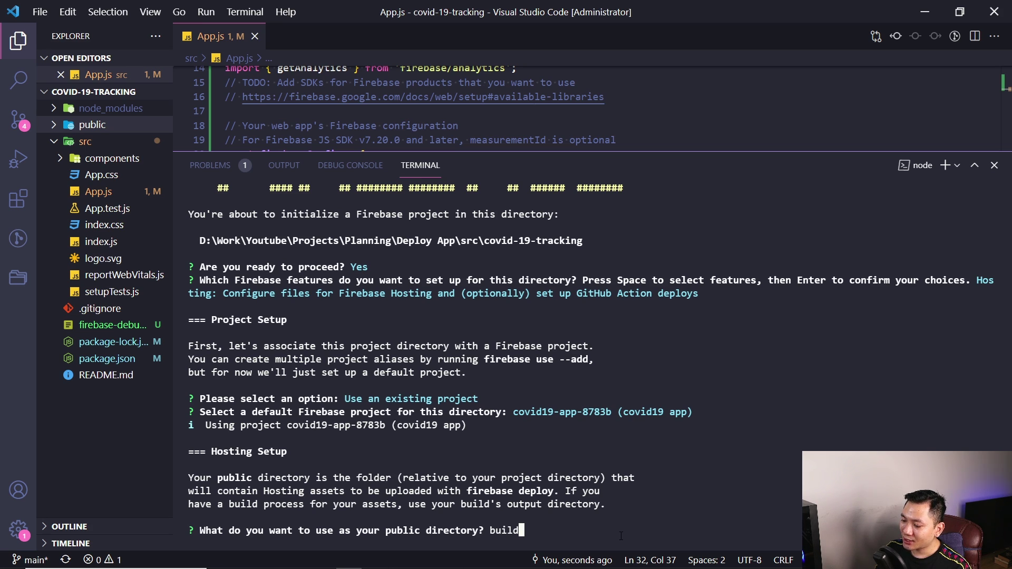
{"action": "key", "text": "Return"}
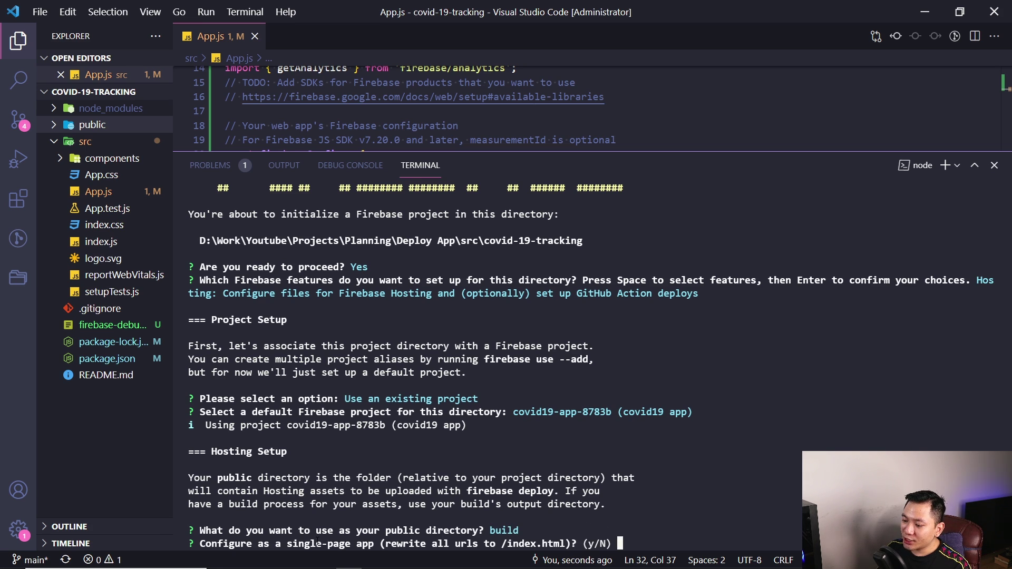
Answer y to single-page app rewrites and N to GitHub automatic deploys
{"action": "left_click_drag", "start_coordinate": [380, 543], "coordinate": [416, 544]}
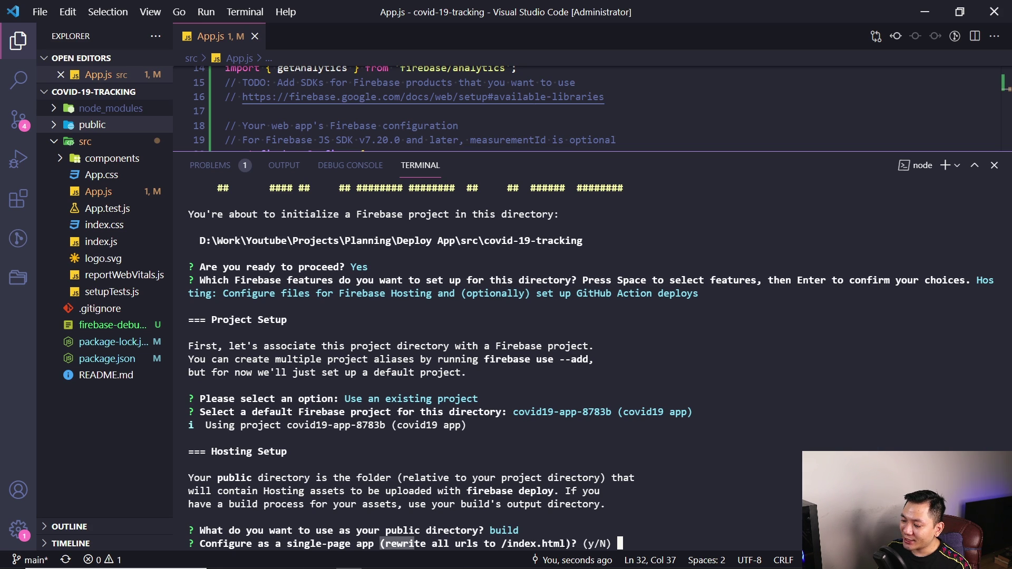
{"action": "left_click", "coordinate": [604, 544]}
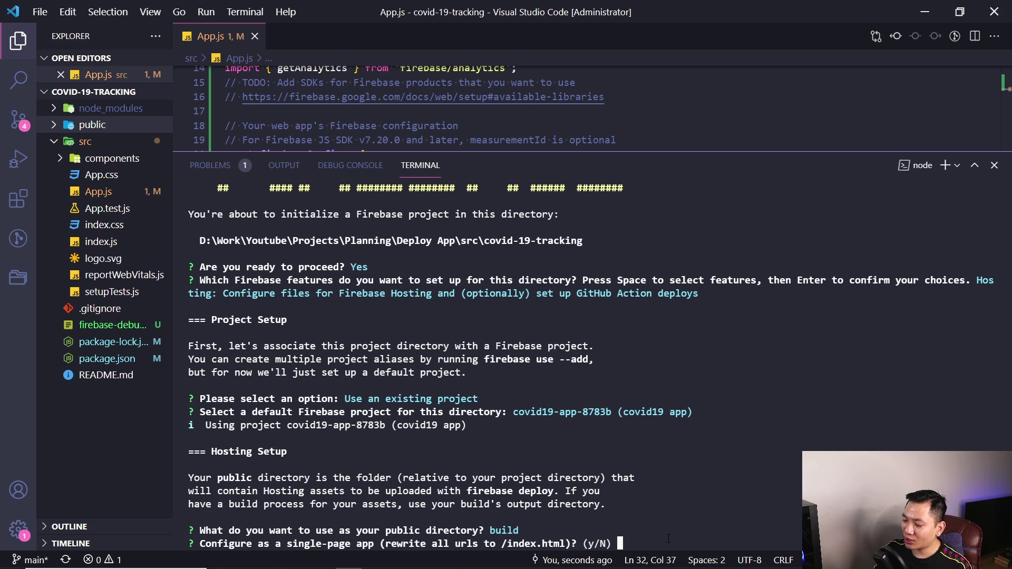
{"action": "type", "text": "y"}
{"action": "key", "text": "Return"}
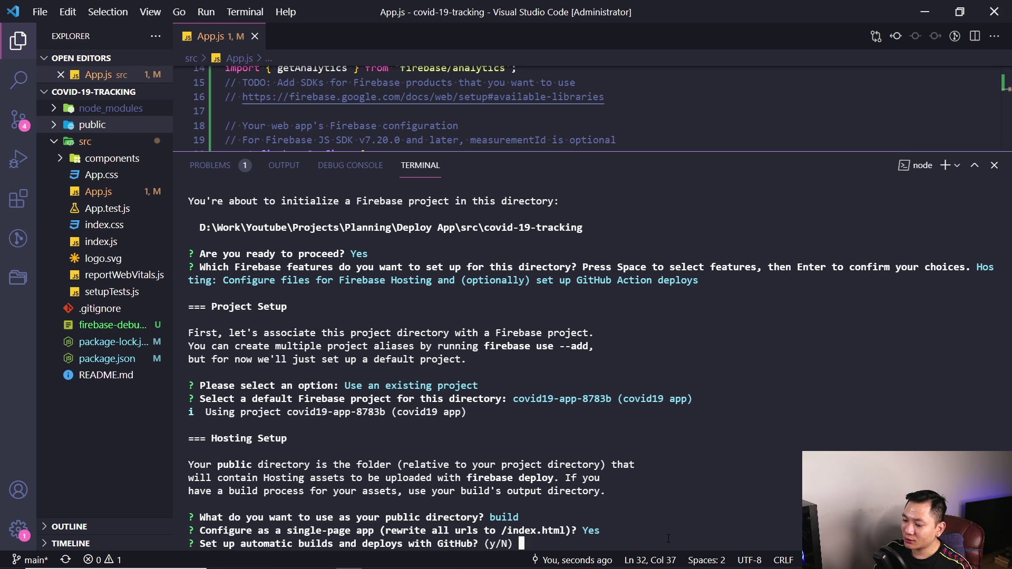
{"action": "type", "text": "N"}
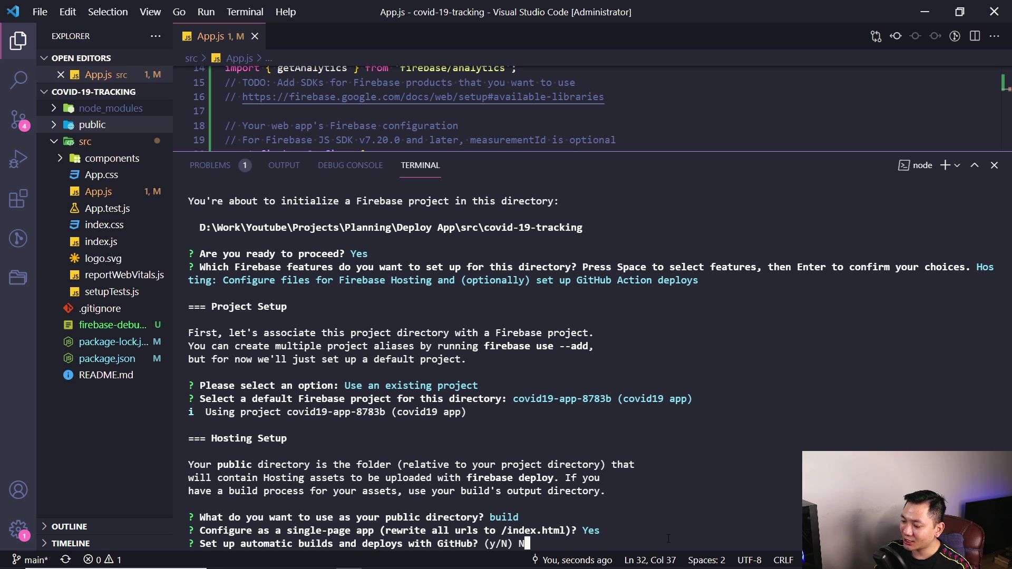
{"action": "key", "text": "Return"}
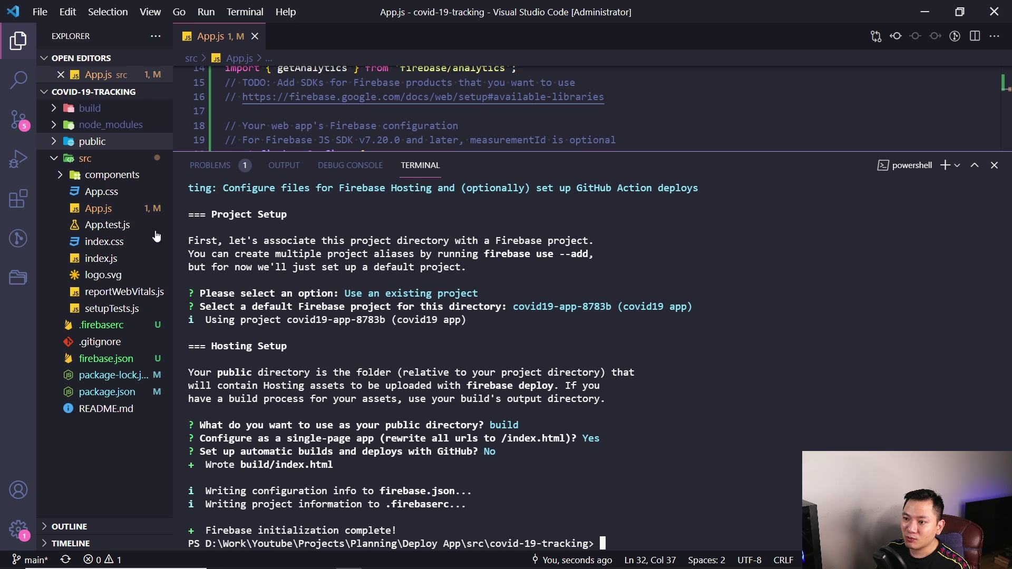
Check the new build folder's index.html, then open package.json
{"action": "left_click", "coordinate": [91, 109]}
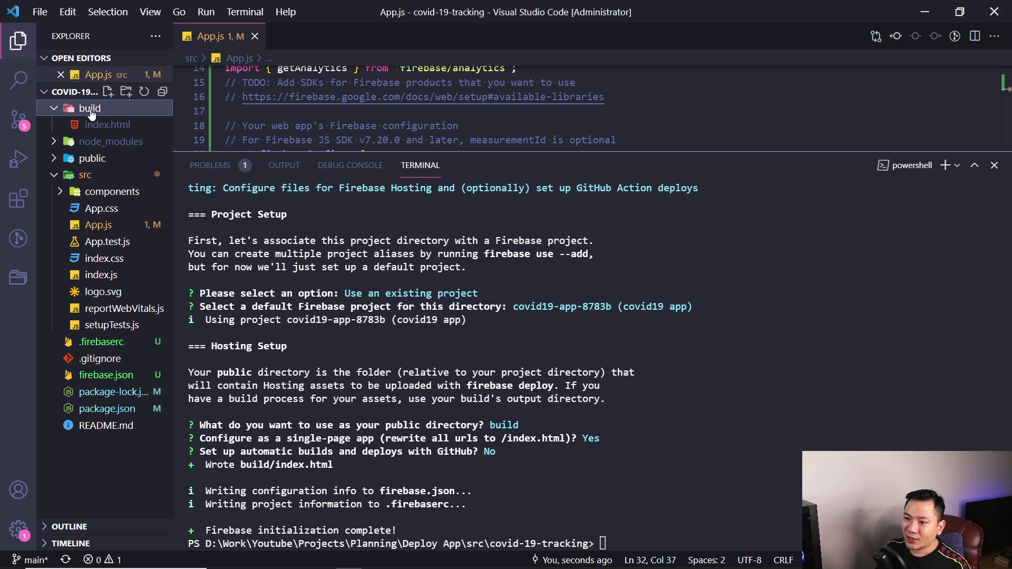
{"action": "left_click", "coordinate": [91, 109]}
{"action": "left_click", "coordinate": [733, 460]}
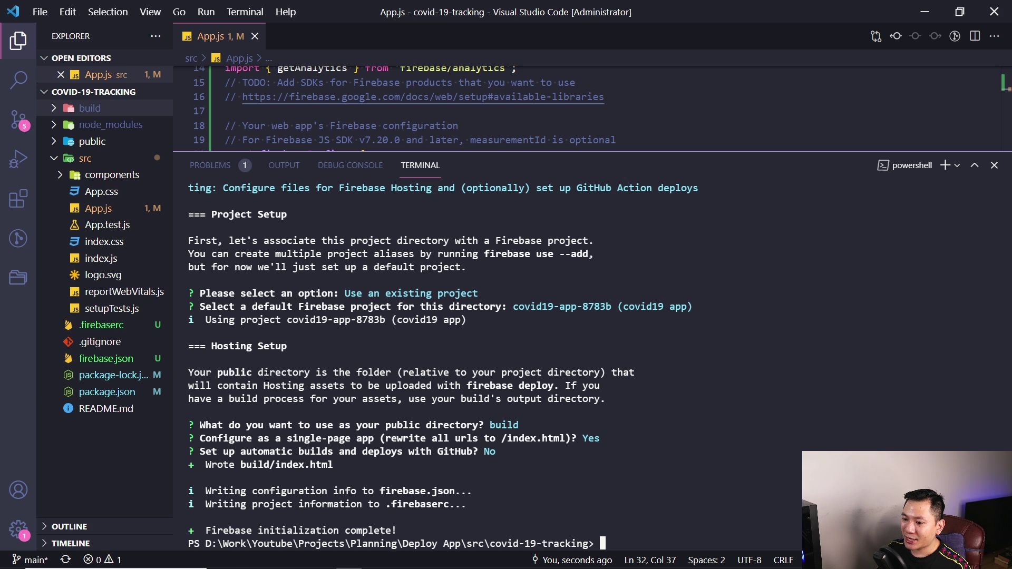
{"action": "left_click", "coordinate": [106, 391]}
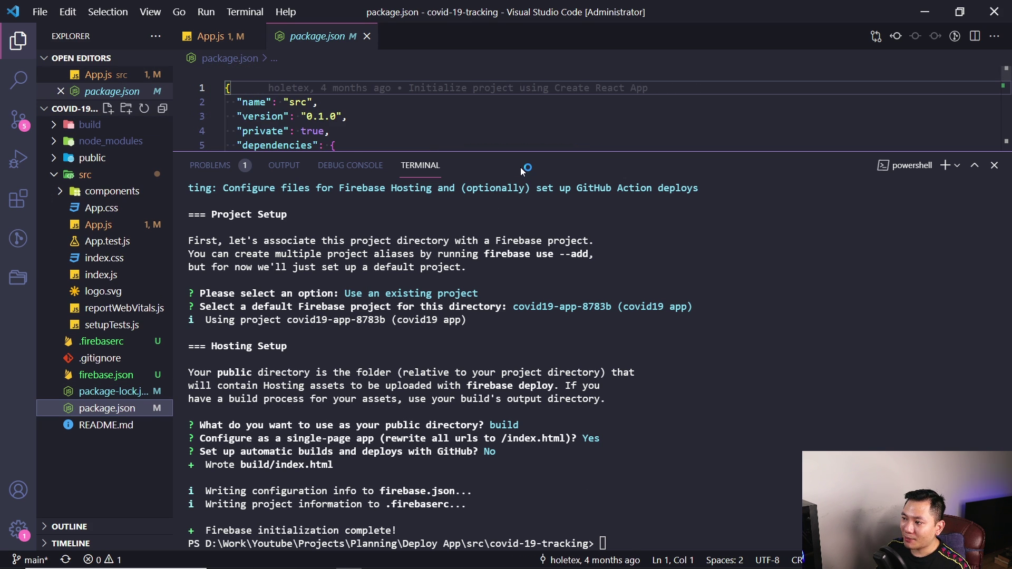
Review package.json scripts, highlighting the build script 'react-scripts build'
{"action": "left_click_drag", "start_coordinate": [524, 151], "coordinate": [524, 408]}
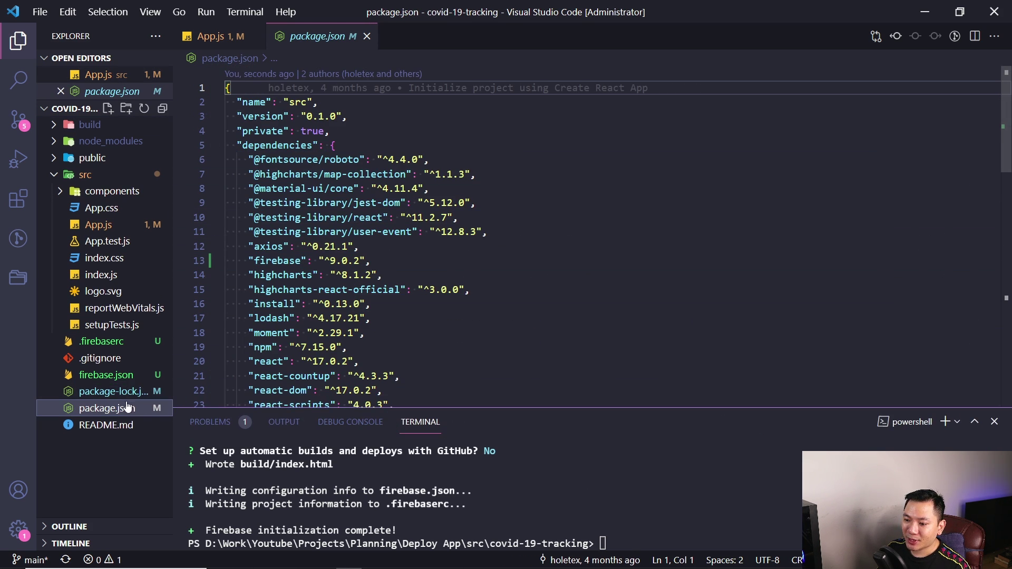
{"action": "left_click", "coordinate": [216, 146]}
{"action": "left_click", "coordinate": [217, 146]}
{"action": "left_click", "coordinate": [217, 146]}
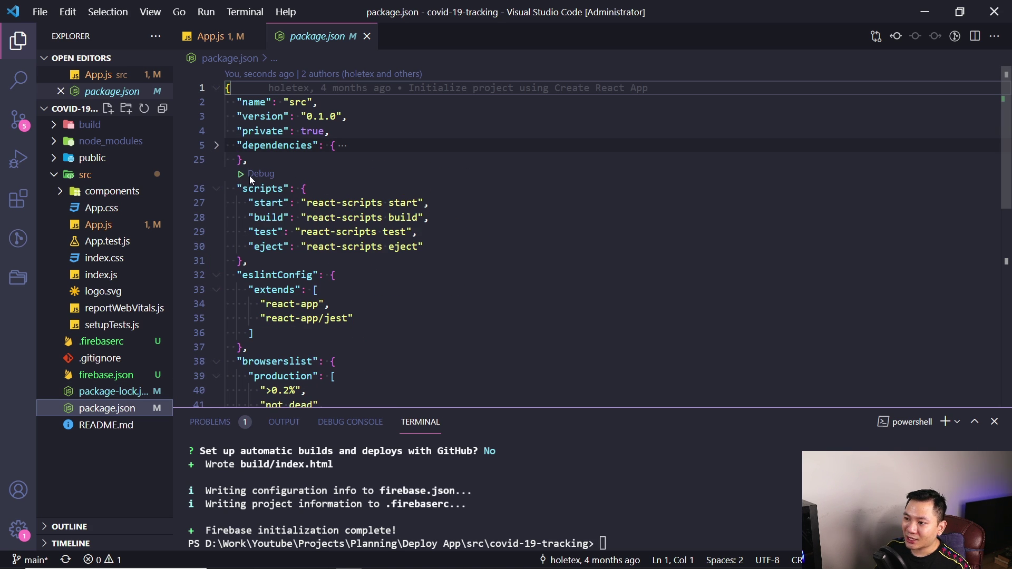
{"action": "scroll", "coordinate": [259, 206], "scroll_direction": "down", "scroll_amount": 2}
{"action": "scroll", "coordinate": [267, 237], "scroll_direction": "up", "scroll_amount": 1}
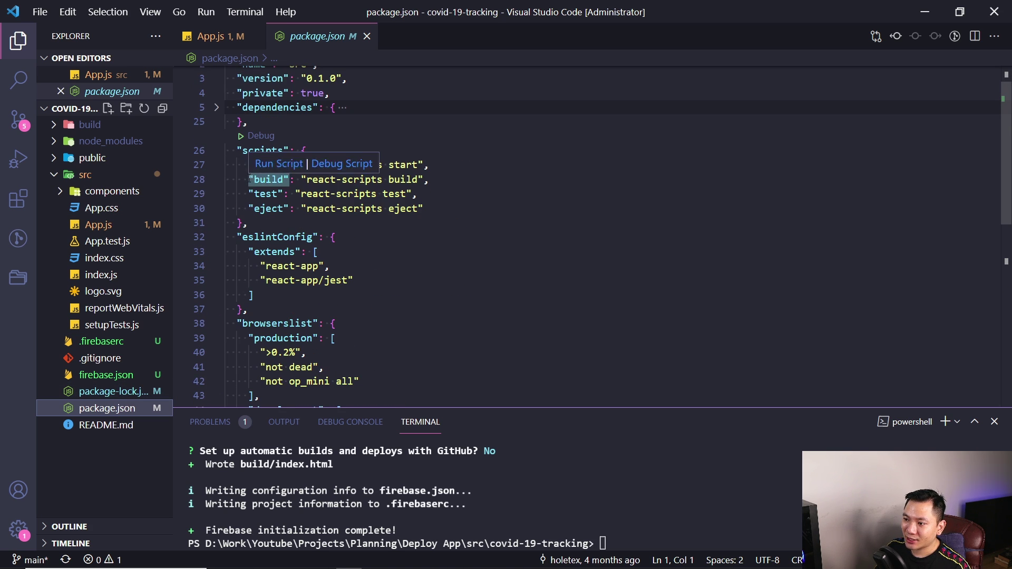
{"action": "left_click_drag", "start_coordinate": [249, 179], "coordinate": [431, 179]}
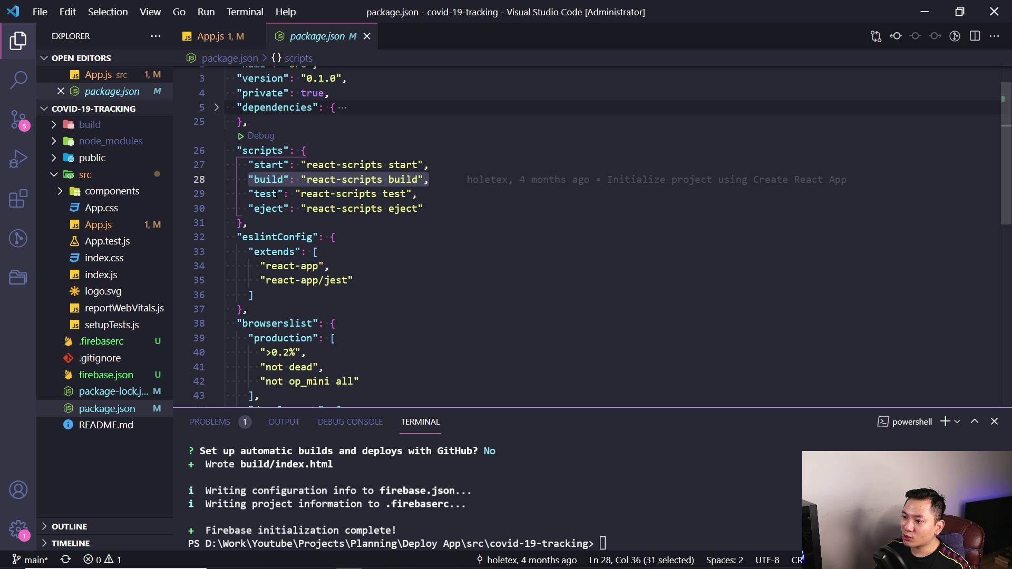
Create a production build with 'npm run build' and inspect the build folder
{"action": "left_click", "coordinate": [616, 487]}
{"action": "type", "text": "npm r"}
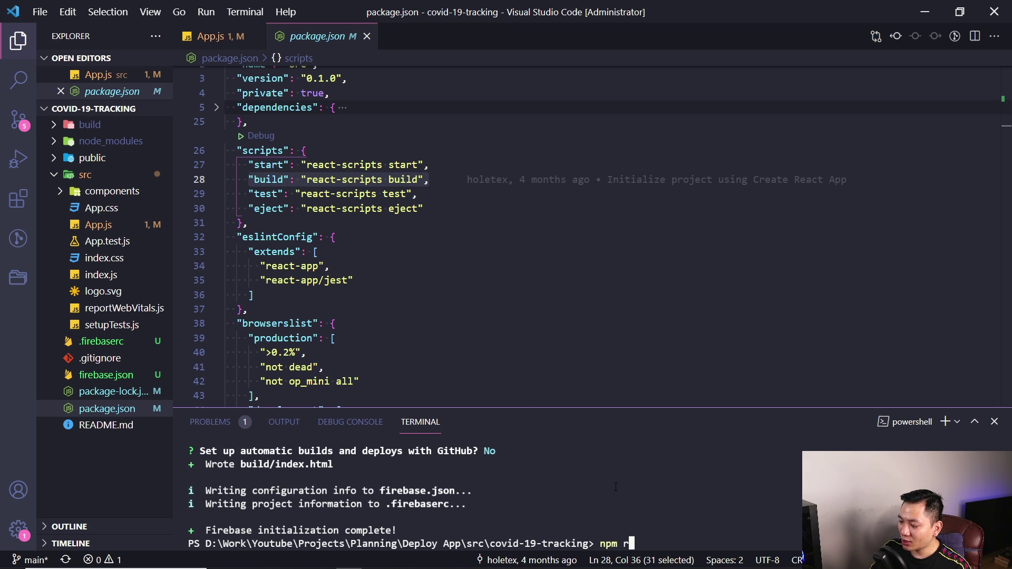
{"action": "type", "text": "un build"}
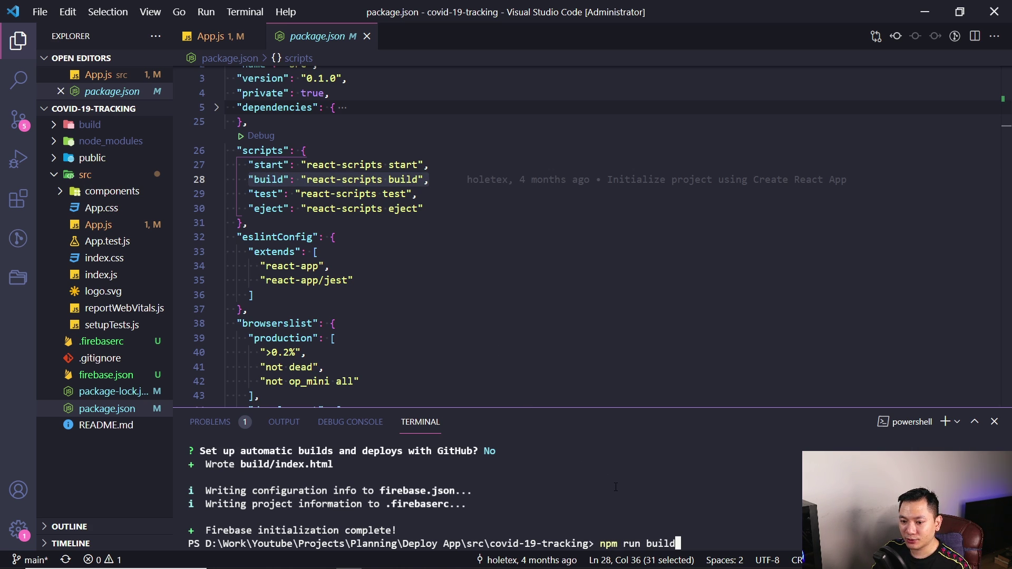
{"action": "key", "text": "Return"}
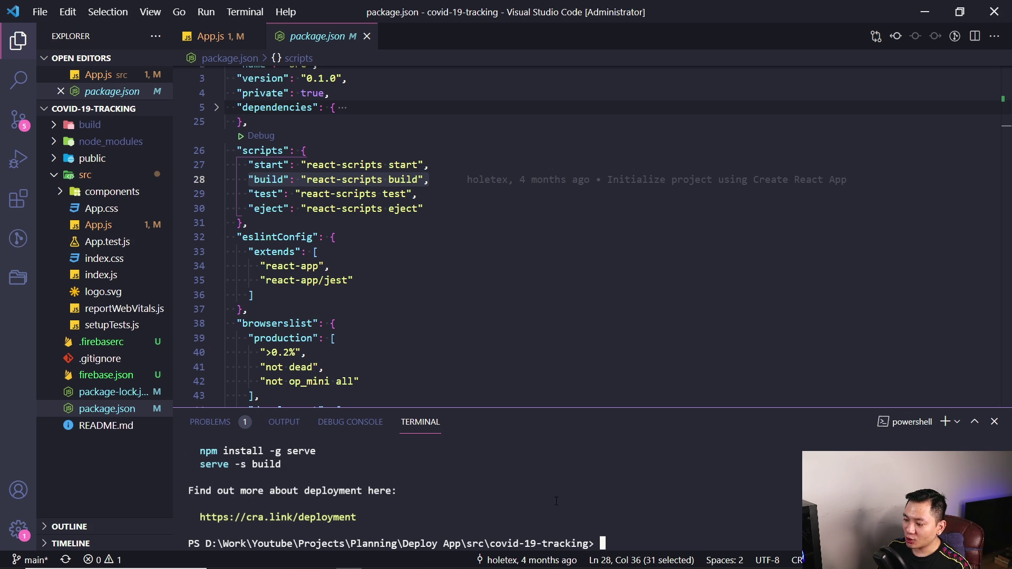
{"action": "left_click", "coordinate": [77, 127]}
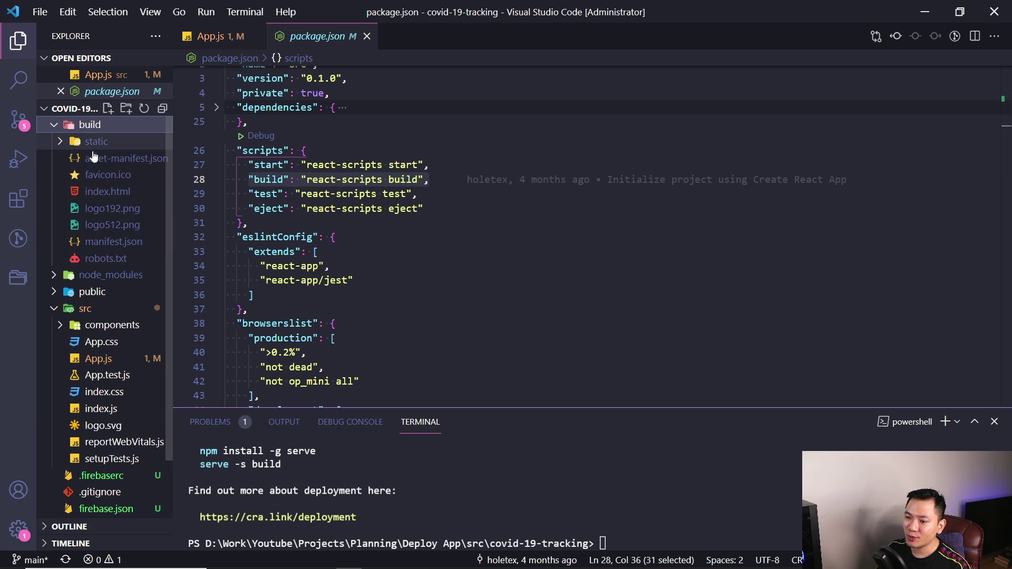
Run 'firebase deploy' to publish the build to Firebase Hosting
{"action": "left_click", "coordinate": [549, 471]}
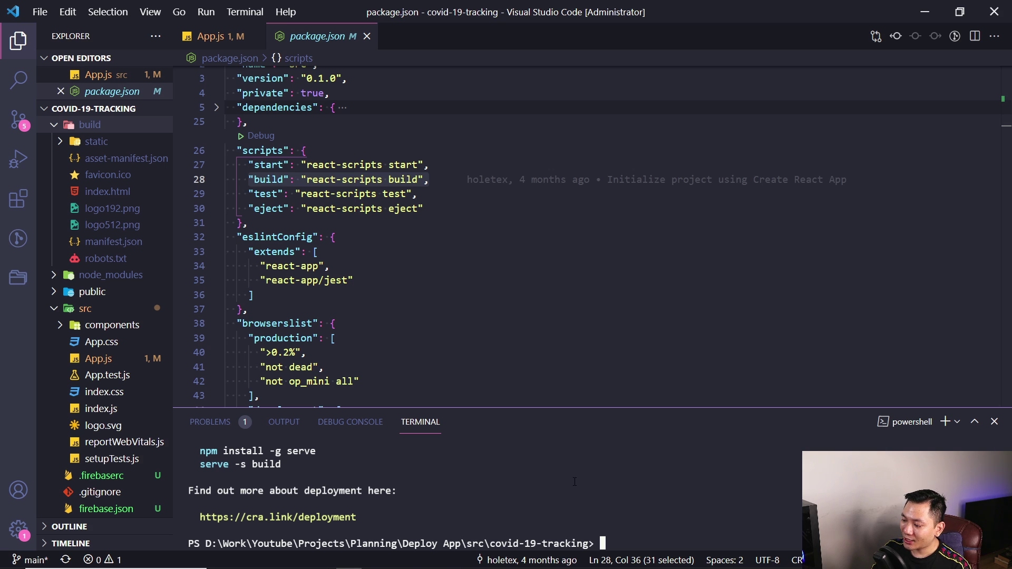
{"action": "type", "text": "fire"}
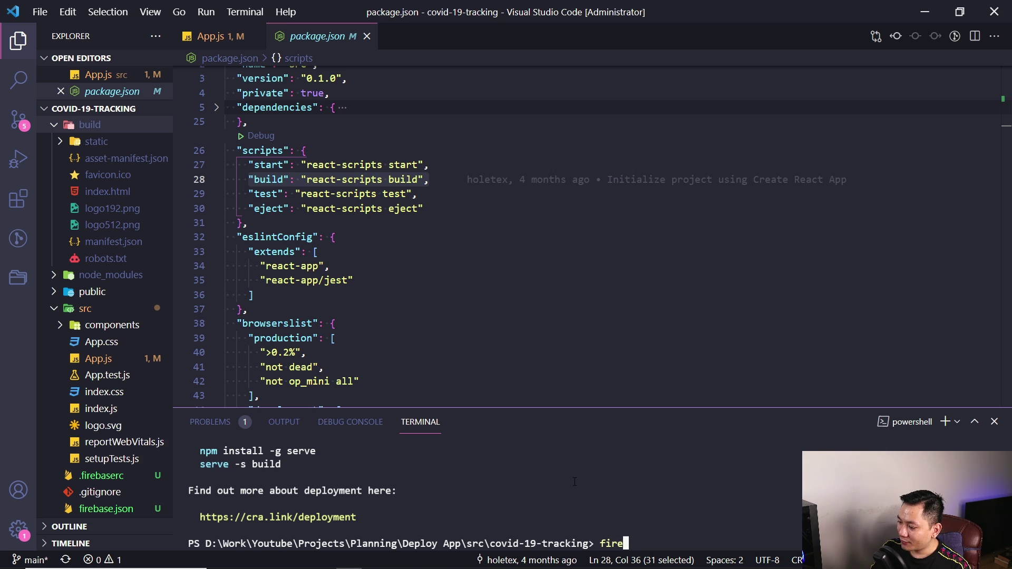
{"action": "type", "text": "base deploy"}
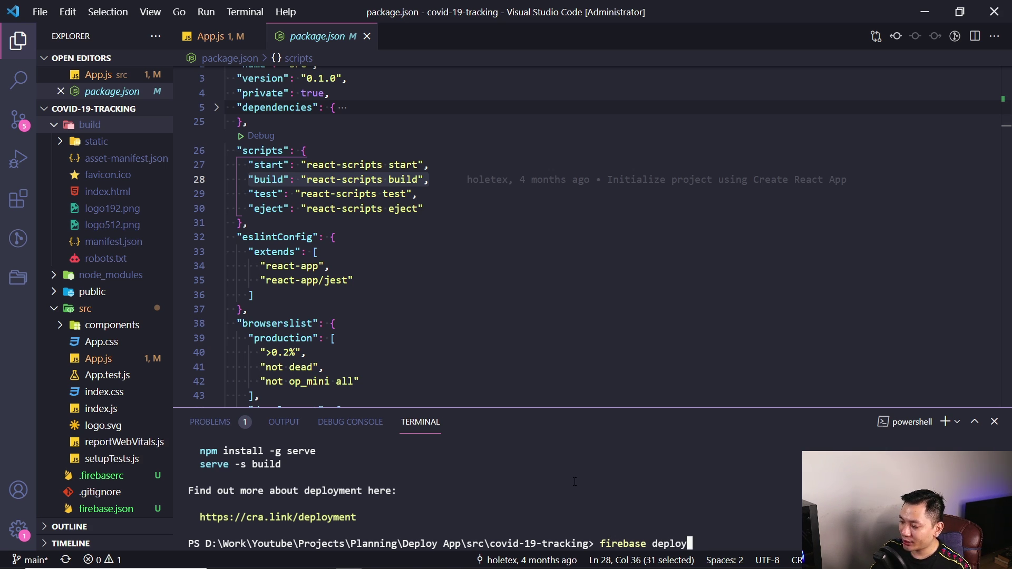
{"action": "key", "text": "Return"}
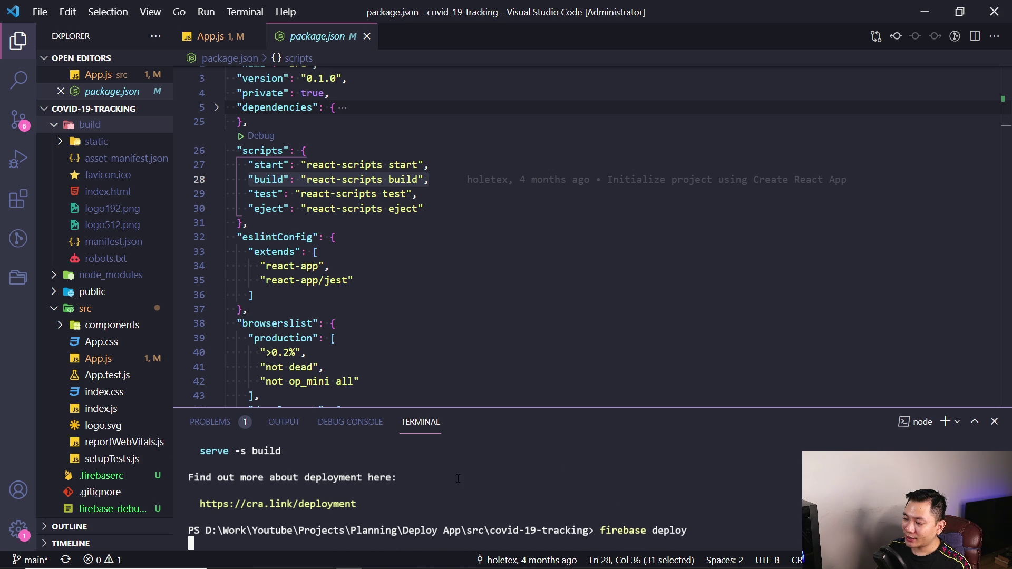
Check the covid19 app's Hosting page in the Firebase console, then return to the running deploy
{"action": "left_click", "coordinate": [453, 559]}
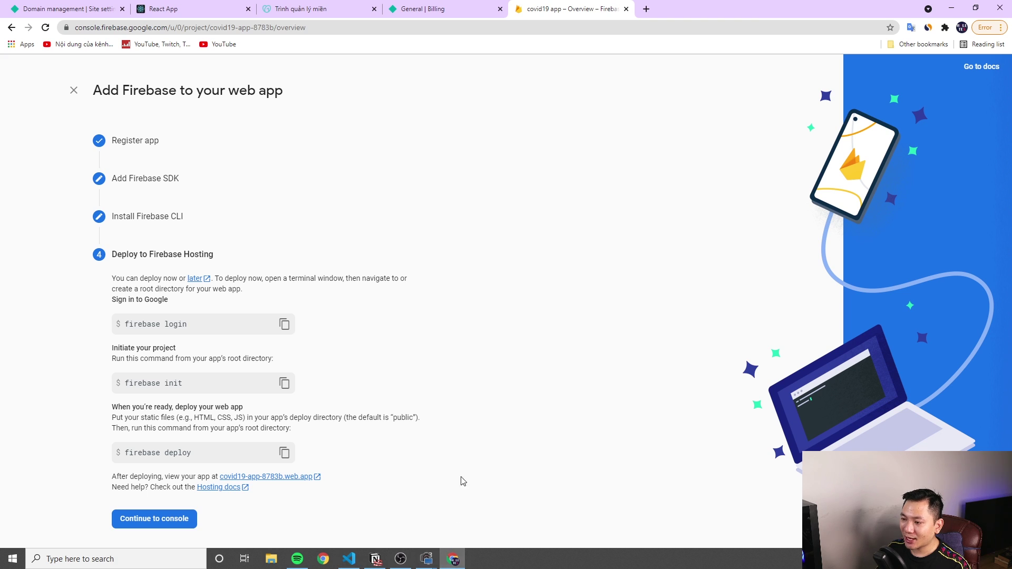
{"action": "left_click", "coordinate": [155, 522]}
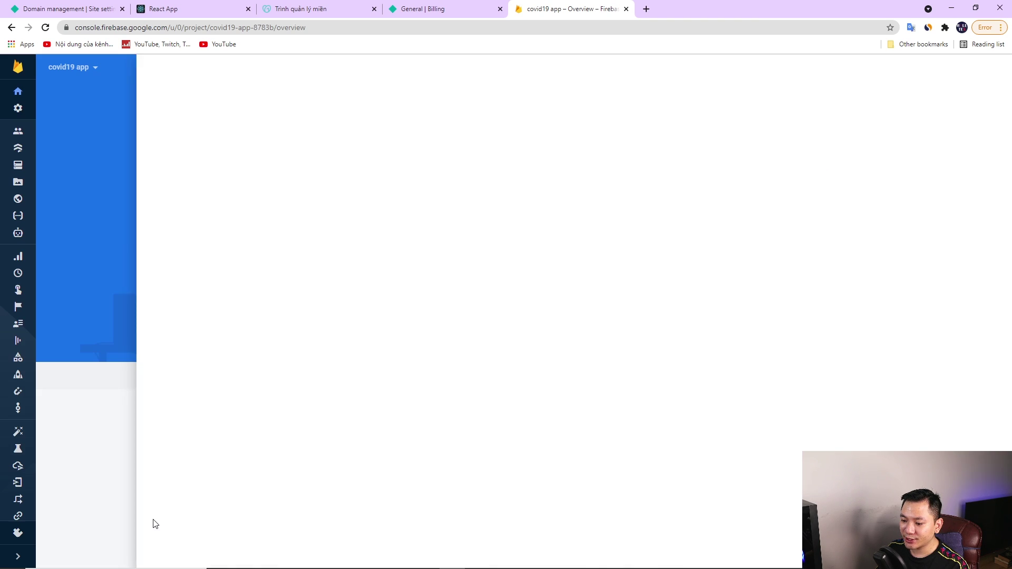
{"action": "left_click", "coordinate": [17, 558]}
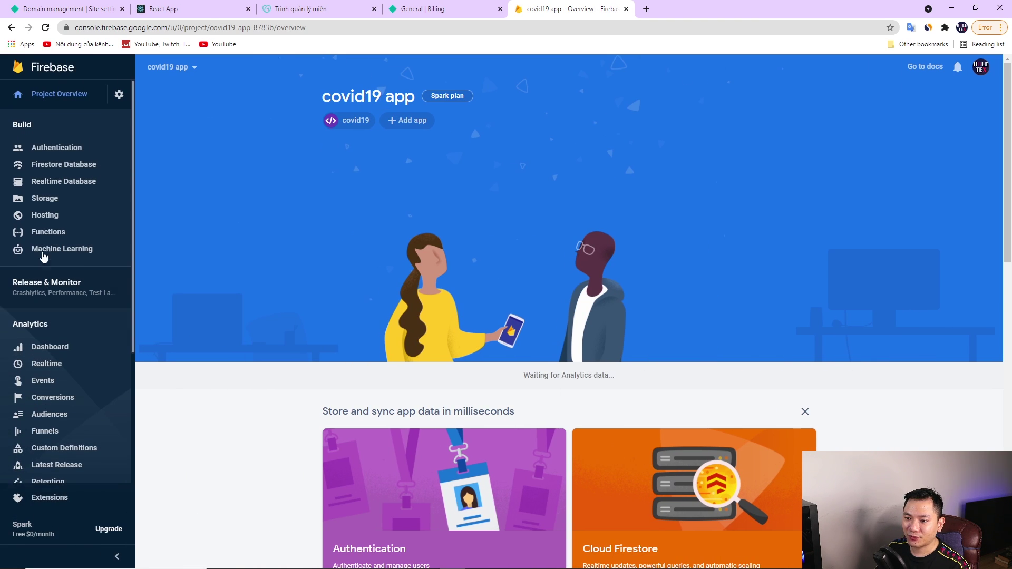
{"action": "left_click", "coordinate": [49, 220]}
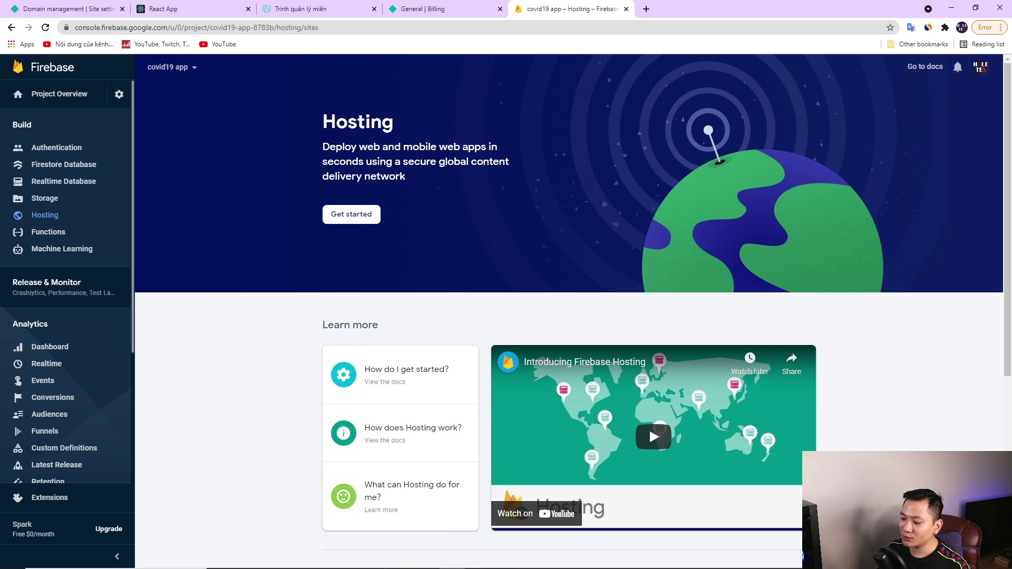
{"action": "left_click", "coordinate": [350, 560]}
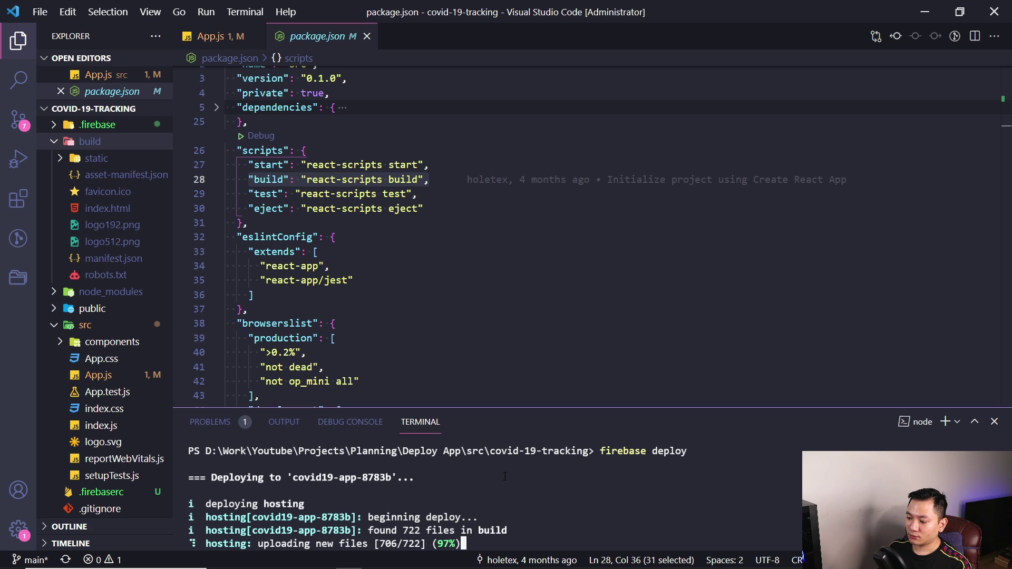
Enlarge the terminal and highlight the Deploy complete! message for covid19-app-8783b.web.app
{"action": "left_click_drag", "start_coordinate": [505, 409], "coordinate": [505, 312]}
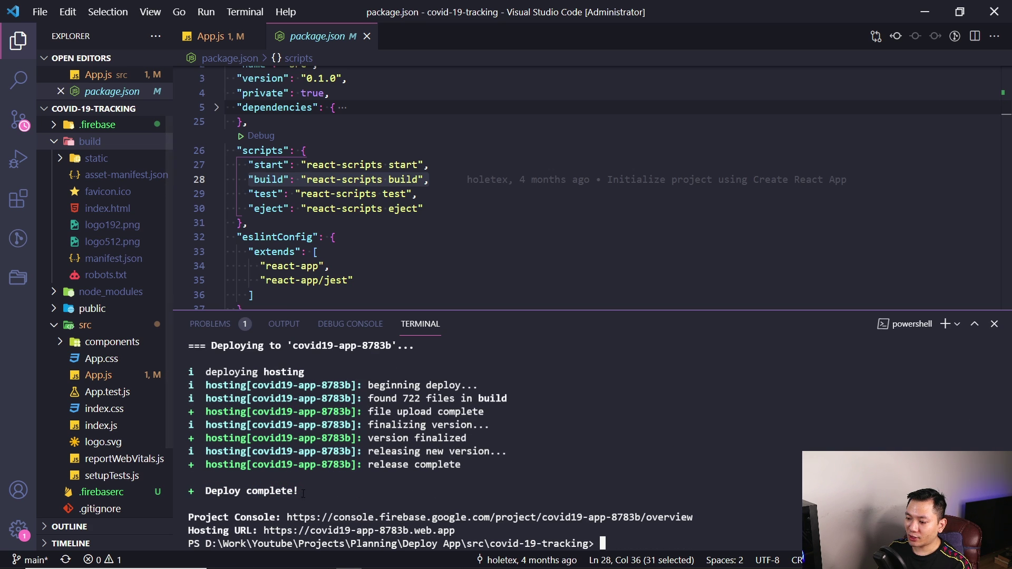
{"action": "left_click_drag", "start_coordinate": [304, 491], "coordinate": [201, 490]}
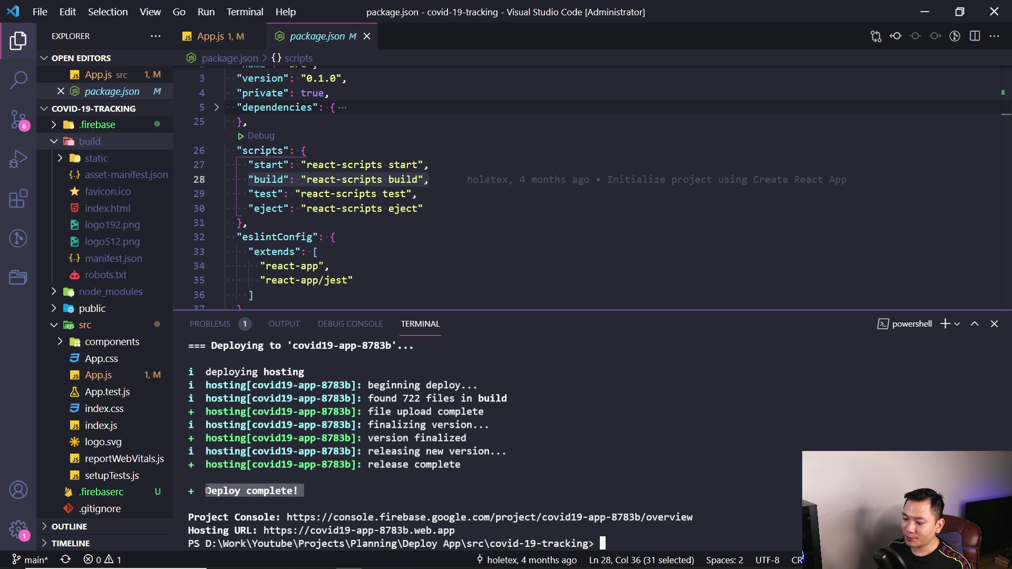
{"action": "left_click", "coordinate": [440, 485]}
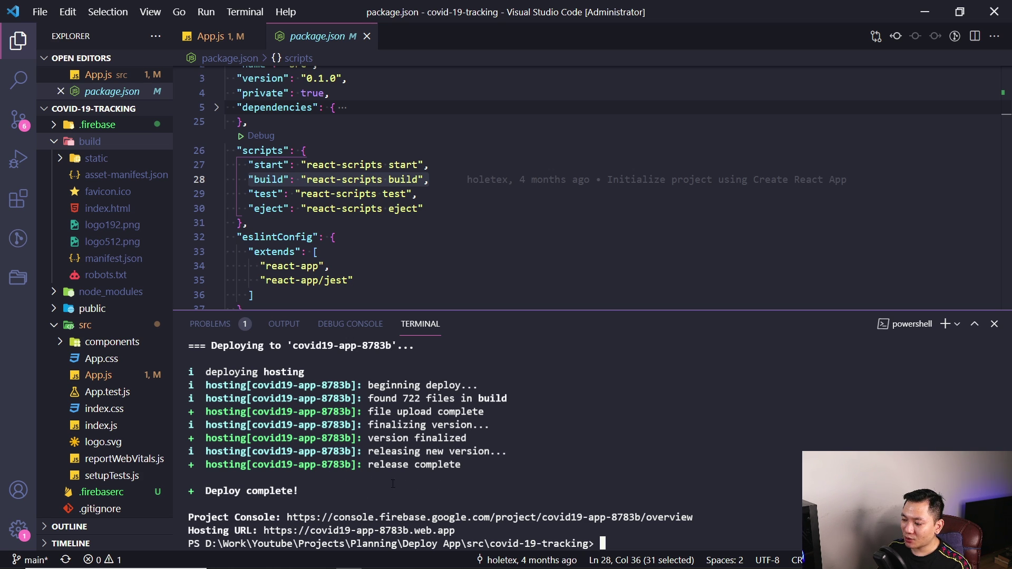
{"action": "left_click", "coordinate": [452, 559]}
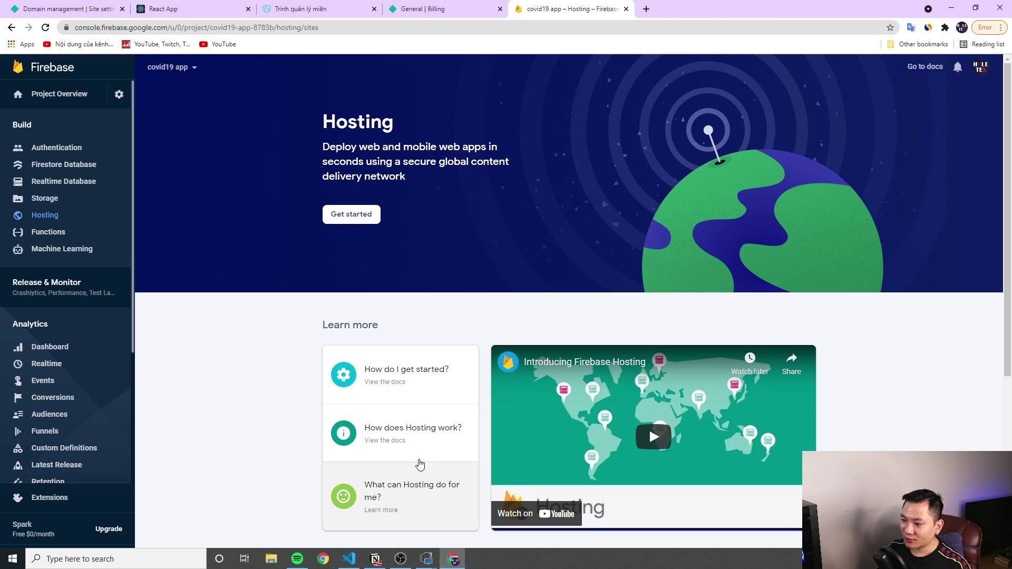
Reload the Hosting dashboard and highlight the release history heading and the Sep 19, 2021 release date
{"action": "key", "text": "F5"}
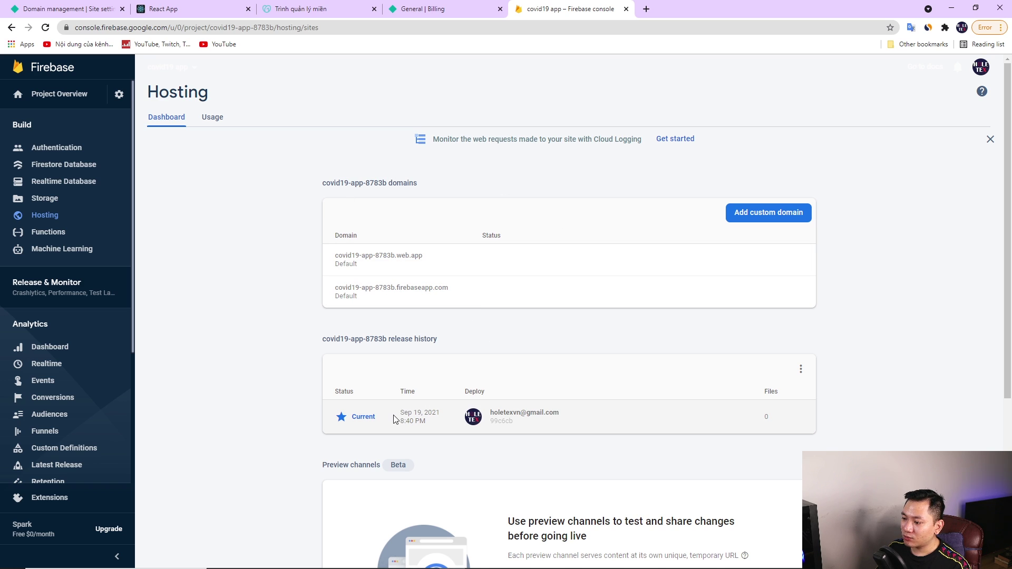
{"action": "left_click_drag", "start_coordinate": [390, 339], "coordinate": [443, 341]}
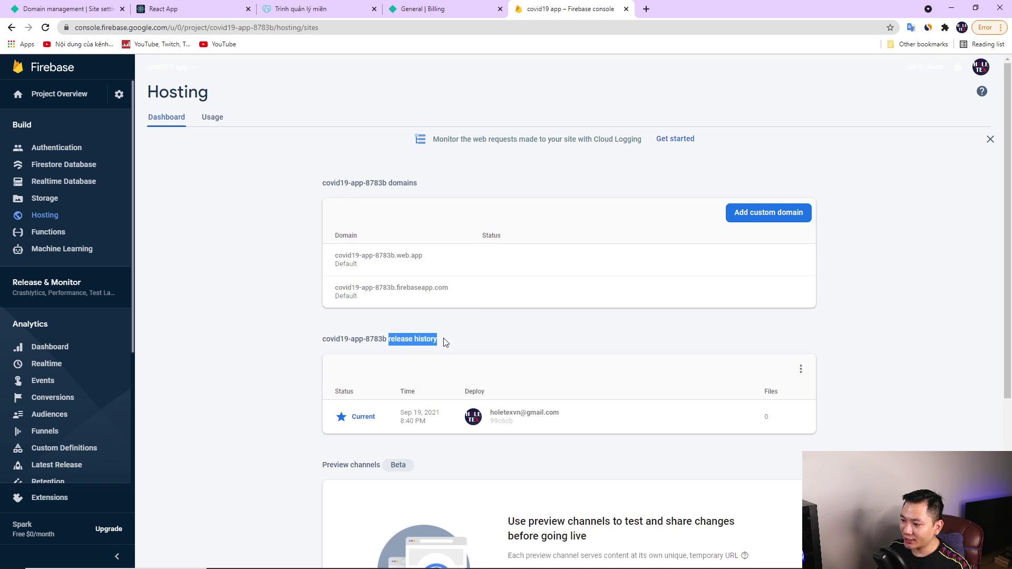
{"action": "left_click", "coordinate": [403, 412]}
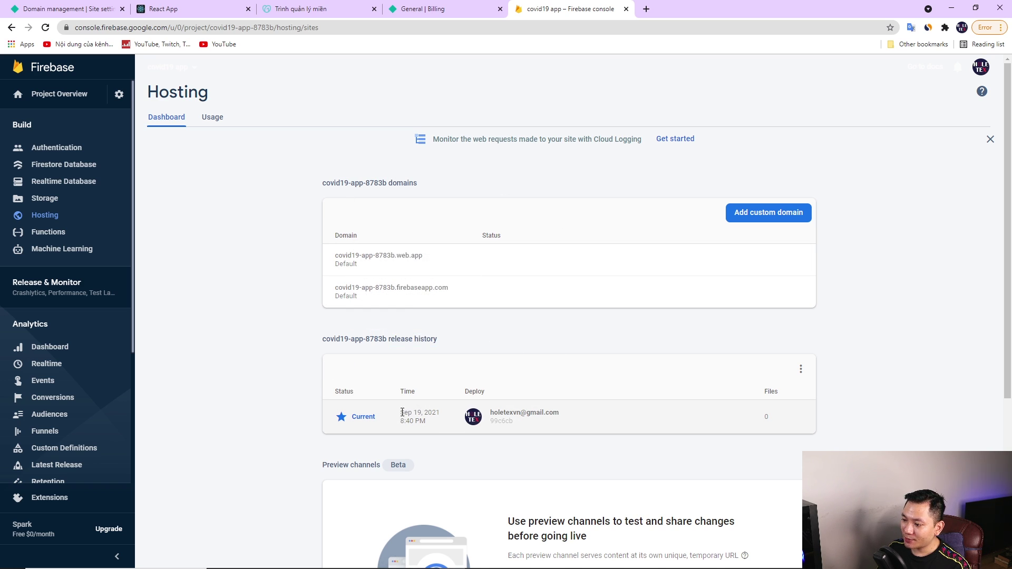
{"action": "left_click_drag", "start_coordinate": [399, 418], "coordinate": [442, 414]}
{"action": "left_click", "coordinate": [282, 251]}
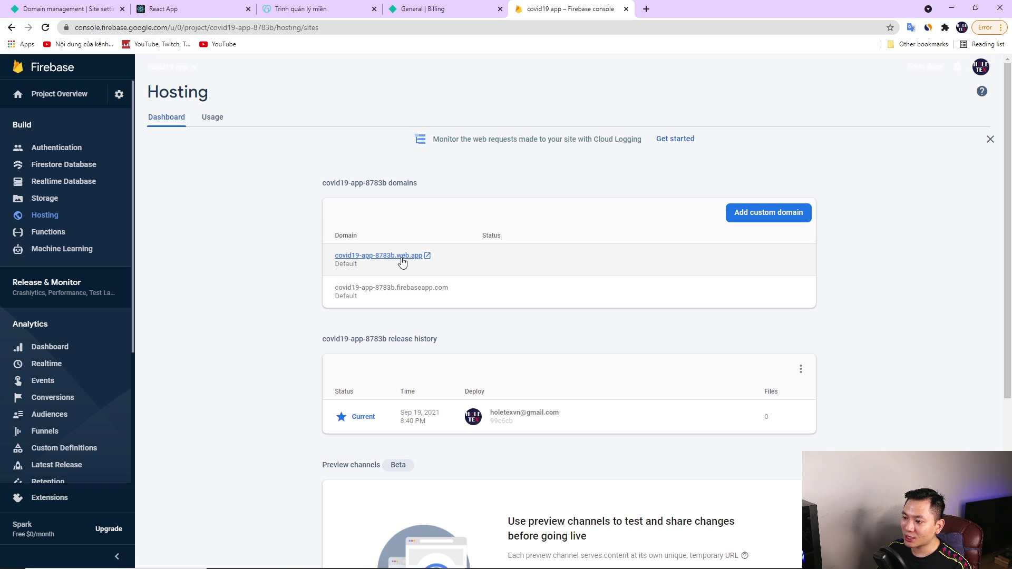
View the live covid19-app-8783b.web.app site in a new tab, then return to the console tab
{"action": "left_click", "coordinate": [388, 257]}
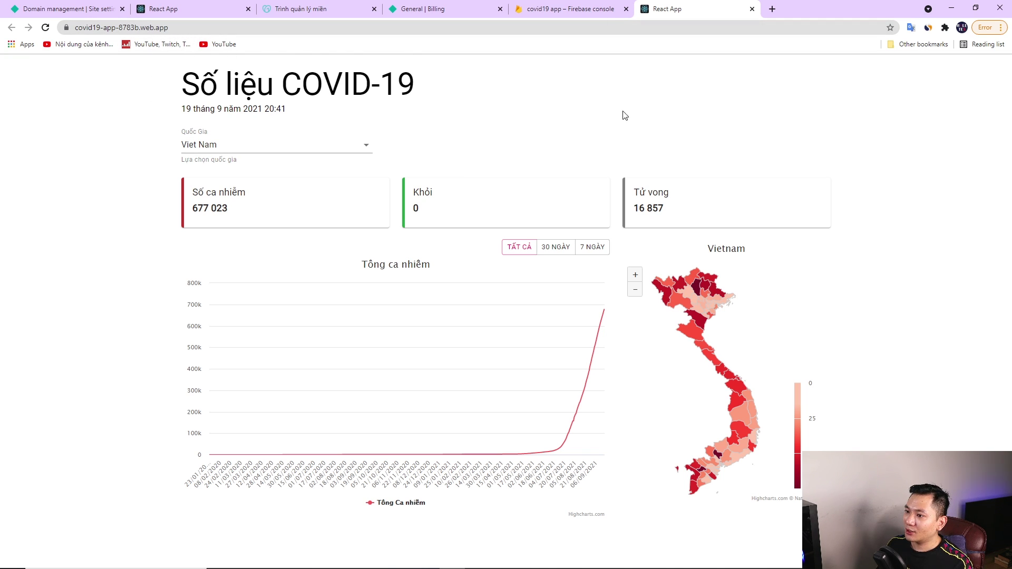
{"action": "left_click", "coordinate": [570, 10]}
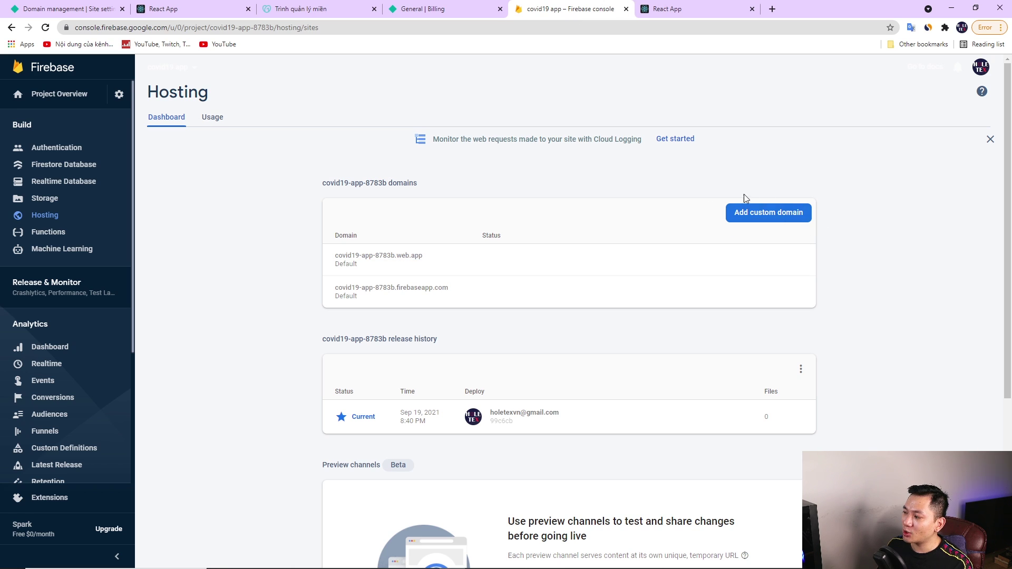
Start adding a custom domain in Firebase Hosting, cancel it, and reopen the form
{"action": "left_click", "coordinate": [749, 213]}
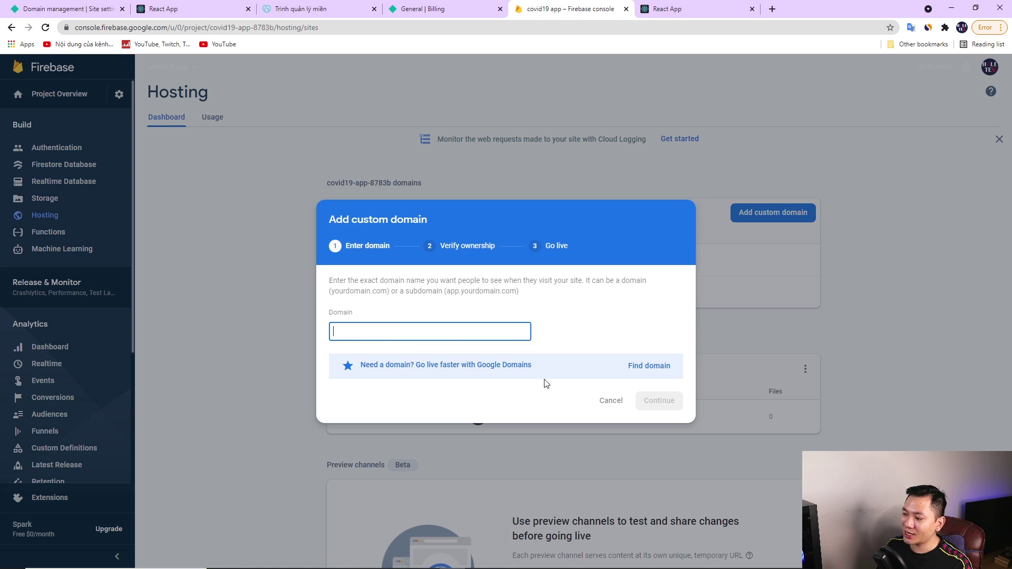
{"action": "left_click", "coordinate": [602, 401]}
{"action": "left_click", "coordinate": [759, 216]}
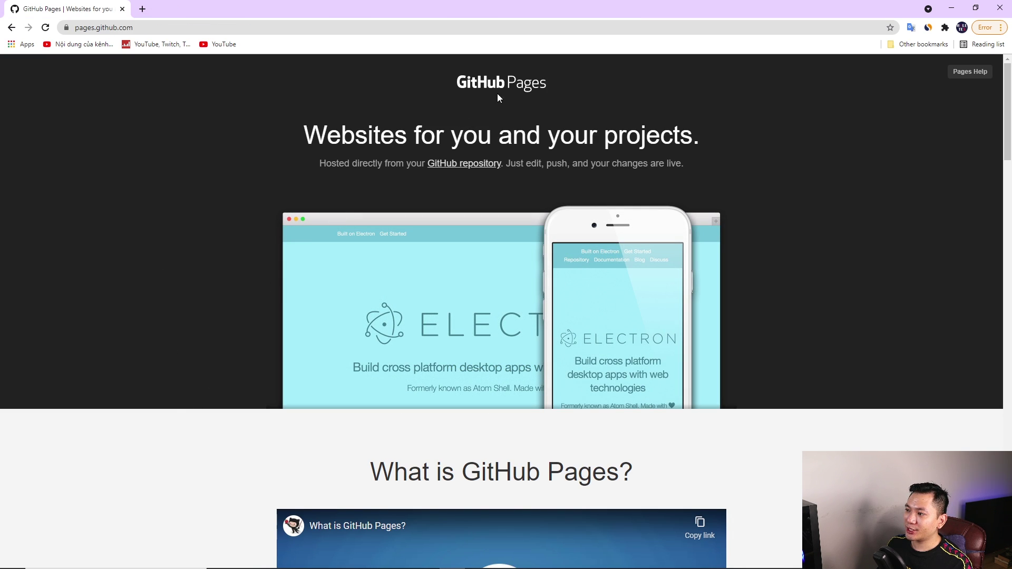
Open the covid-19-tracking repository from the GitHub dashboard sidebar, then go back to VS Code
{"action": "scroll", "coordinate": [251, 184], "scroll_direction": "down", "scroll_amount": 15}
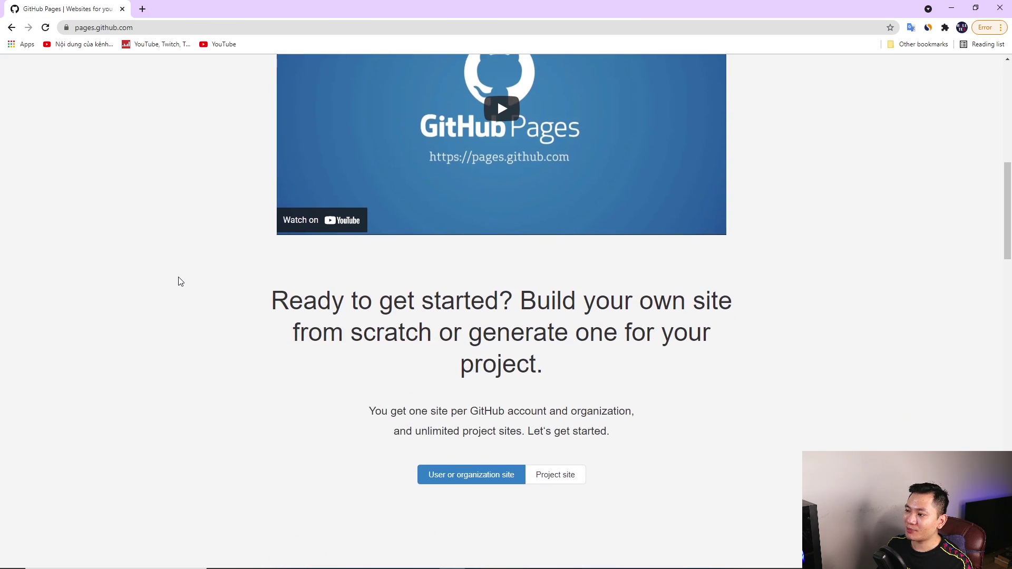
{"action": "scroll", "coordinate": [169, 277], "scroll_direction": "down", "scroll_amount": 5}
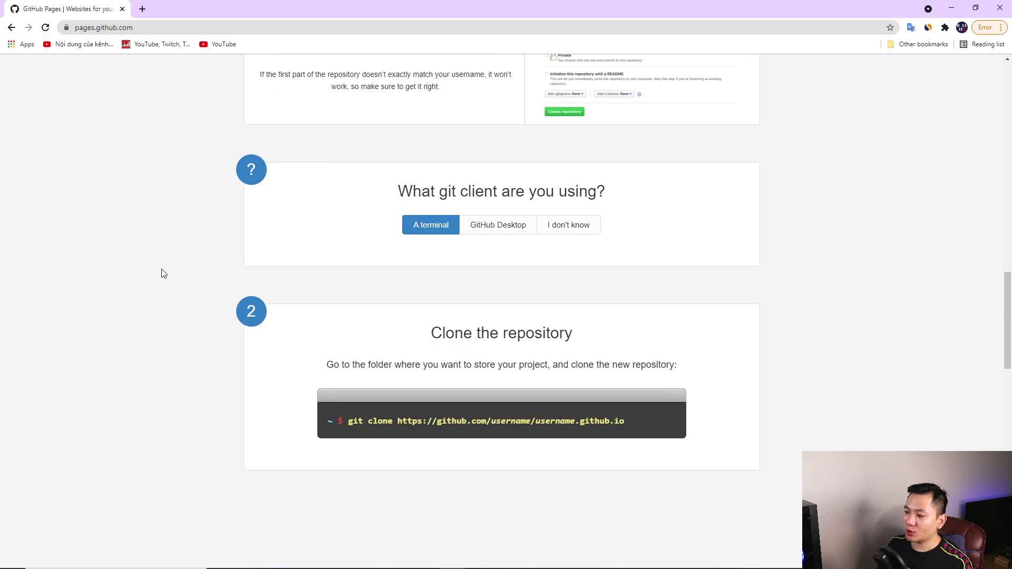
{"action": "scroll", "coordinate": [162, 274], "scroll_direction": "down", "scroll_amount": 3}
{"action": "scroll", "coordinate": [163, 280], "scroll_direction": "up", "scroll_amount": 20}
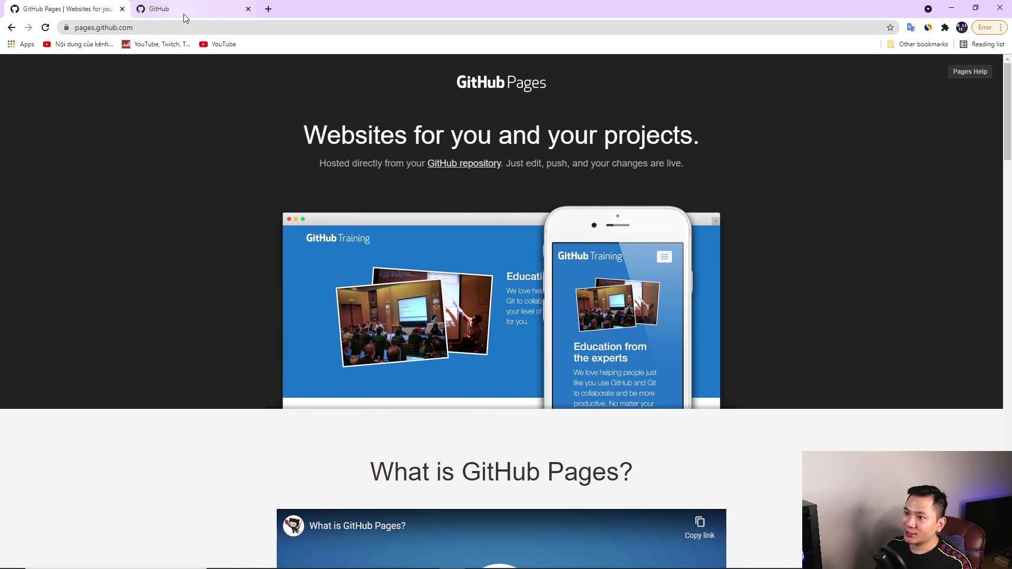
{"action": "left_click", "coordinate": [184, 14]}
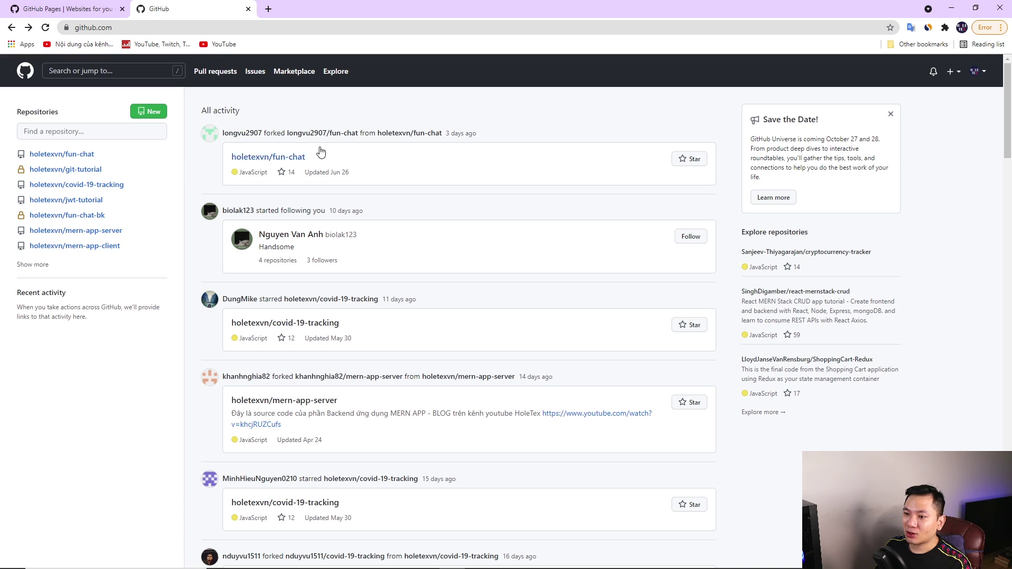
{"action": "left_click", "coordinate": [63, 185]}
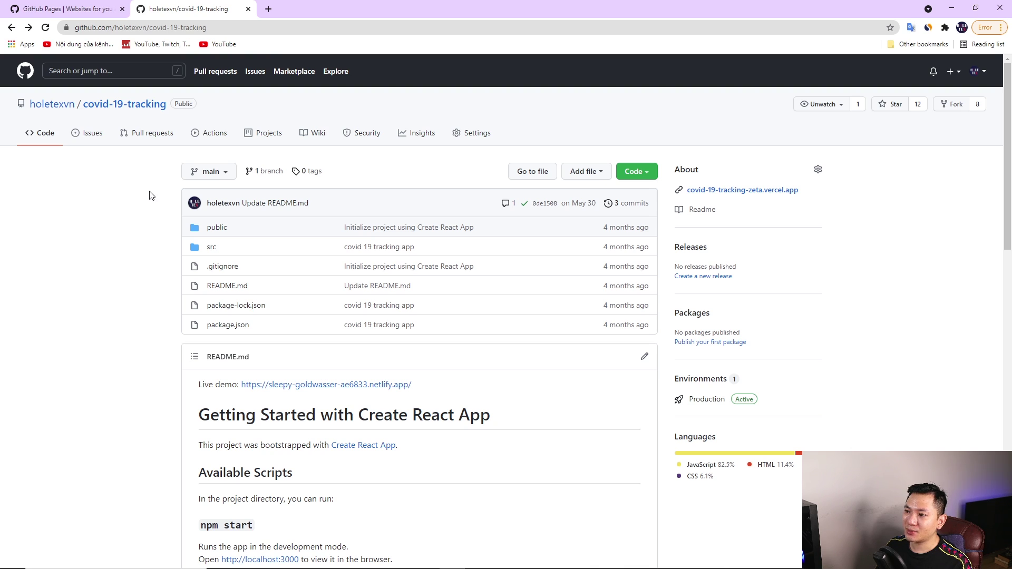
{"action": "key", "text": "alt+Tab"}
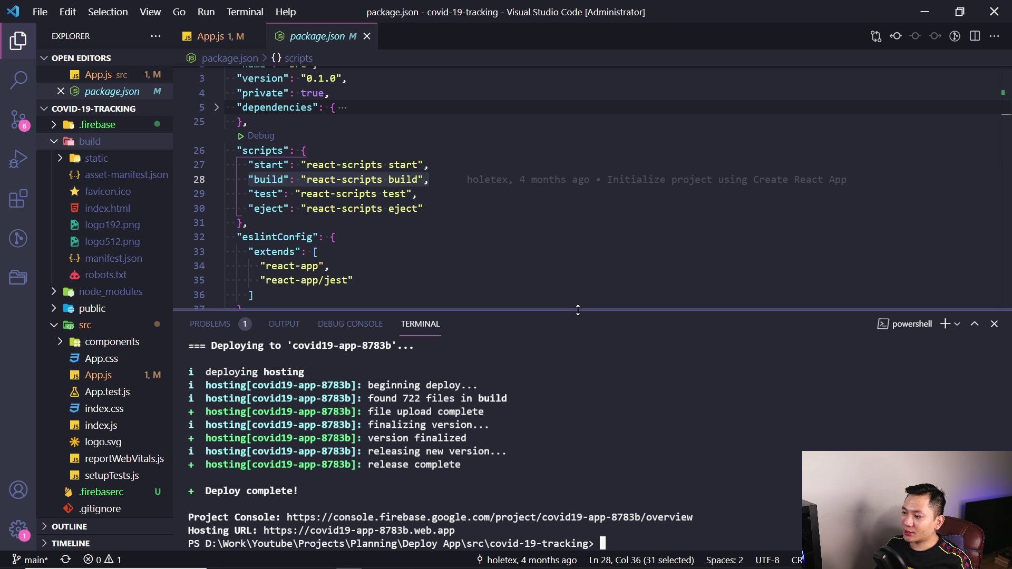
Install the gh-pages package with npm install gh-pages in the terminal
{"action": "left_click_drag", "start_coordinate": [579, 310], "coordinate": [528, 266]}
{"action": "left_click", "coordinate": [630, 431]}
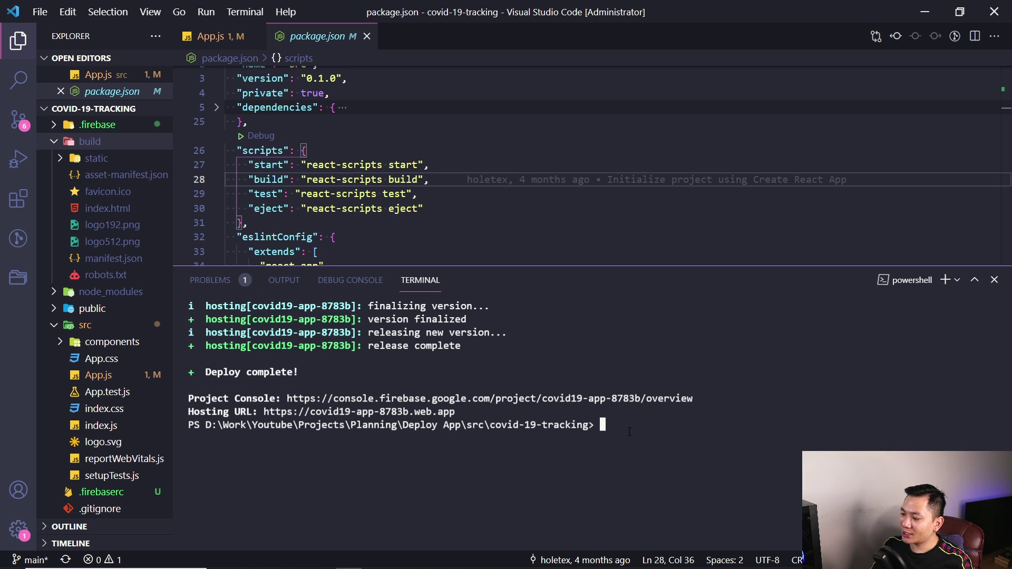
{"action": "type", "text": "np"}
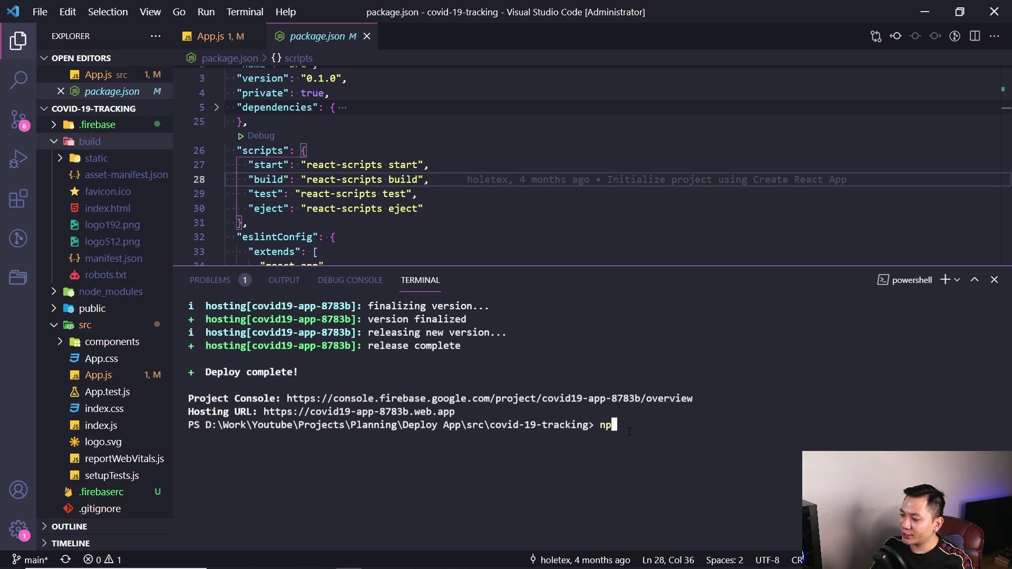
{"action": "type", "text": "m insta"}
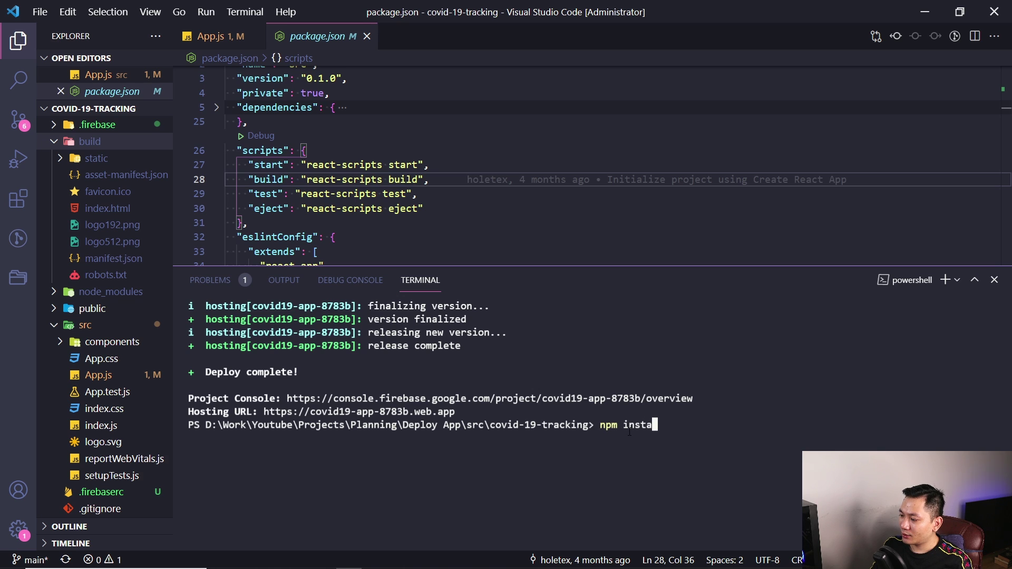
{"action": "type", "text": "ll gh-pages"}
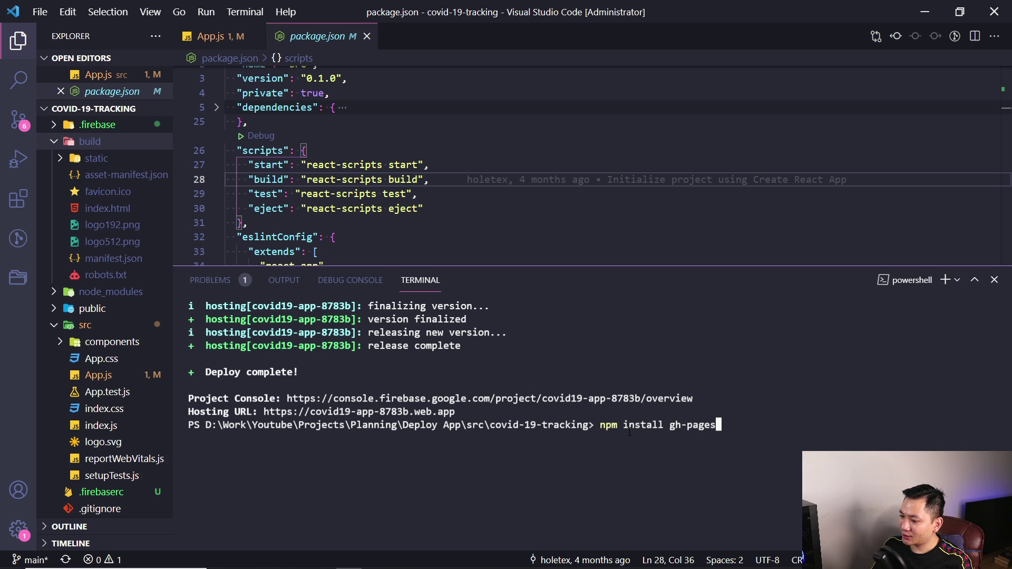
{"action": "key", "text": "Return"}
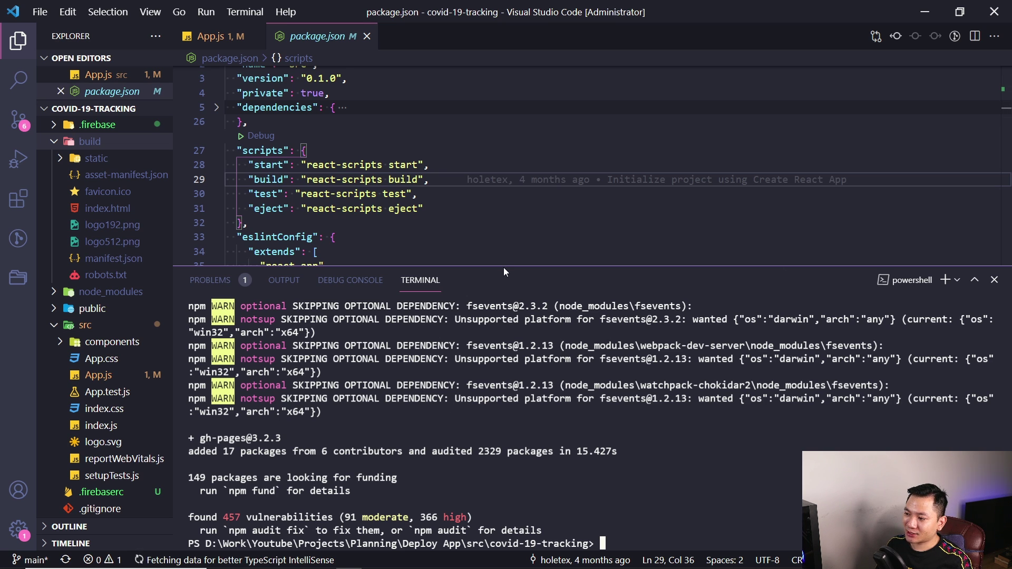
Shrink the terminal and bring package.json into view in the editor
{"action": "left_click_drag", "start_coordinate": [504, 268], "coordinate": [478, 385]}
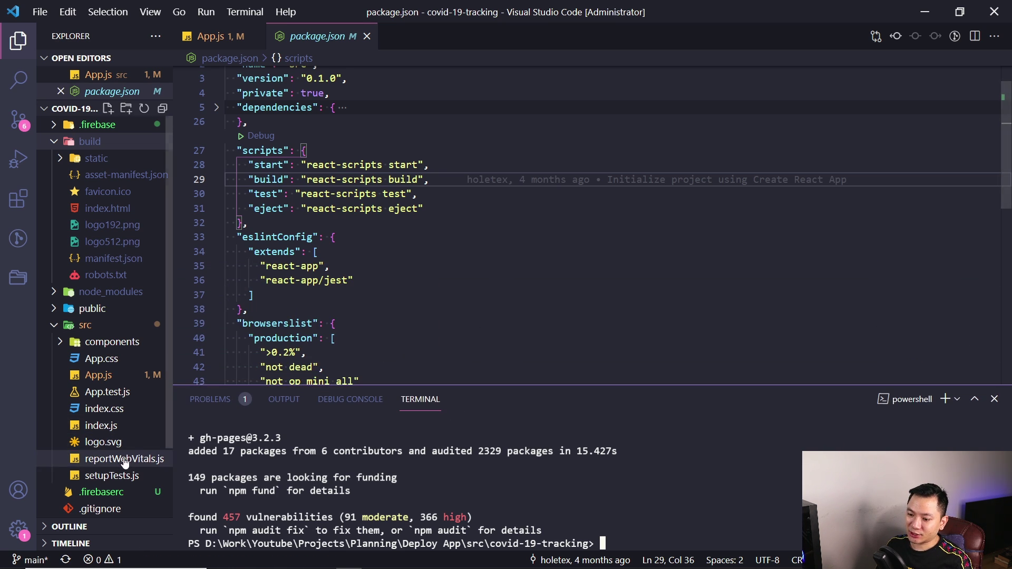
{"action": "scroll", "coordinate": [100, 459], "scroll_direction": "down", "scroll_amount": 3}
{"action": "left_click", "coordinate": [97, 481]}
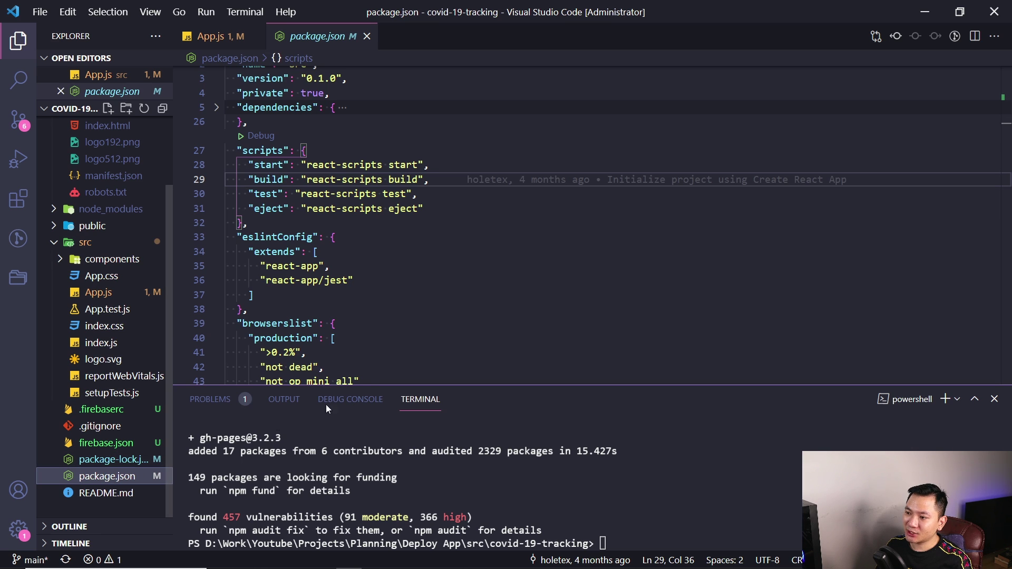
{"action": "scroll", "coordinate": [326, 238], "scroll_direction": "up", "scroll_amount": 2}
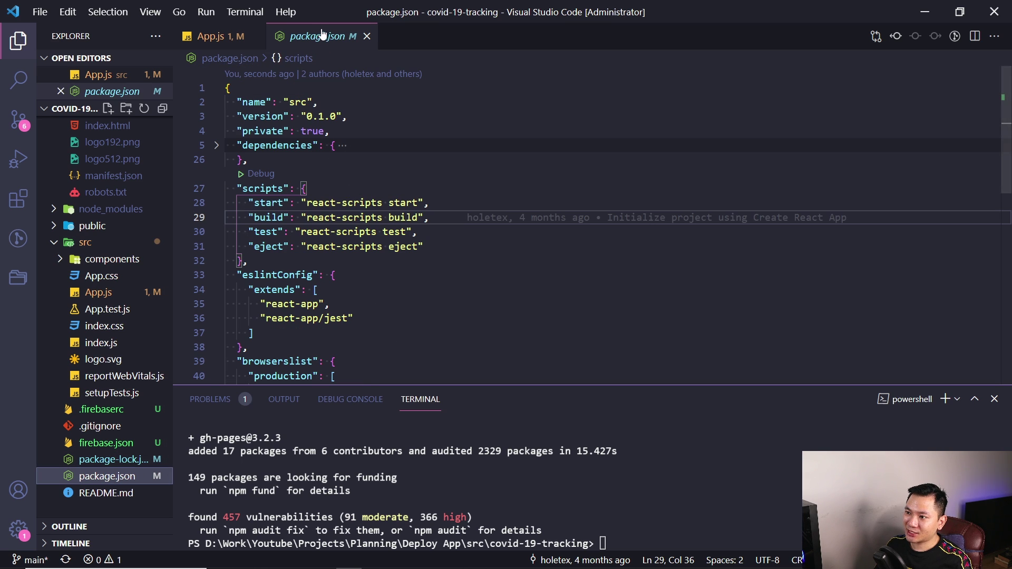
{"action": "scroll", "coordinate": [138, 221], "scroll_direction": "up", "scroll_amount": 2}
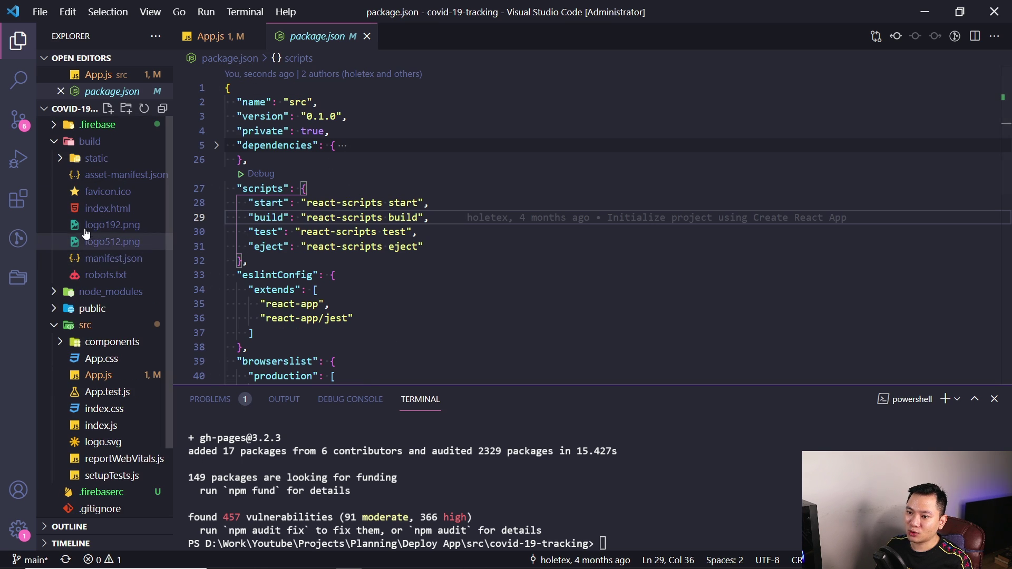
{"action": "scroll", "coordinate": [435, 244], "scroll_direction": "down", "scroll_amount": 2}
{"action": "scroll", "coordinate": [435, 244], "scroll_direction": "down", "scroll_amount": 3}
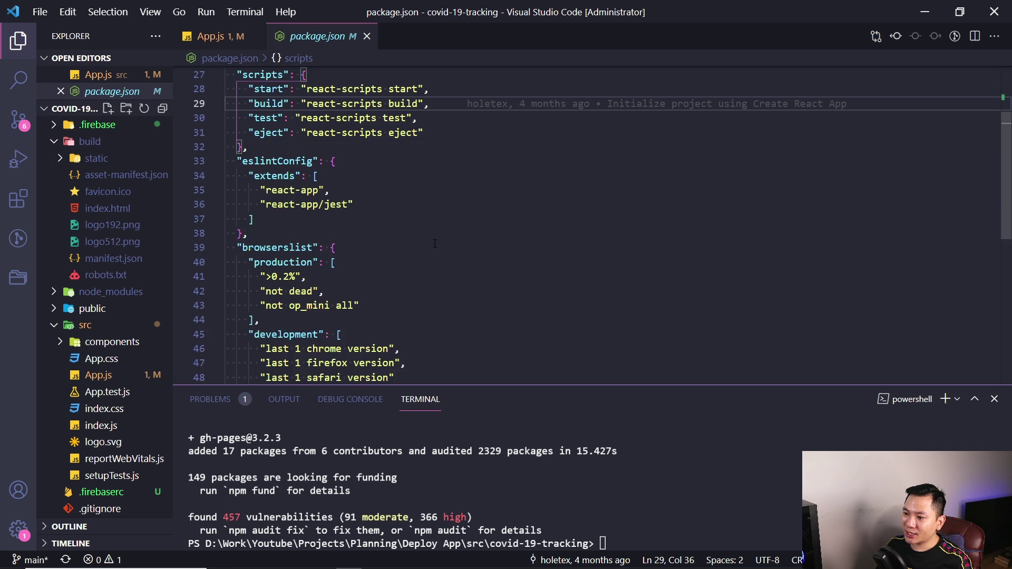
{"action": "scroll", "coordinate": [435, 245], "scroll_direction": "up", "scroll_amount": 5}
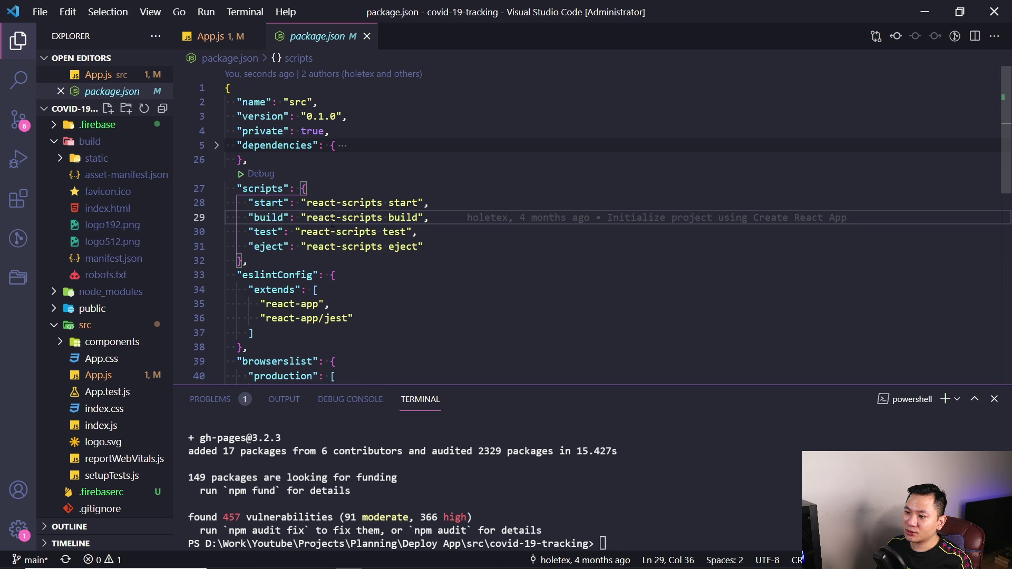
{"action": "scroll", "coordinate": [236, 257], "scroll_direction": "down", "scroll_amount": 5}
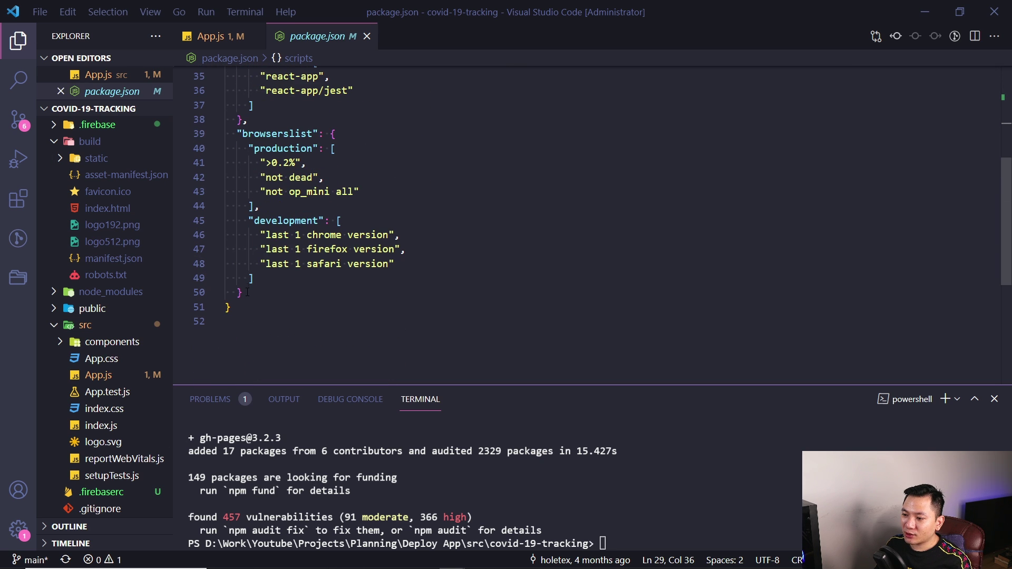
{"action": "left_click", "coordinate": [247, 292]}
{"action": "type", "text": ","}
{"action": "key", "text": "Return"}
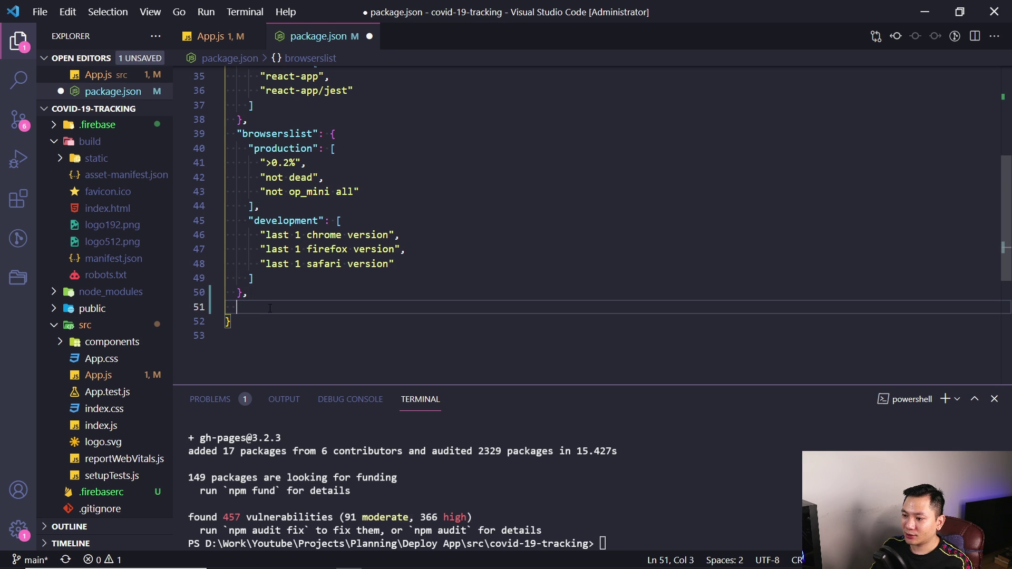
{"action": "type", "text": "http://{username}.github.io/{repo-name}"}
{"action": "key", "text": "Home"}
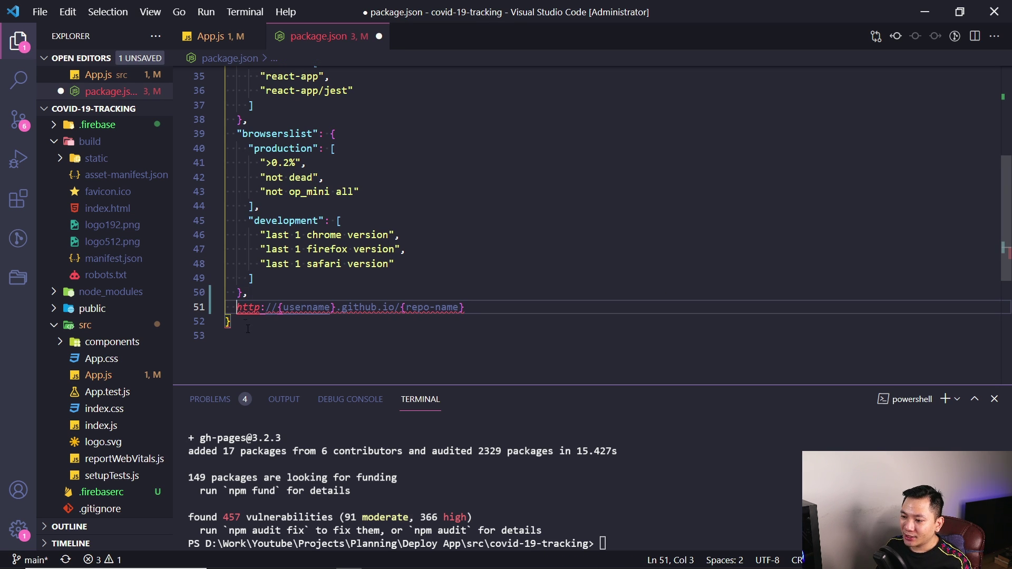
{"action": "type", "text": "\"\":"}
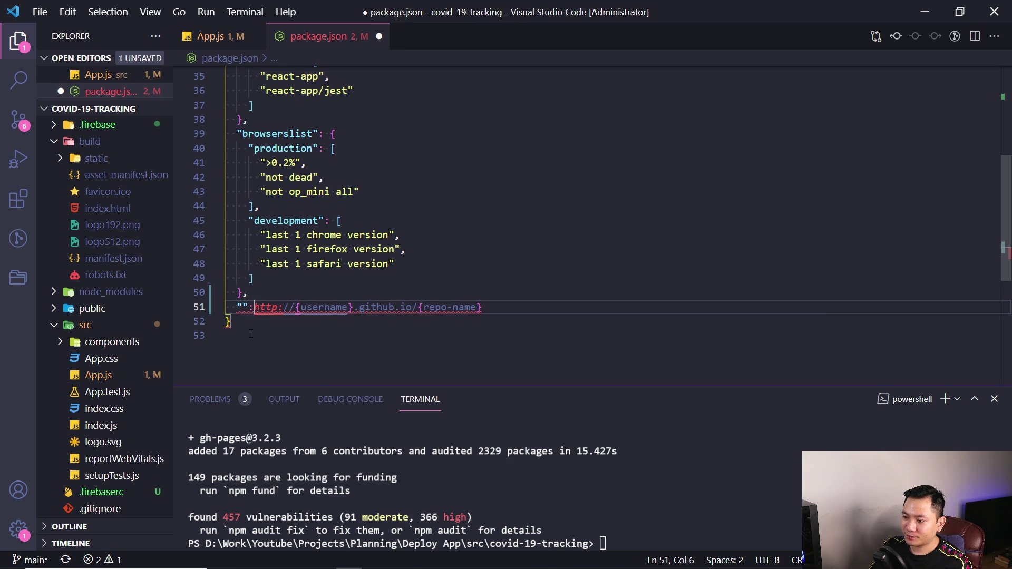
{"action": "key", "text": "Left"}
{"action": "key", "text": "Left"}
{"action": "key", "text": "Left"}
{"action": "type", "text": "home"}
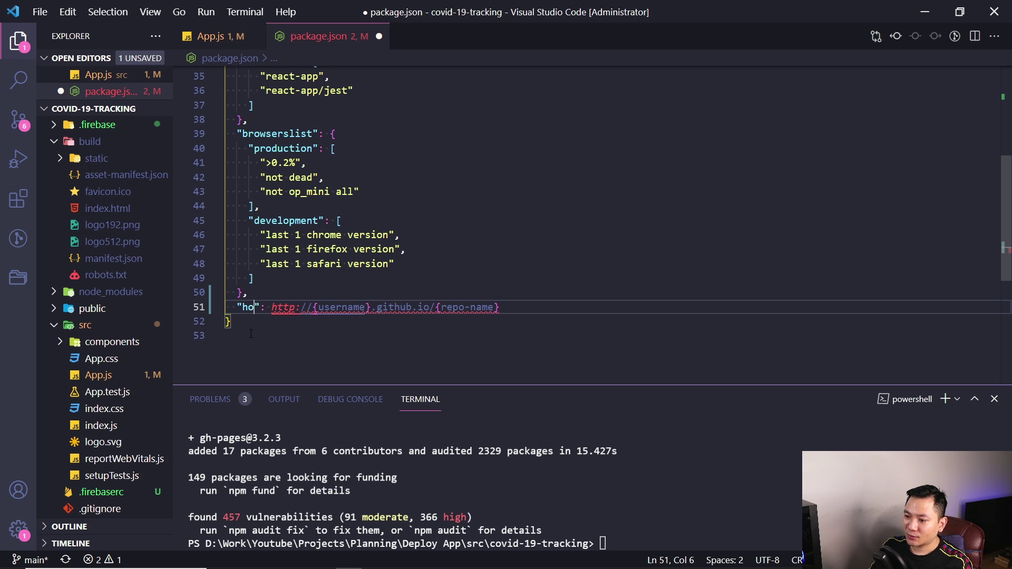
{"action": "type", "text": "page"}
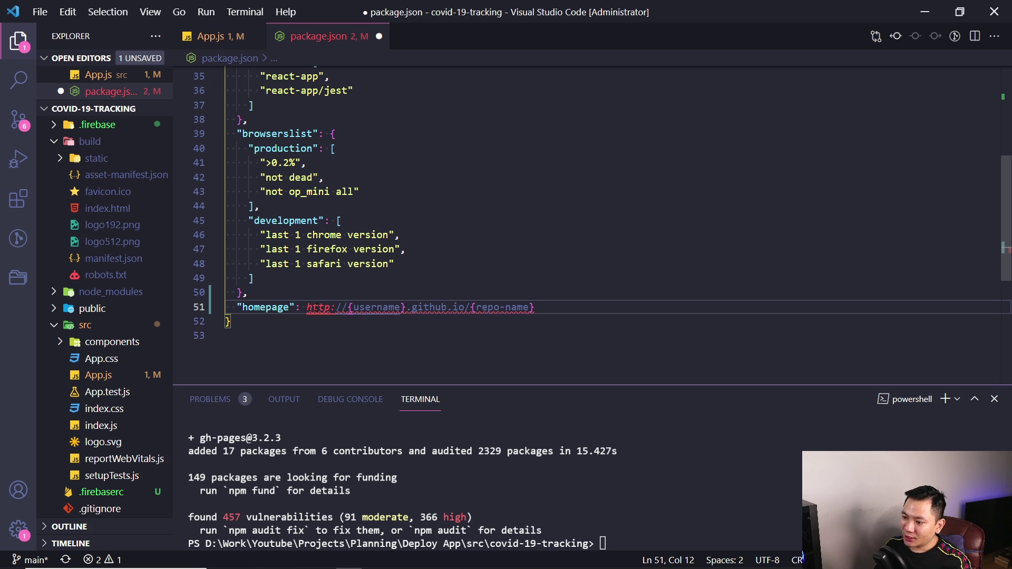
Select the {username} and {repo-name} placeholders in the homepage URL
{"action": "double_click", "coordinate": [383, 308]}
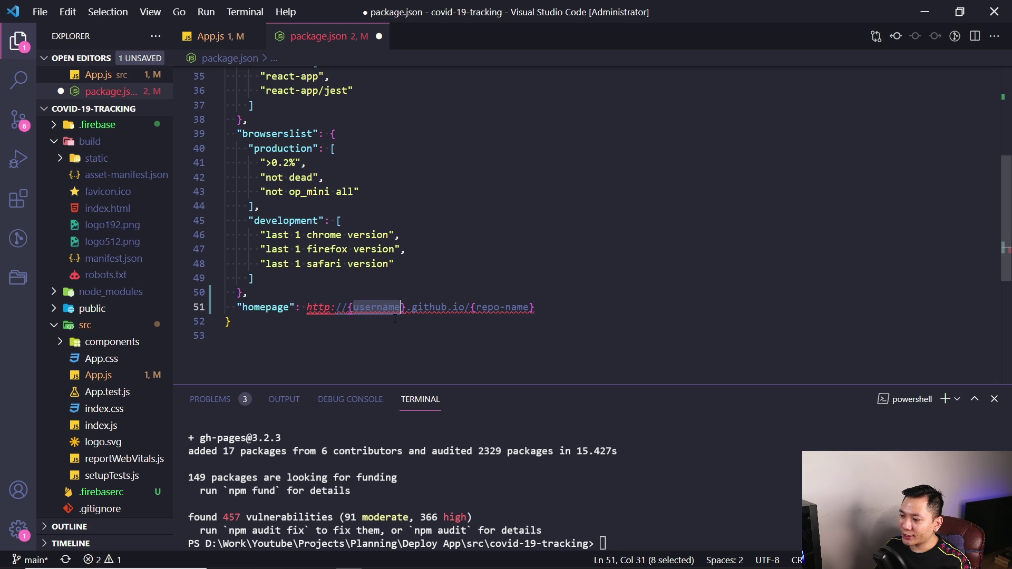
{"action": "left_click_drag", "start_coordinate": [476, 307], "coordinate": [530, 308]}
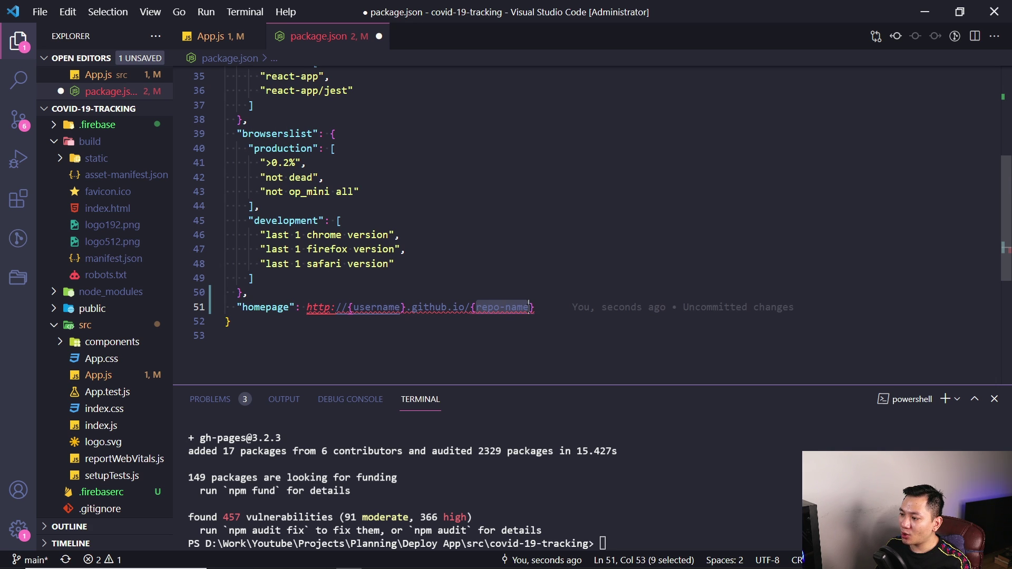
{"action": "left_click", "coordinate": [519, 292]}
{"action": "left_click", "coordinate": [548, 307]}
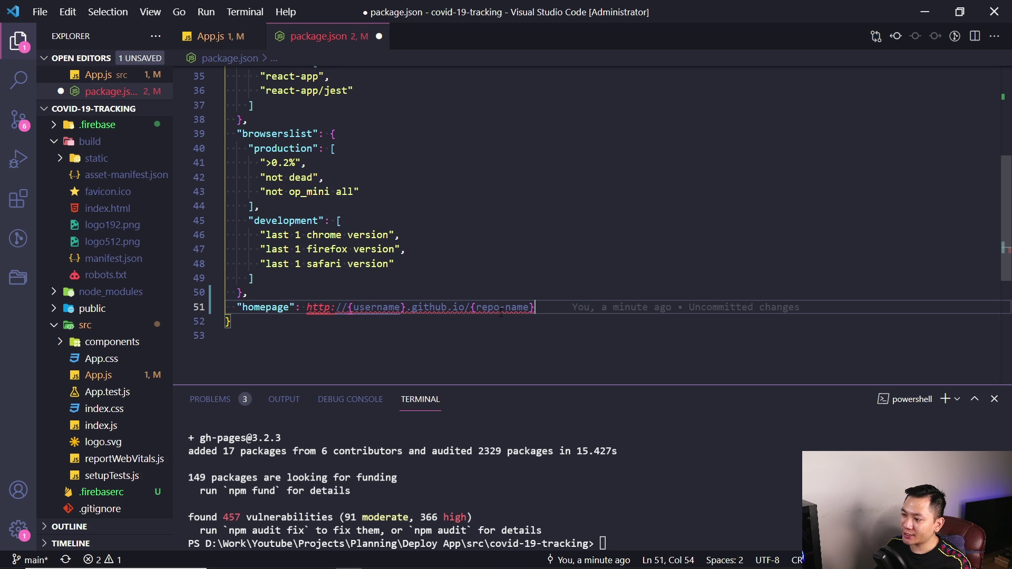
{"action": "left_click", "coordinate": [454, 560]}
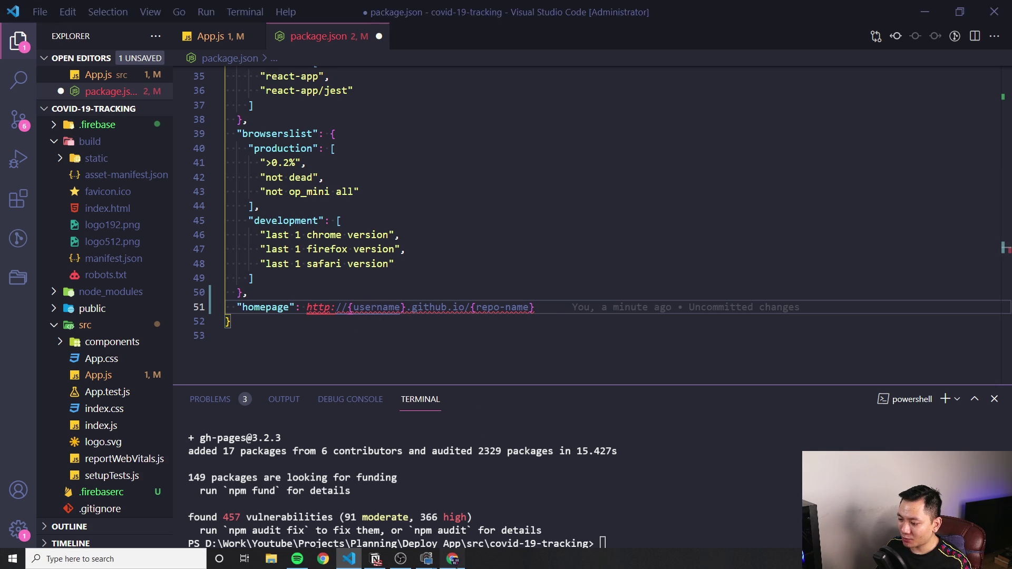
Replace the {username} placeholder in the homepage URL with the copied GitHub account name
{"action": "double_click", "coordinate": [223, 203]}
{"action": "key", "text": "ctrl+c"}
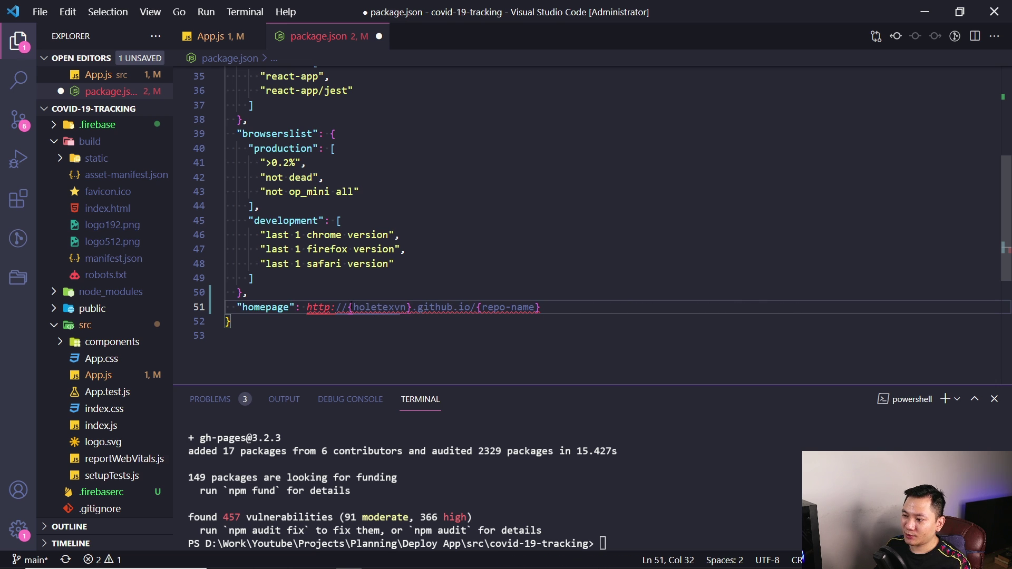
{"action": "left_click_drag", "start_coordinate": [349, 307], "coordinate": [411, 308]}
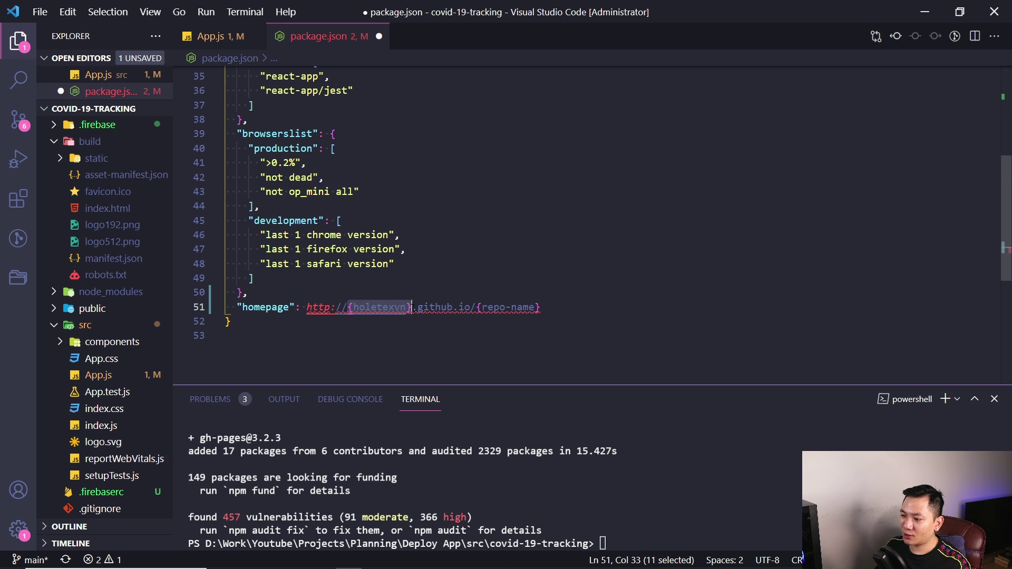
{"action": "key", "text": "ctrl+v"}
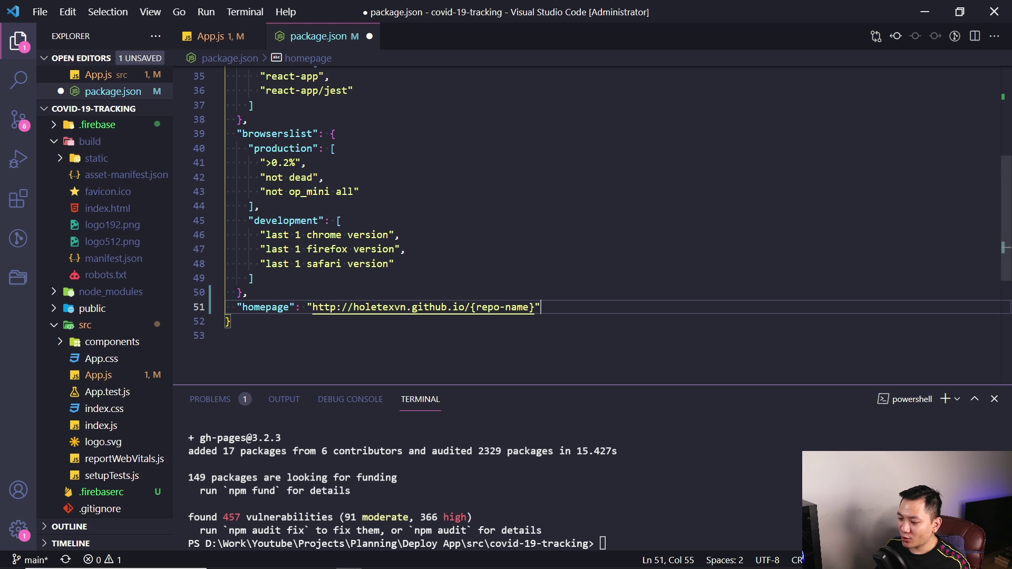
Copy the covid-19-tracking repository name from the GitHub page for the homepage URL
{"action": "left_click", "coordinate": [446, 563]}
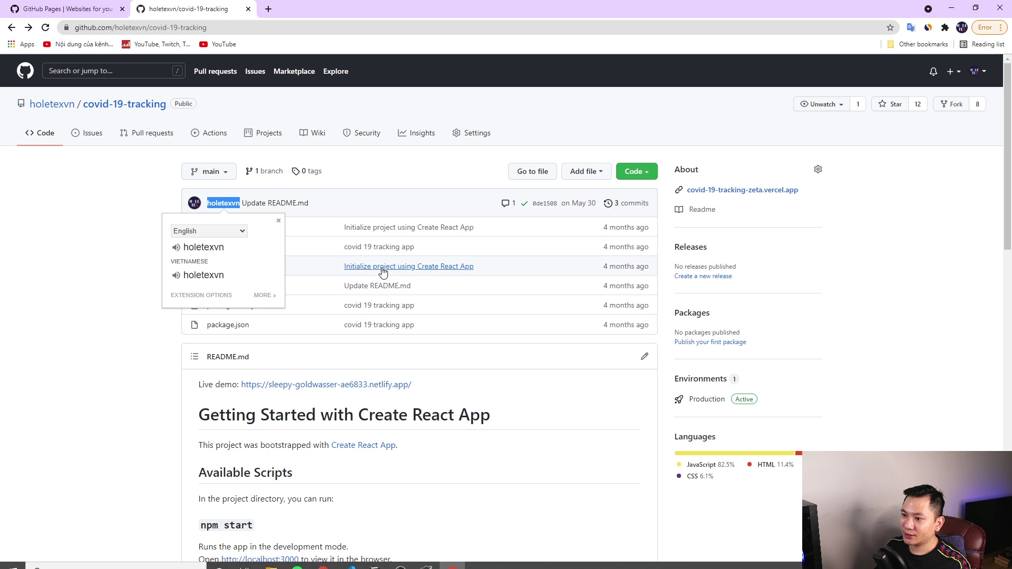
{"action": "left_click", "coordinate": [84, 288]}
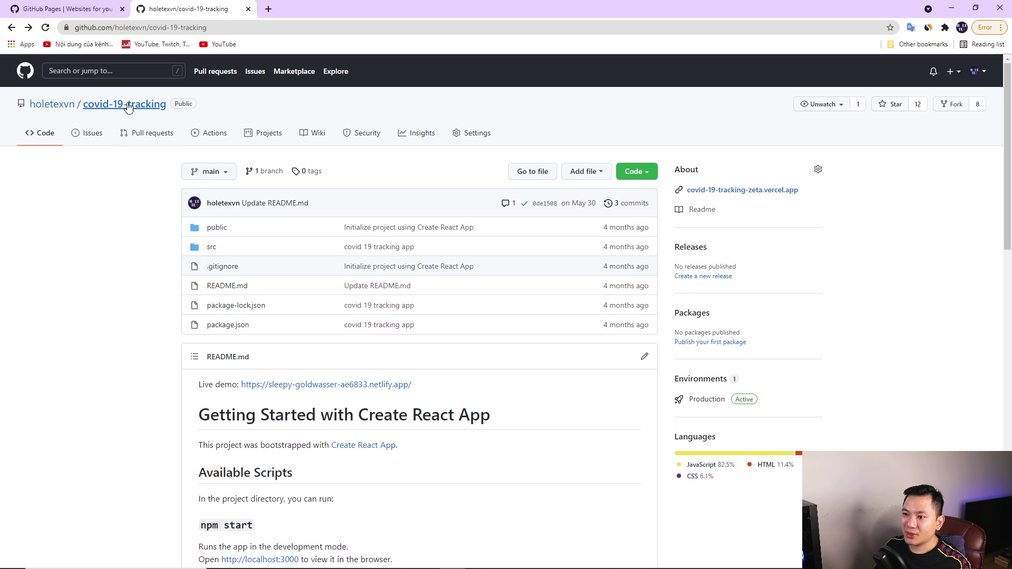
{"action": "left_click_drag", "start_coordinate": [29, 104], "coordinate": [168, 105]}
{"action": "left_click", "coordinate": [108, 113]}
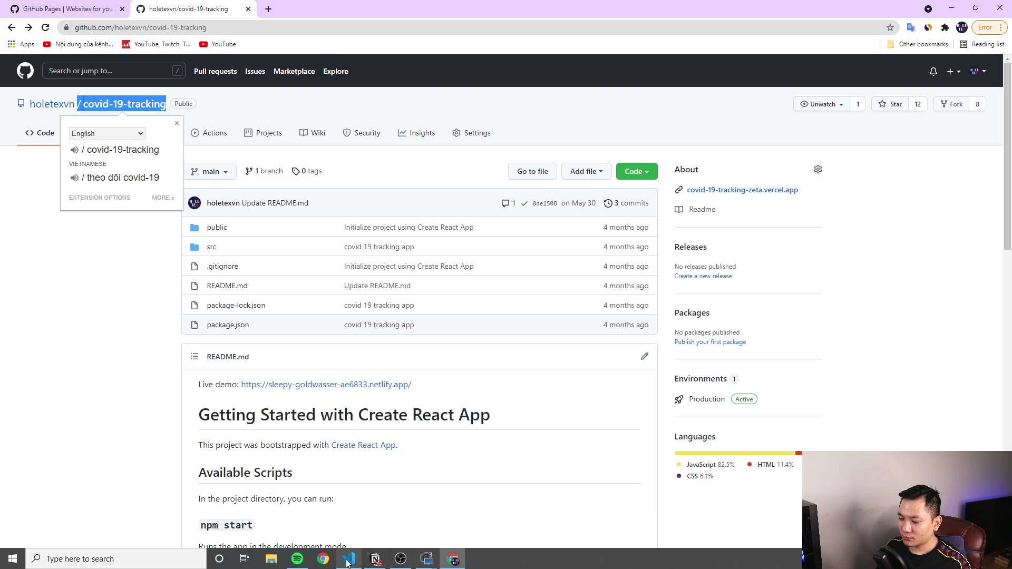
{"action": "left_click", "coordinate": [348, 559]}
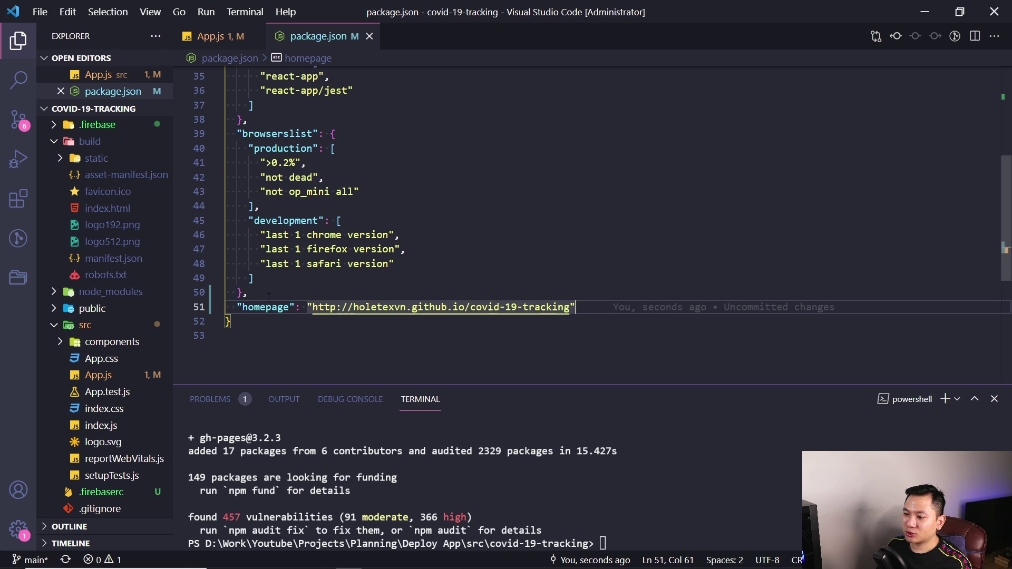
Add scripts "predeploy": "npm run build" and "deploy": "gh-pages -d build", then save package.json
{"action": "scroll", "coordinate": [297, 274], "scroll_direction": "up", "scroll_amount": 6}
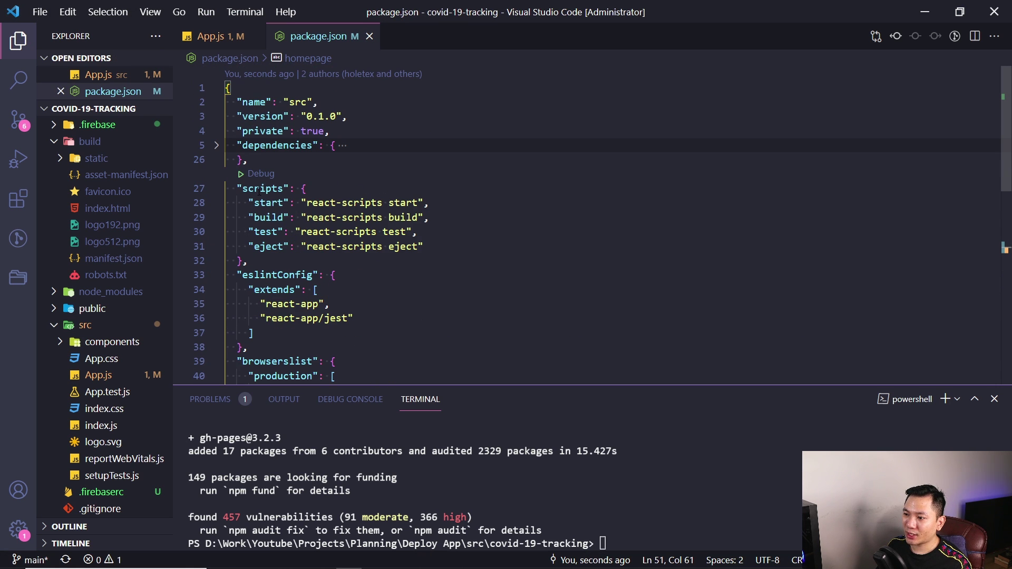
{"action": "double_click", "coordinate": [259, 189]}
{"action": "left_click", "coordinate": [518, 249]}
{"action": "type", "text": ","}
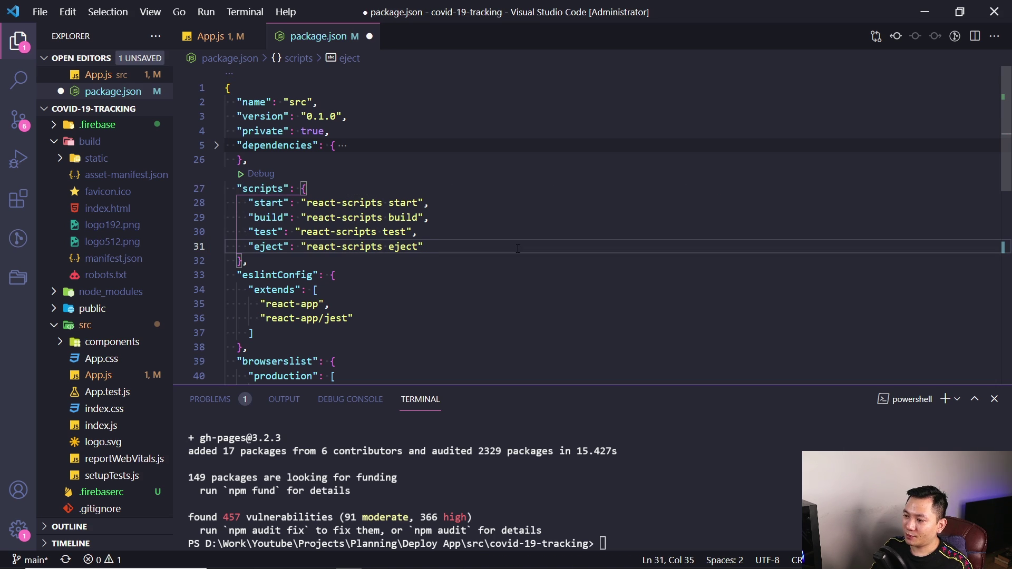
{"action": "key", "text": "Return"}
{"action": "type", "text": "\""}
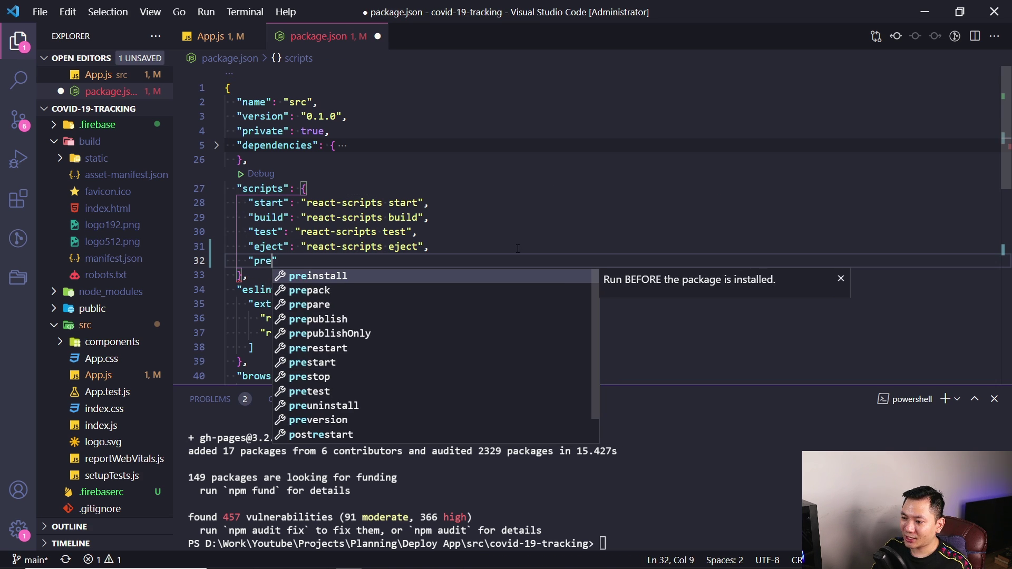
{"action": "type", "text": "predeploy\""}
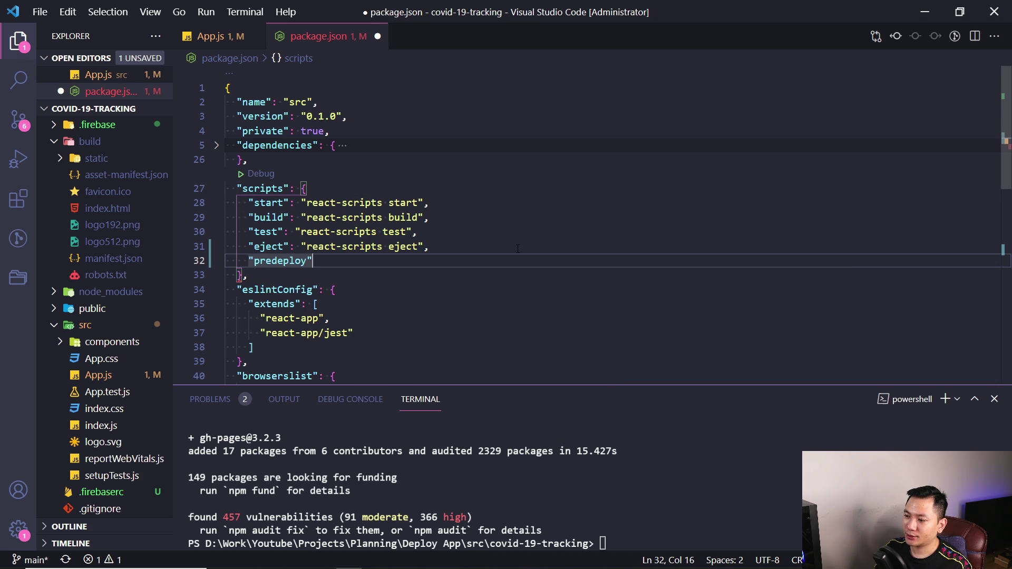
{"action": "type", "text": ": \"npm run build"}
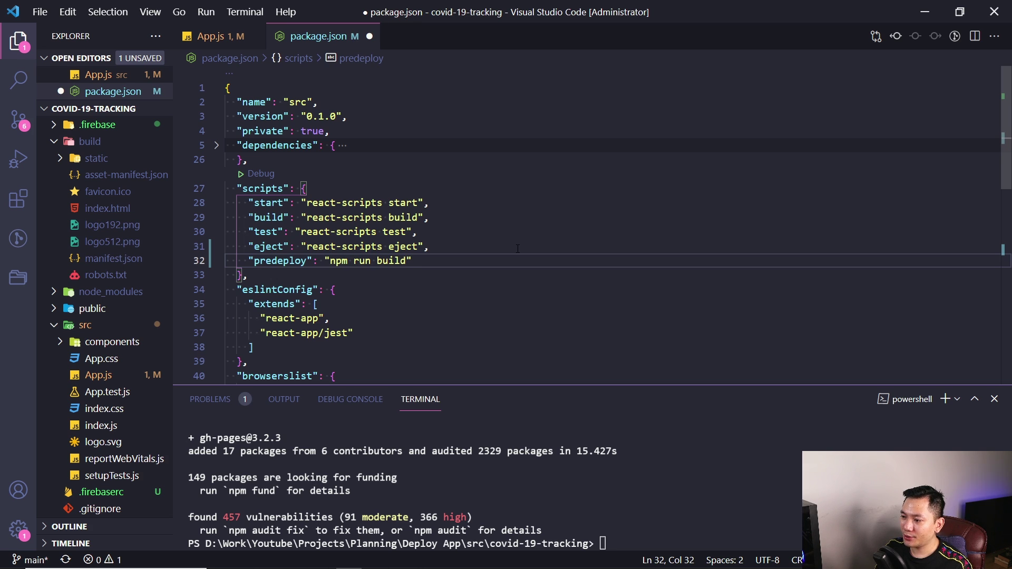
{"action": "type", "text": "\","}
{"action": "key", "text": "Return"}
{"action": "type", "text": "\""}
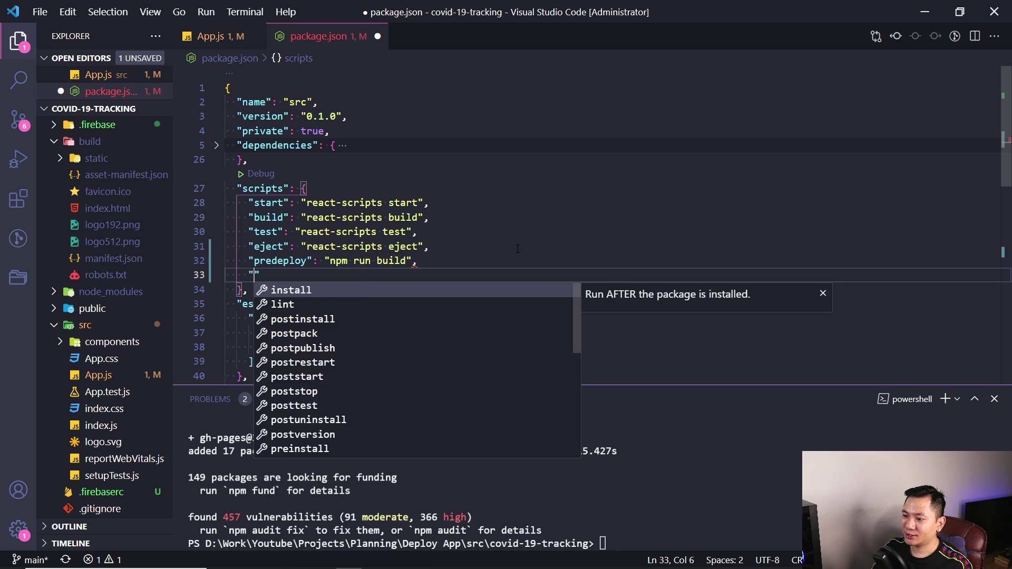
{"action": "type", "text": "deploy\": \"gh-p"}
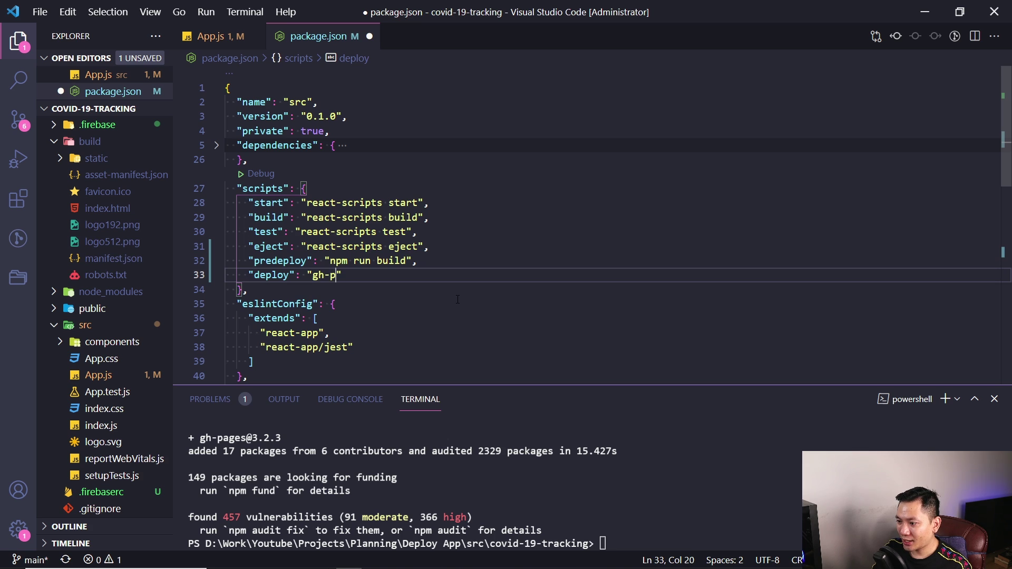
{"action": "type", "text": "ages -d build"}
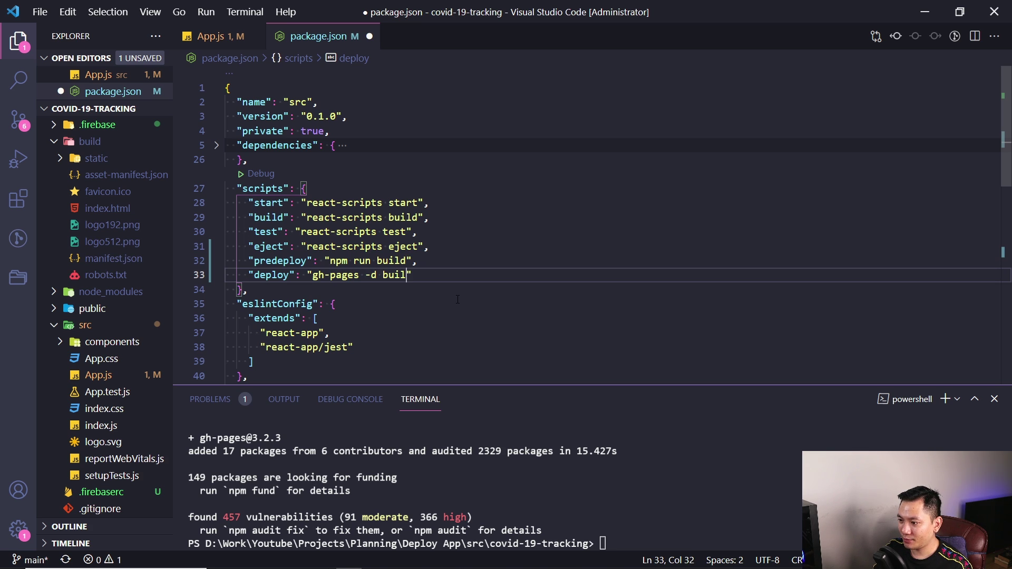
{"action": "key", "text": "ctrl+s"}
Highlight gh-pages in the deploy script and enlarge the terminal panel
{"action": "left_click_drag", "start_coordinate": [313, 275], "coordinate": [360, 275]}
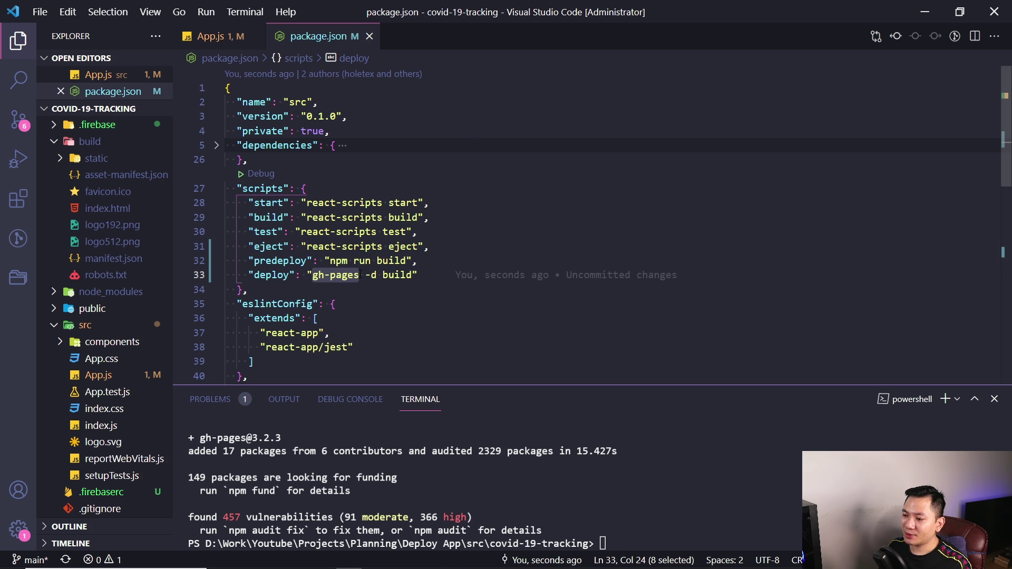
{"action": "left_click", "coordinate": [446, 275]}
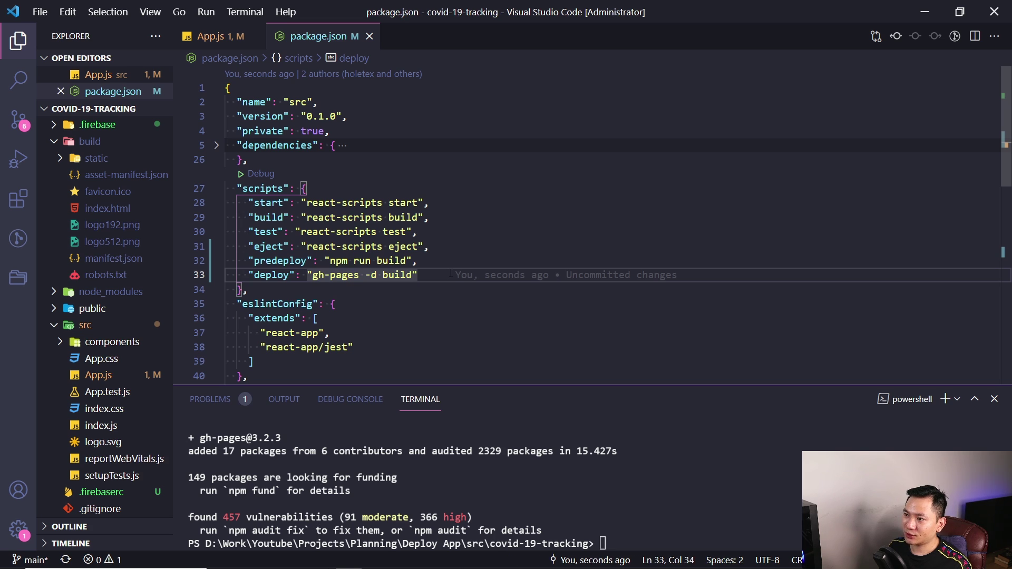
{"action": "left_click_drag", "start_coordinate": [656, 386], "coordinate": [657, 281]}
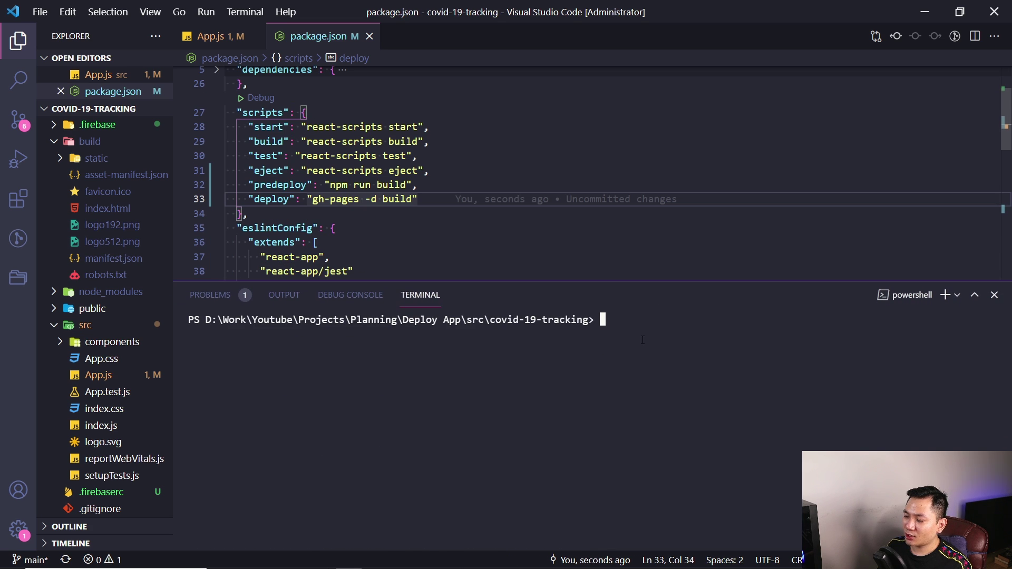
Run npm run deploy and confirm the predeploy build and gh-pages -d build end with Published
{"action": "type", "text": "npm run deploy"}
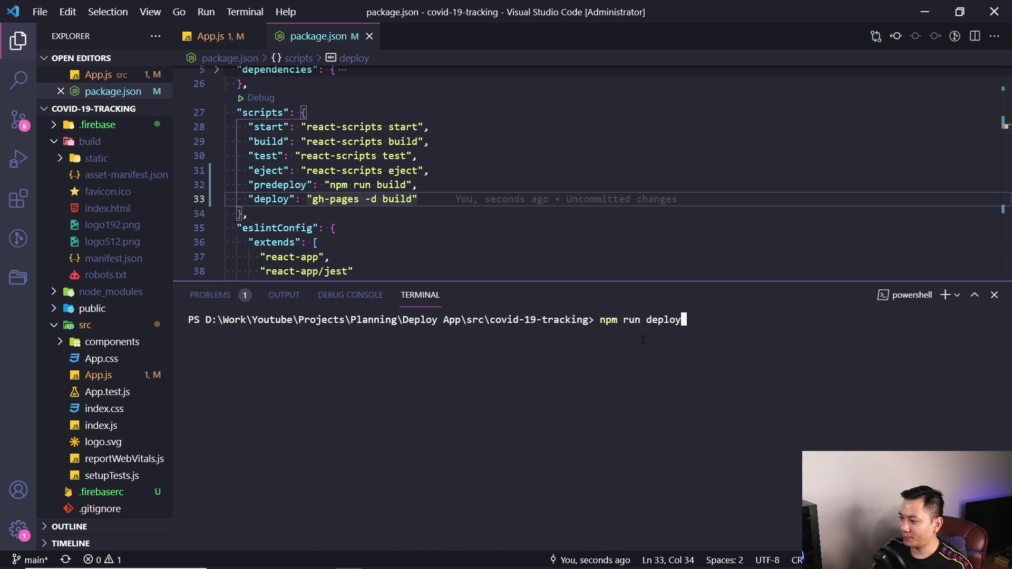
{"action": "key", "text": "Return"}
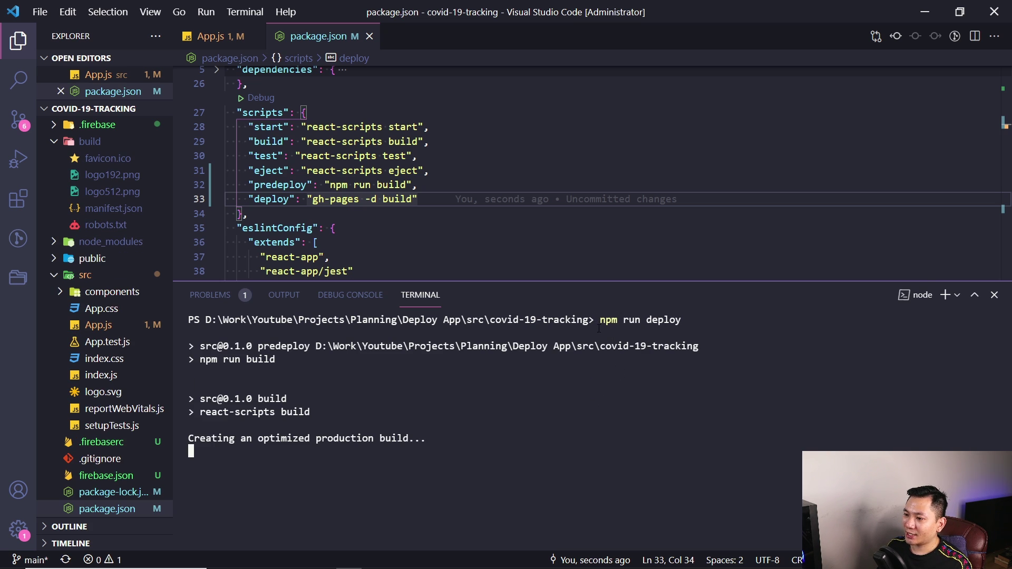
{"action": "left_click_drag", "start_coordinate": [248, 184], "coordinate": [413, 184]}
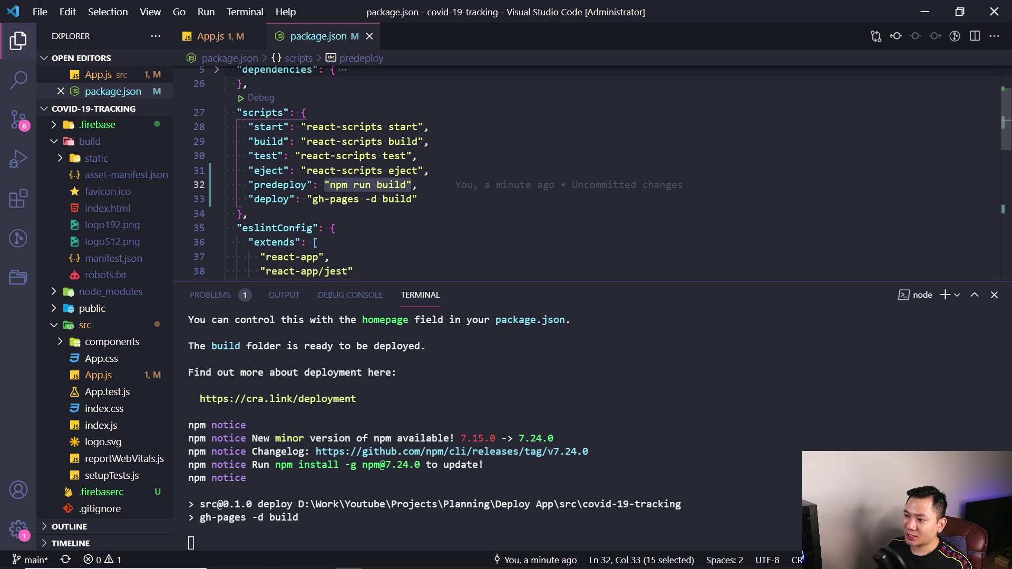
{"action": "left_click_drag", "start_coordinate": [313, 200], "coordinate": [413, 199]}
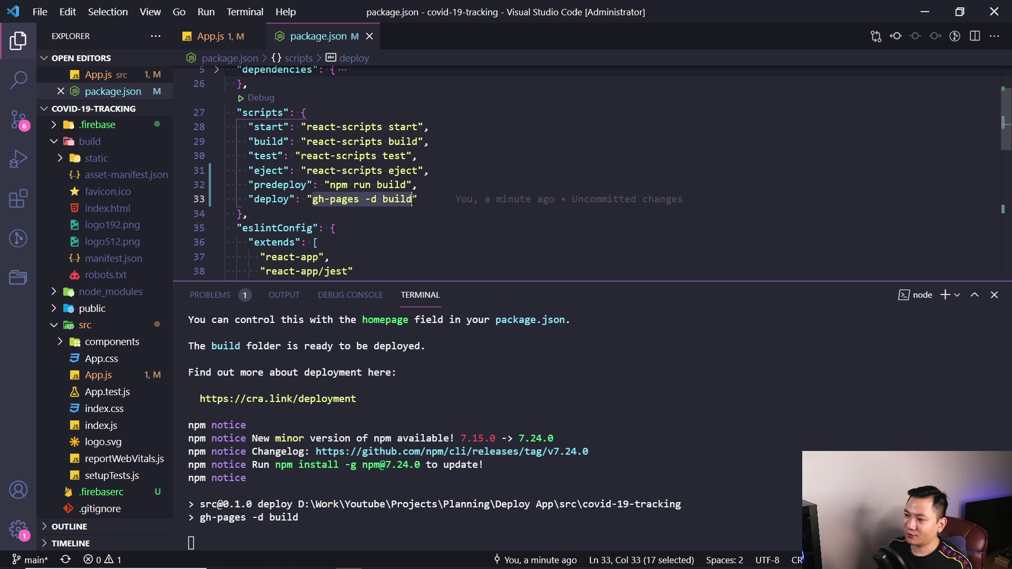
{"action": "left_click", "coordinate": [442, 198]}
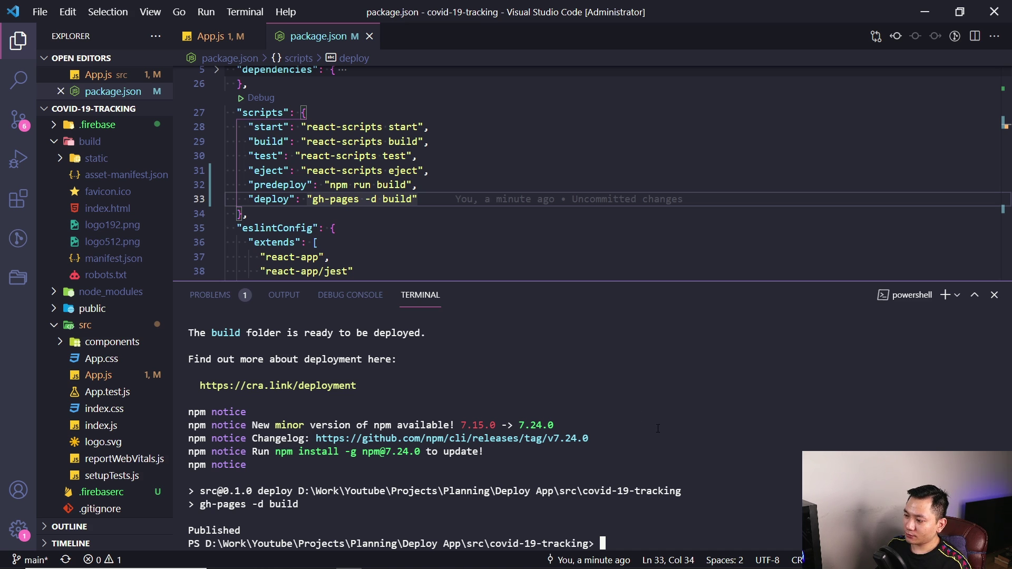
{"action": "left_click_drag", "start_coordinate": [244, 529], "coordinate": [190, 528]}
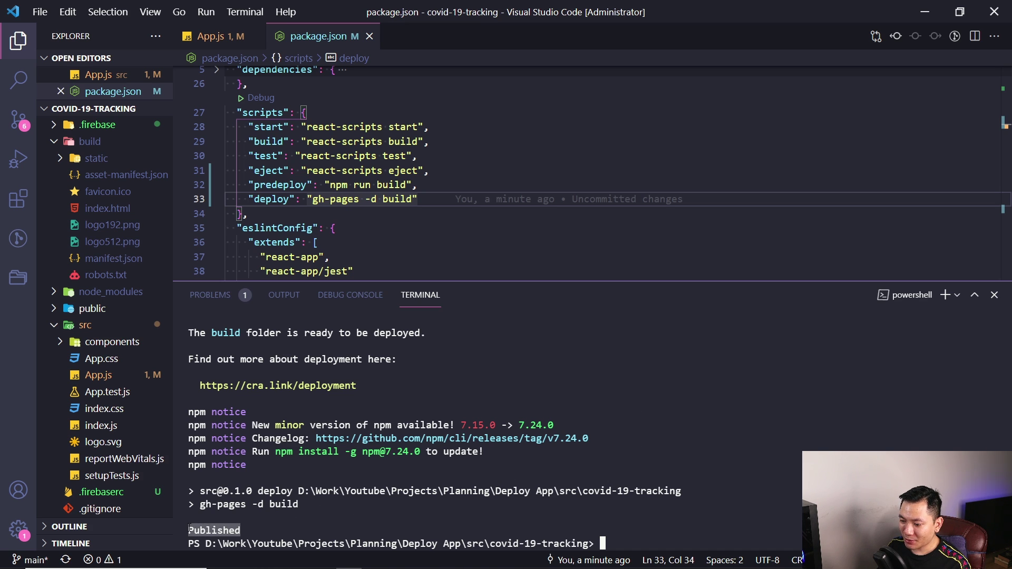
Shrink the terminal and copy the homepage URL from package.json for the browser
{"action": "left_click_drag", "start_coordinate": [295, 282], "coordinate": [295, 434]}
{"action": "left_click", "coordinate": [364, 290]}
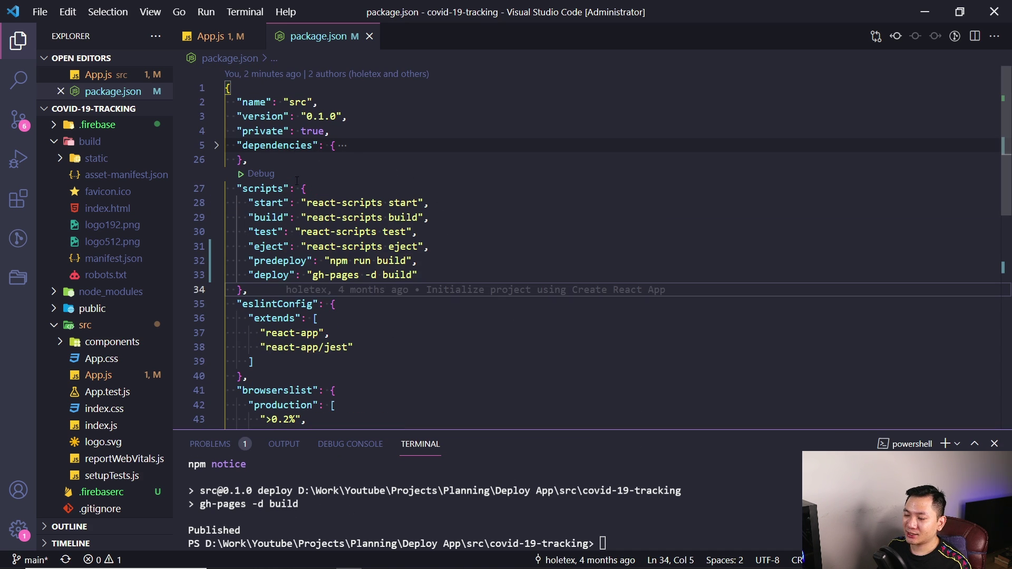
{"action": "scroll", "coordinate": [317, 211], "scroll_direction": "down", "scroll_amount": 9}
{"action": "left_click_drag", "start_coordinate": [313, 184], "coordinate": [571, 184]}
{"action": "key", "text": "ctrl+c"}
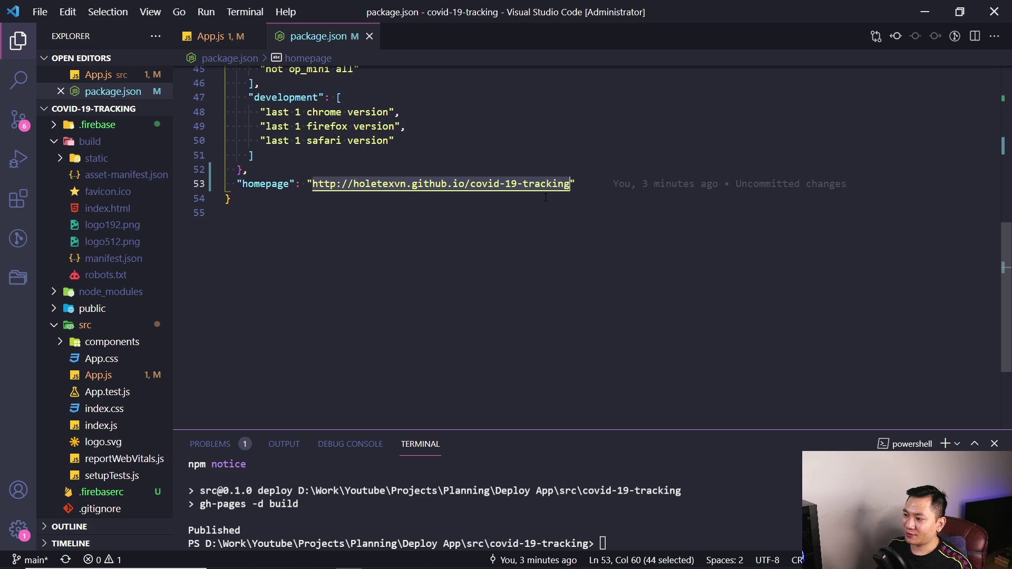
{"action": "left_click", "coordinate": [428, 559]}
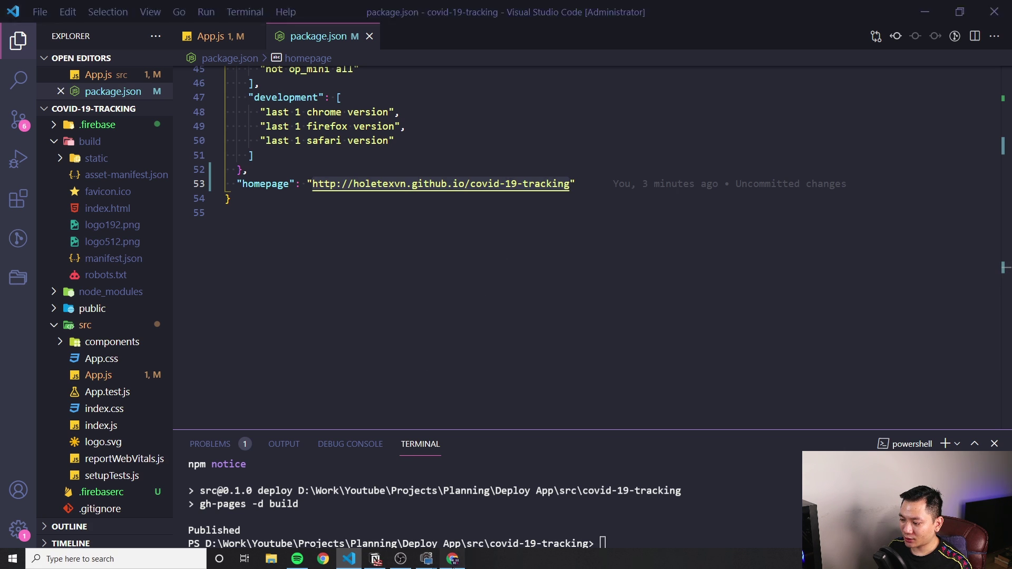
Load the copied github.io homepage URL in a new browser tab to view the deployed app
{"action": "key", "text": "ctrl+t"}
{"action": "key", "text": "ctrl+v"}
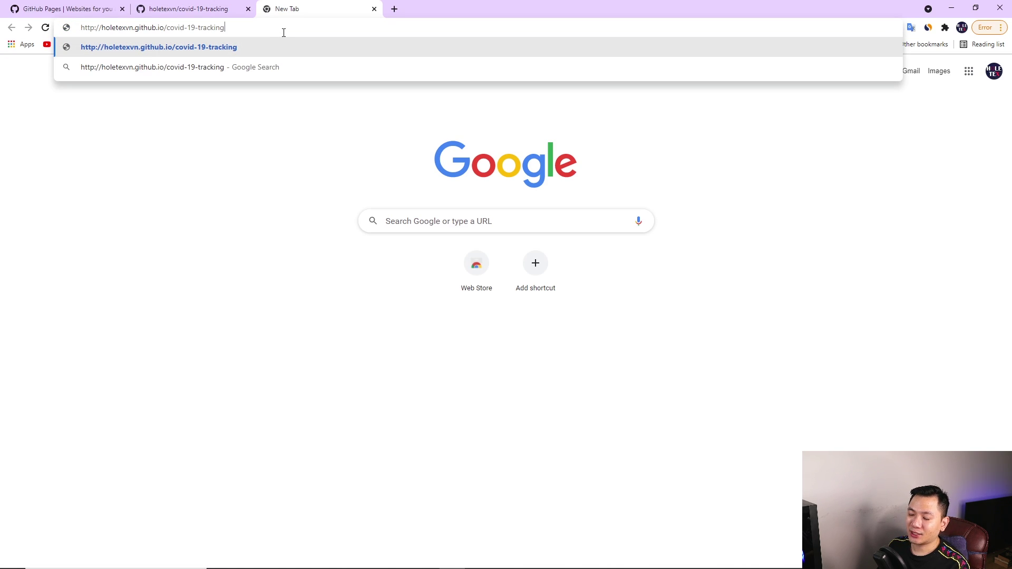
{"action": "key", "text": "Return"}
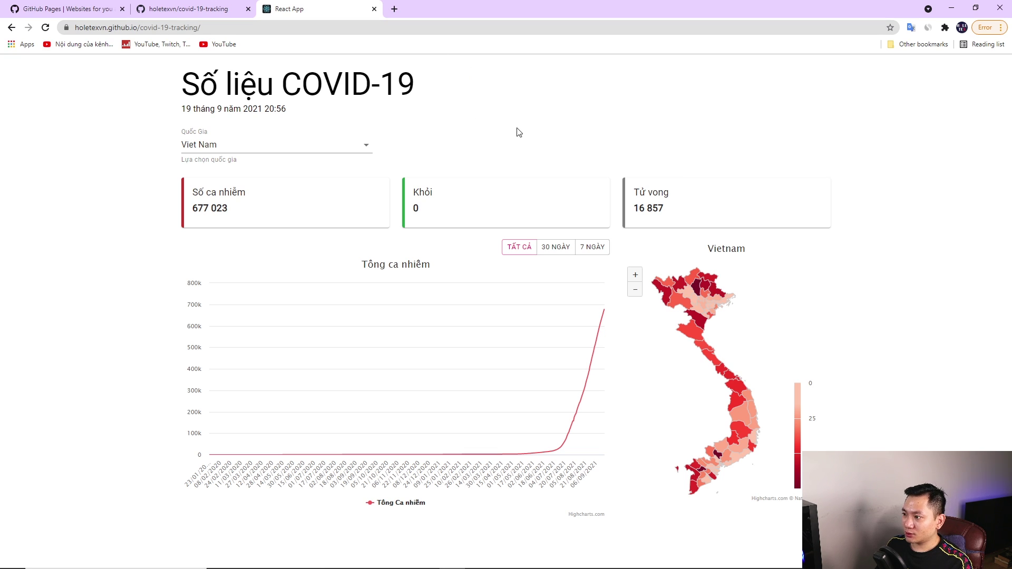
Open the DigitalOcean website in another new tab
{"action": "left_click", "coordinate": [394, 9]}
{"action": "type", "text": "ocean"}
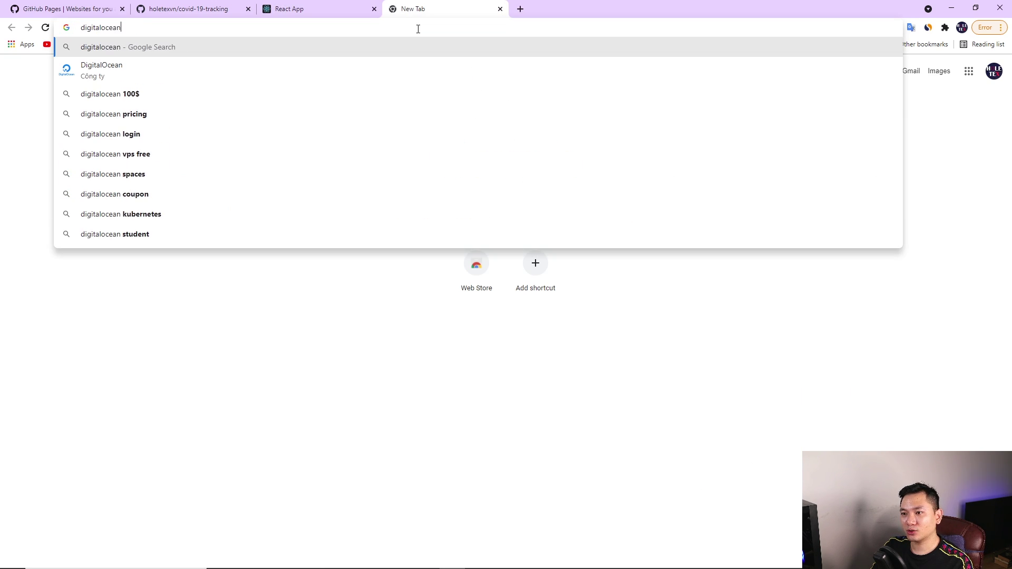
{"action": "key", "text": "Return"}
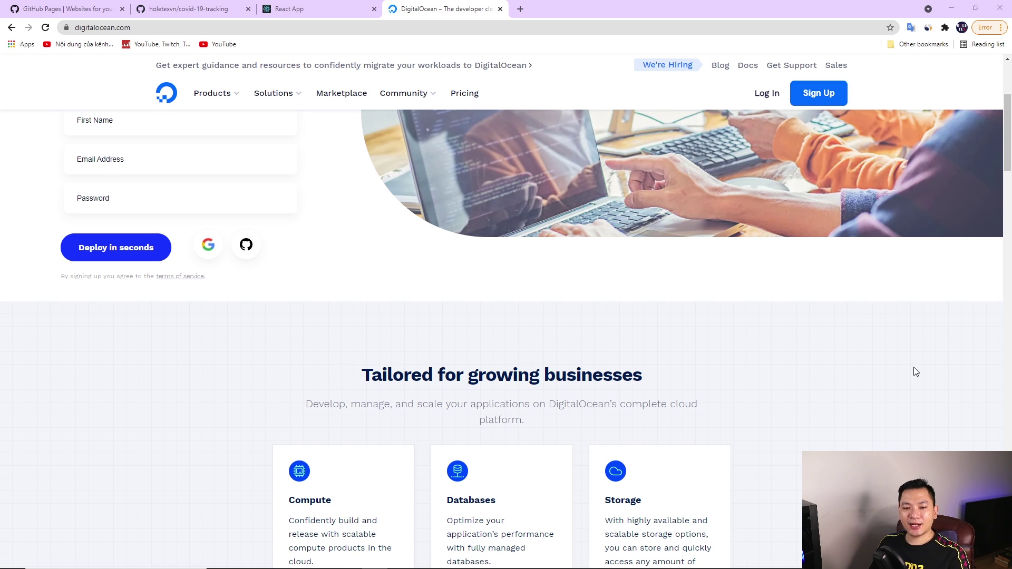
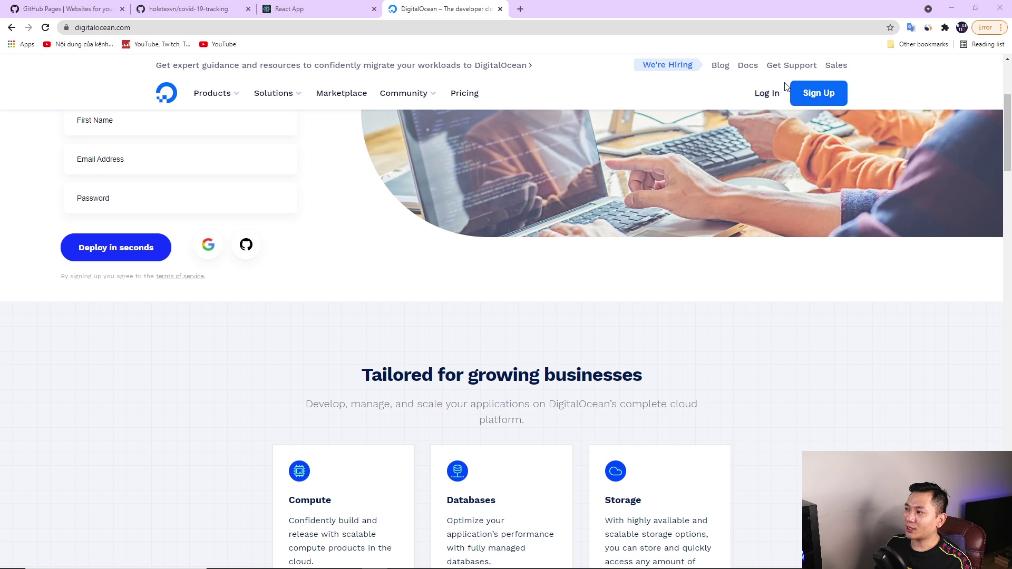
Log in to DigitalOcean and go to the Apps page in the cloud dashboard
{"action": "left_click", "coordinate": [767, 92]}
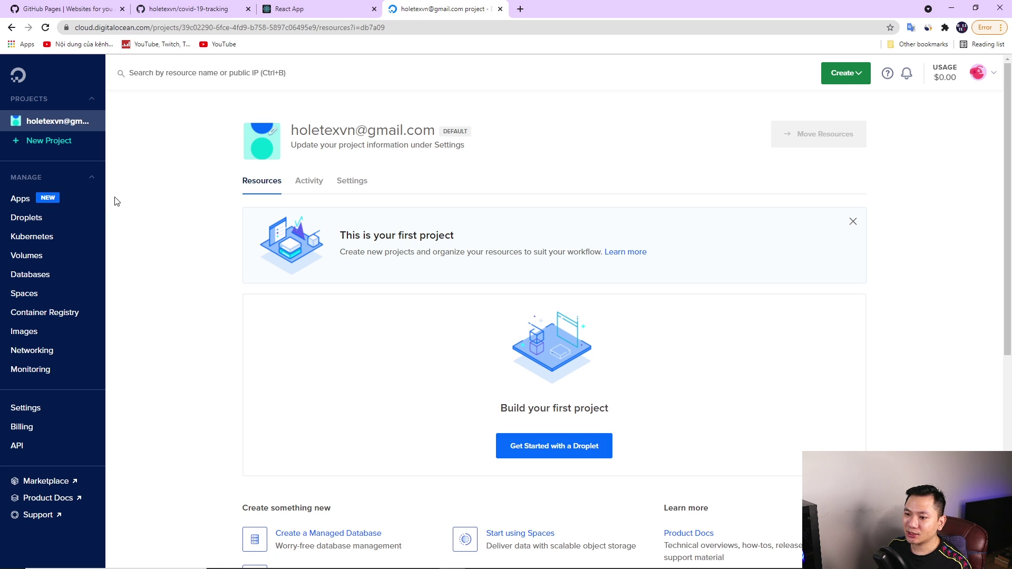
{"action": "left_click", "coordinate": [22, 199]}
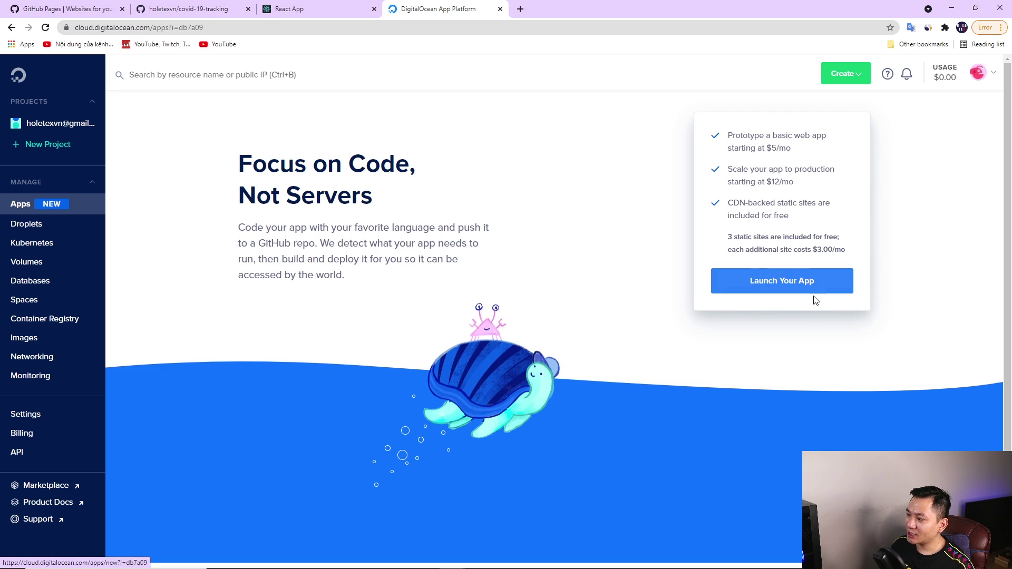
Start a new app sourced from the GitHub repository weather-app, branch main, with autodeploy
{"action": "left_click", "coordinate": [791, 285]}
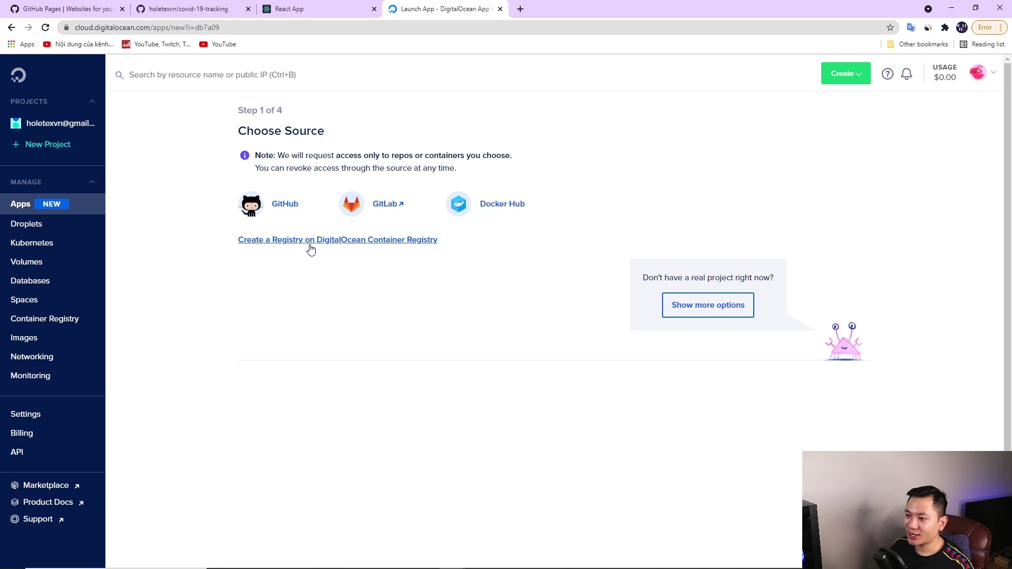
{"action": "left_click", "coordinate": [285, 209]}
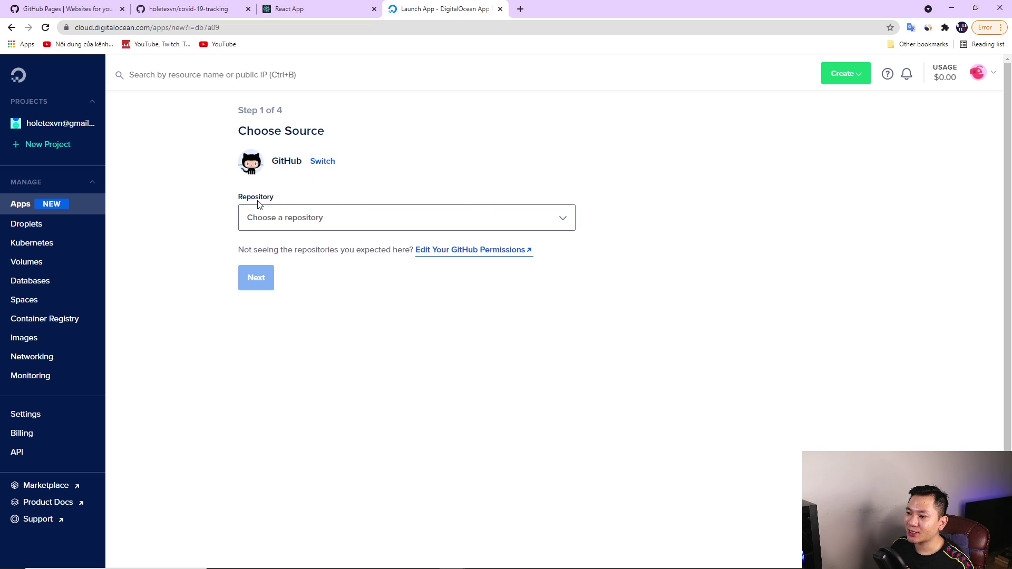
{"action": "left_click", "coordinate": [538, 223]}
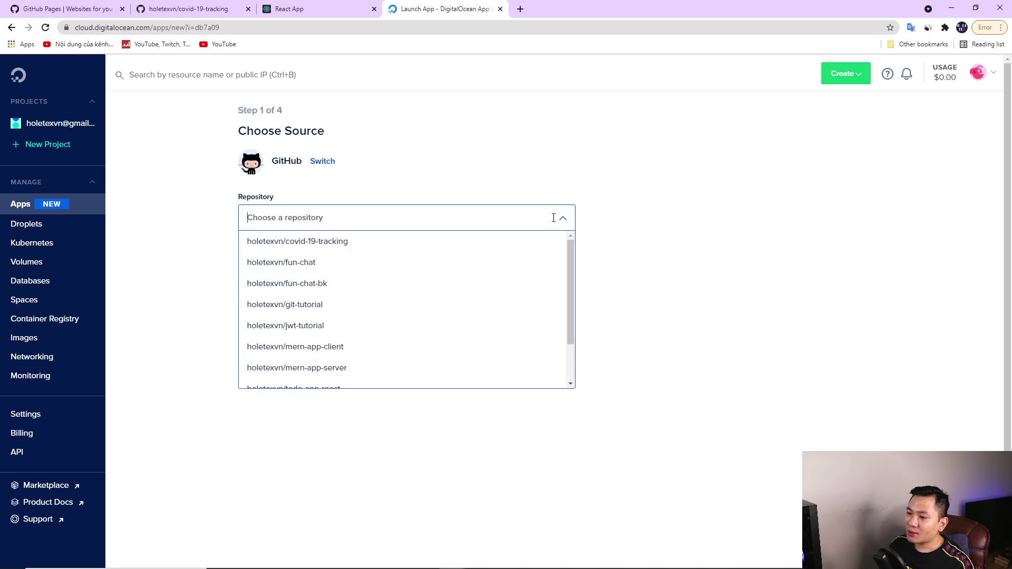
{"action": "left_click", "coordinate": [530, 216]}
{"action": "left_click", "coordinate": [530, 216]}
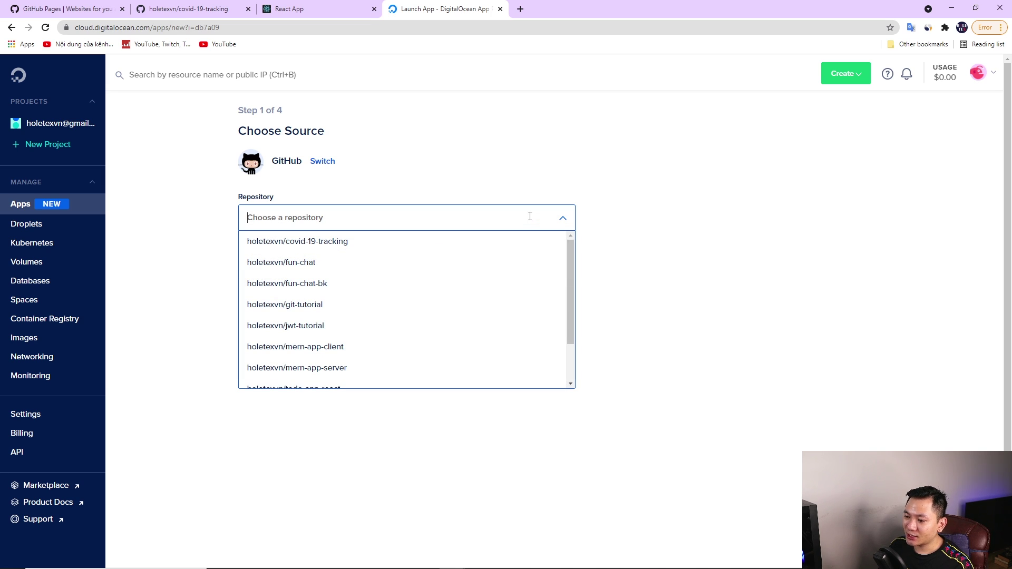
{"action": "type", "text": "we"}
{"action": "left_click", "coordinate": [474, 241]}
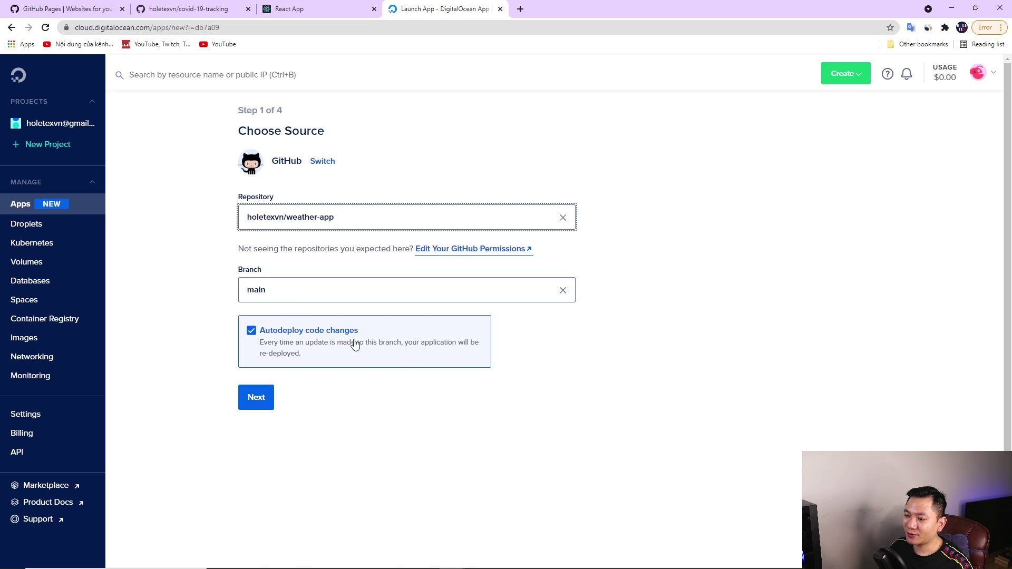
{"action": "left_click", "coordinate": [258, 398]}
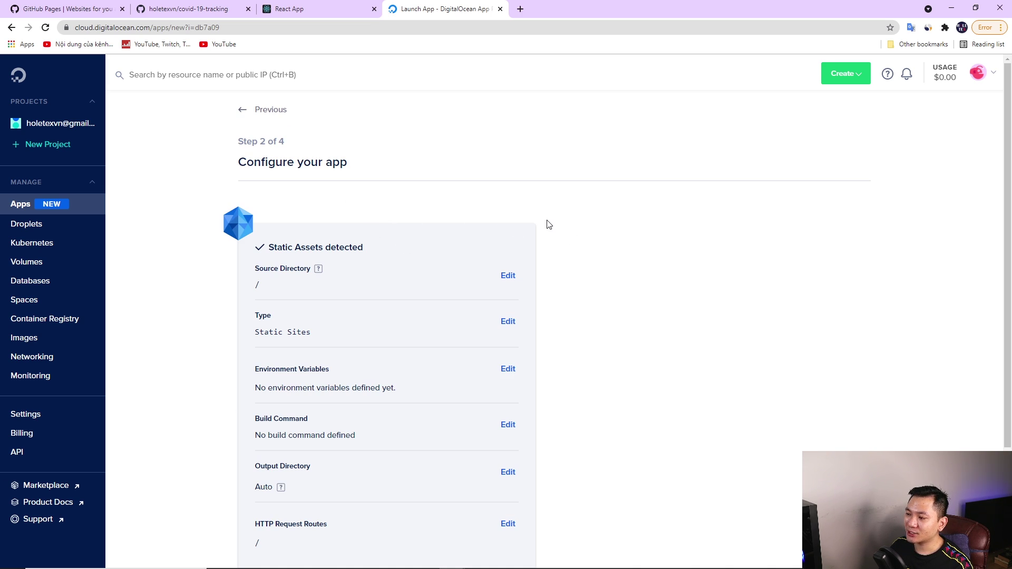
Accept the detected Static Site settings for the weather-app component
{"action": "scroll", "coordinate": [448, 211], "scroll_direction": "down", "scroll_amount": 2}
{"action": "scroll", "coordinate": [308, 144], "scroll_direction": "up", "scroll_amount": 2}
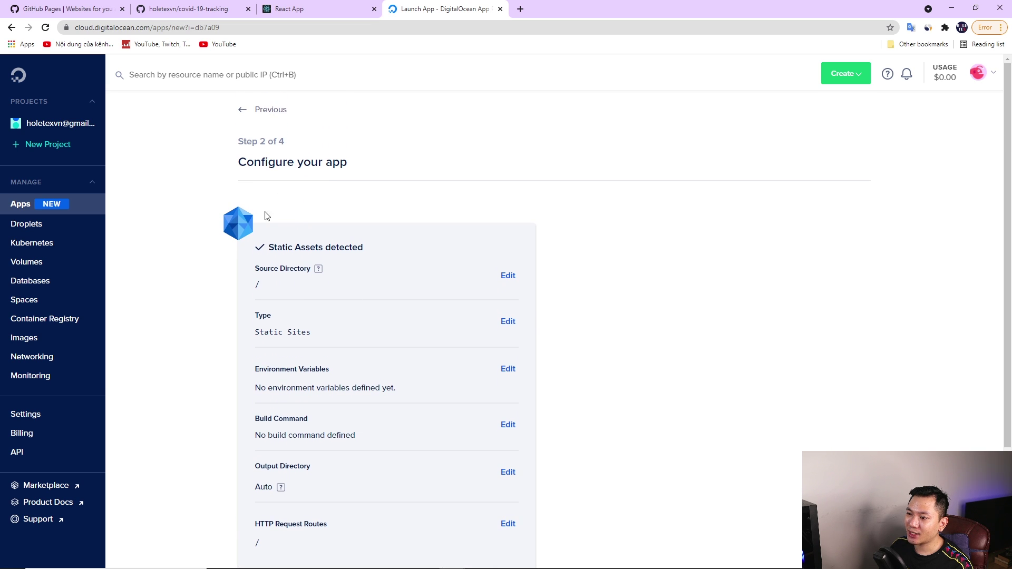
{"action": "left_click_drag", "start_coordinate": [269, 250], "coordinate": [364, 249]}
{"action": "left_click", "coordinate": [571, 269]}
{"action": "scroll", "coordinate": [558, 299], "scroll_direction": "down", "scroll_amount": 2}
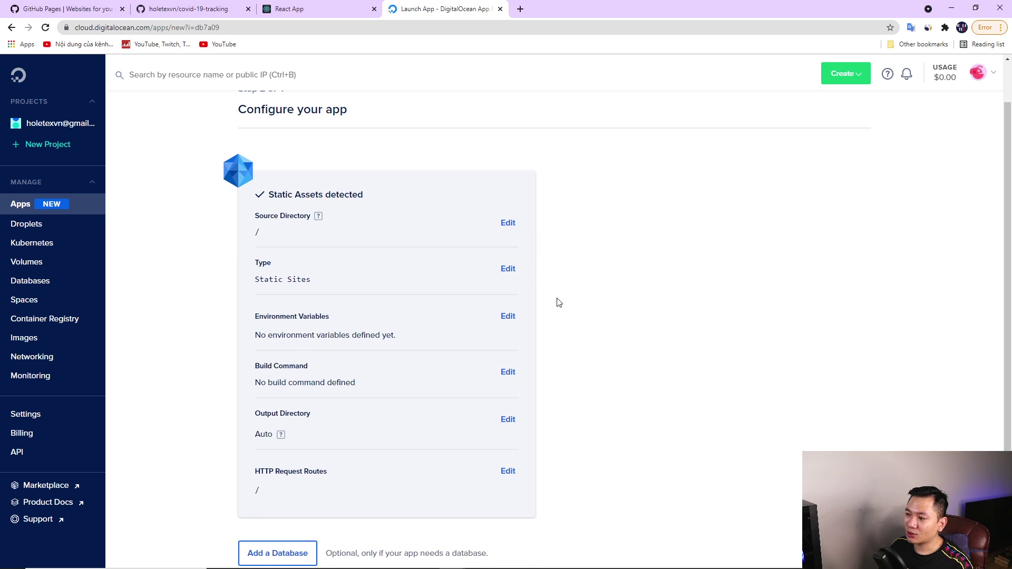
{"action": "scroll", "coordinate": [568, 316], "scroll_direction": "up", "scroll_amount": 2}
{"action": "scroll", "coordinate": [568, 320], "scroll_direction": "down", "scroll_amount": 3}
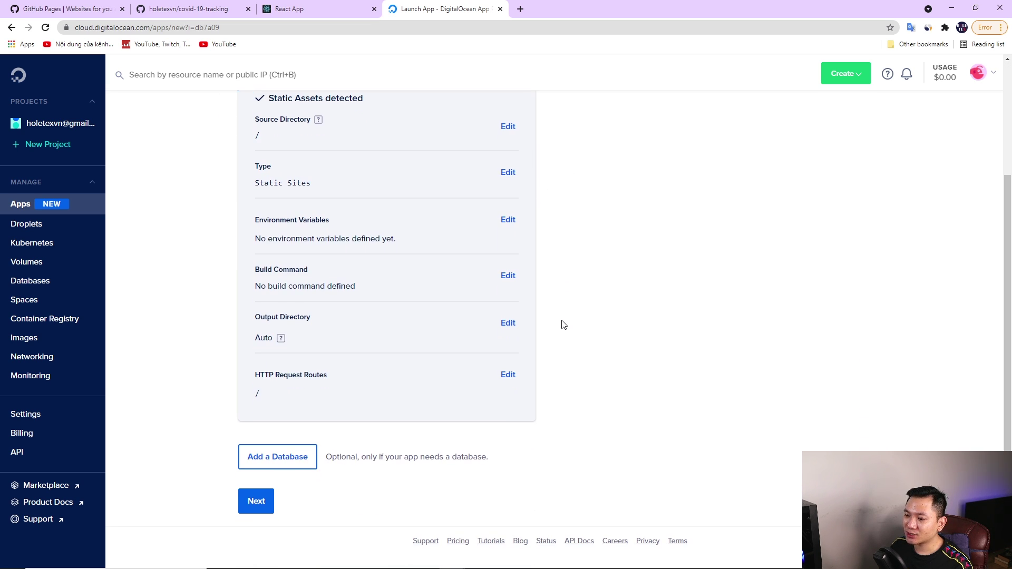
{"action": "left_click", "coordinate": [257, 502]}
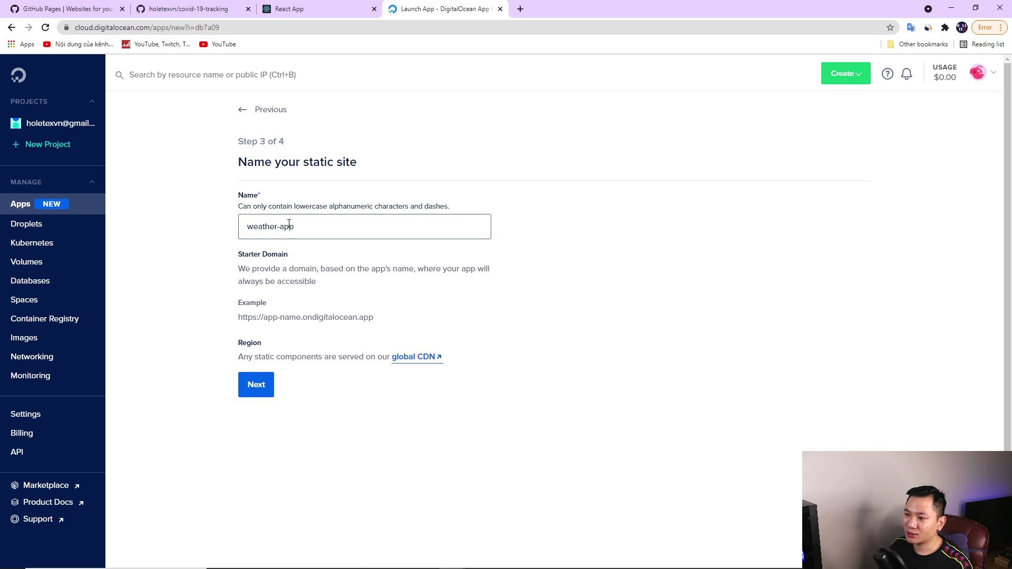
Keep the app name weather-app and launch it on the $0 Starter plan
{"action": "left_click", "coordinate": [250, 393]}
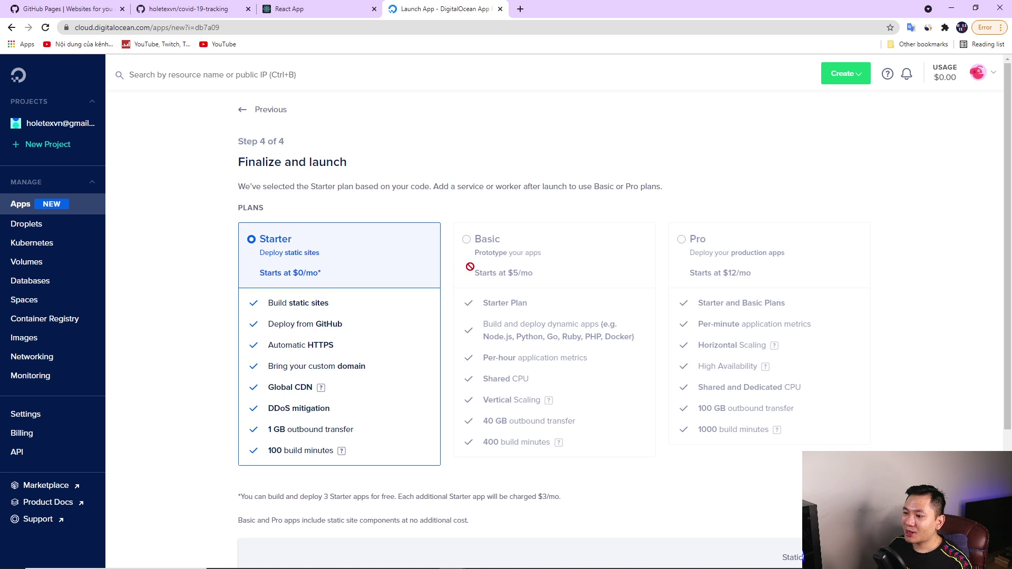
{"action": "scroll", "coordinate": [470, 267], "scroll_direction": "down", "scroll_amount": 1}
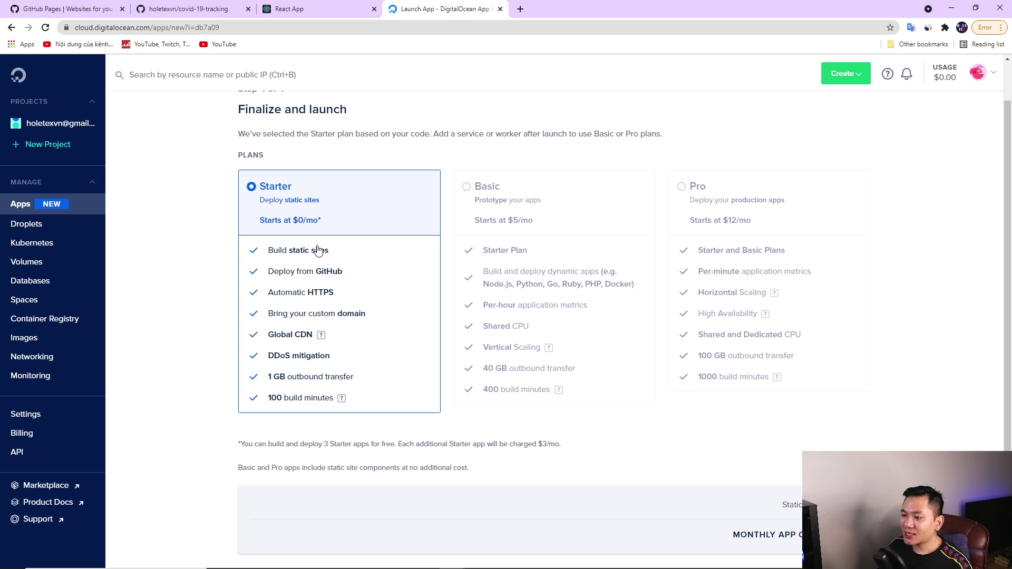
{"action": "scroll", "coordinate": [318, 250], "scroll_direction": "up", "scroll_amount": 1}
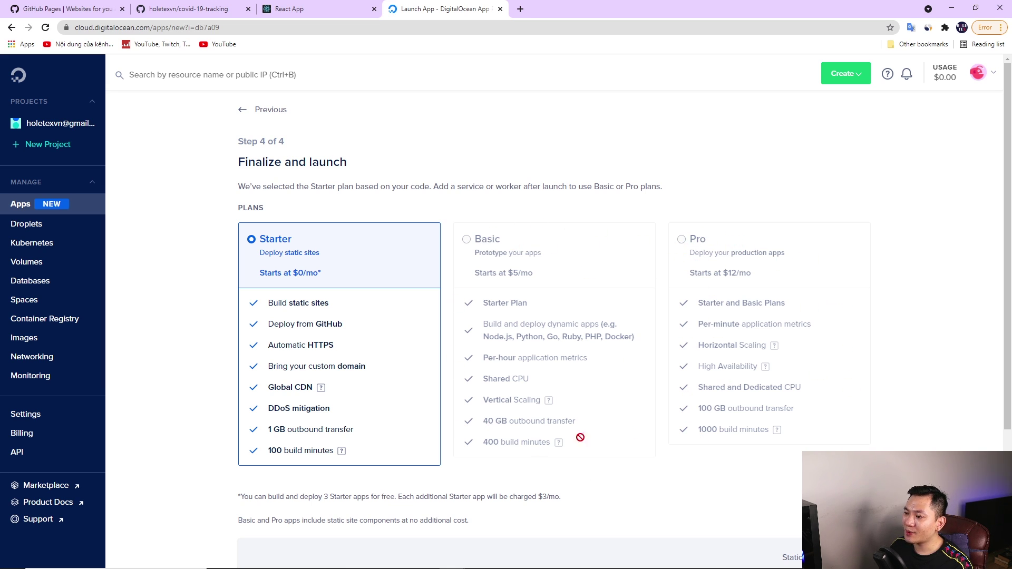
{"action": "scroll", "coordinate": [580, 416], "scroll_direction": "down", "scroll_amount": 4}
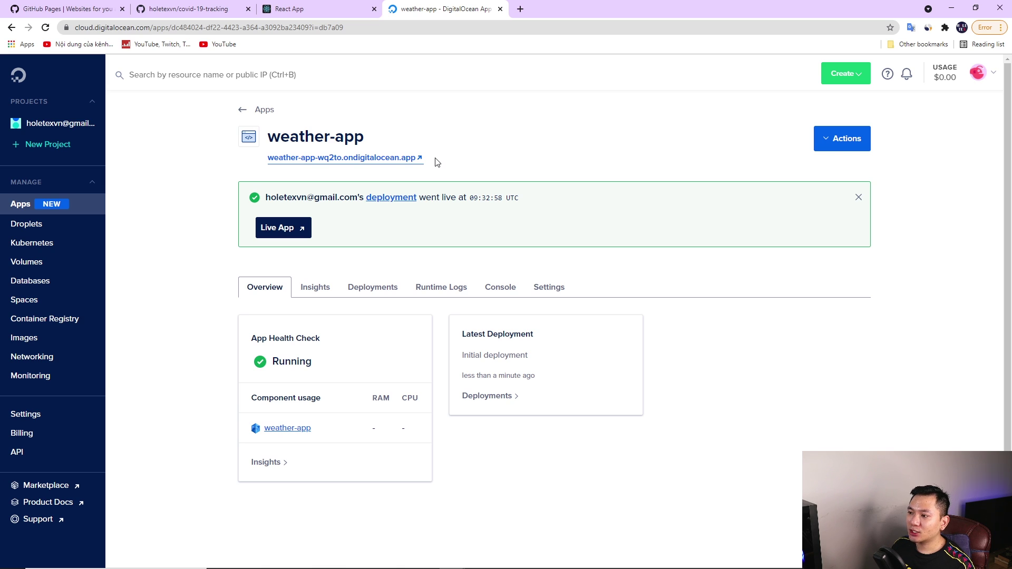
Search 'Ho chi Minh' on the live ondigitalocean.app site, then return to DigitalOcean's Droplets page
{"action": "left_click_drag", "start_coordinate": [437, 162], "coordinate": [335, 162]}
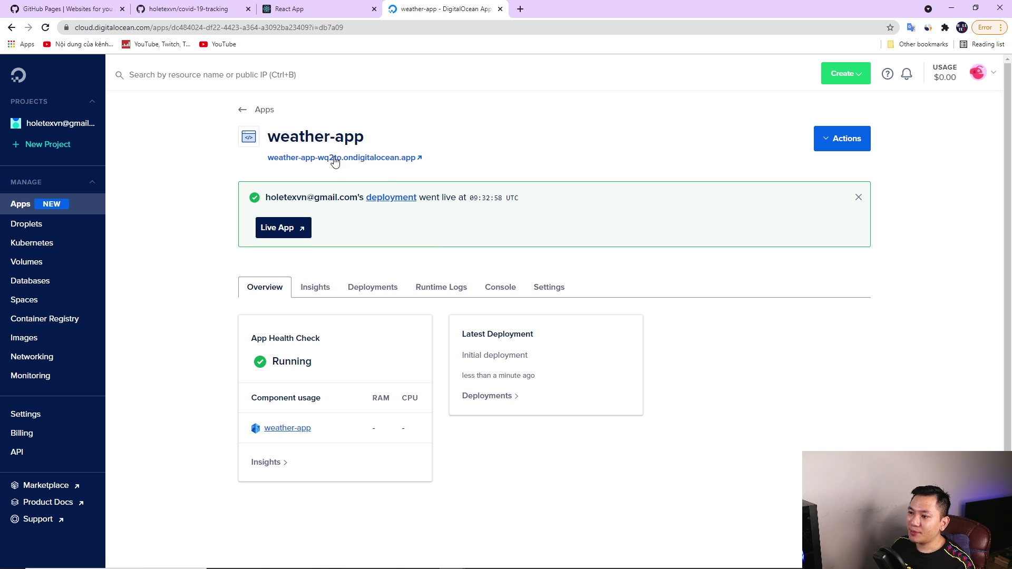
{"action": "left_click", "coordinate": [370, 158]}
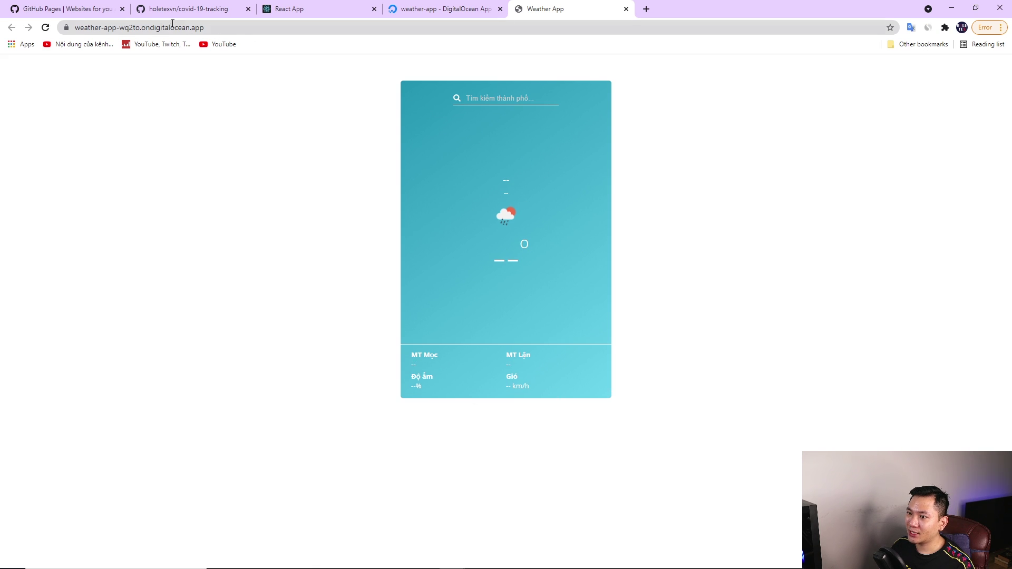
{"action": "left_click", "coordinate": [498, 96]}
{"action": "type", "text": "Ho chi Min"}
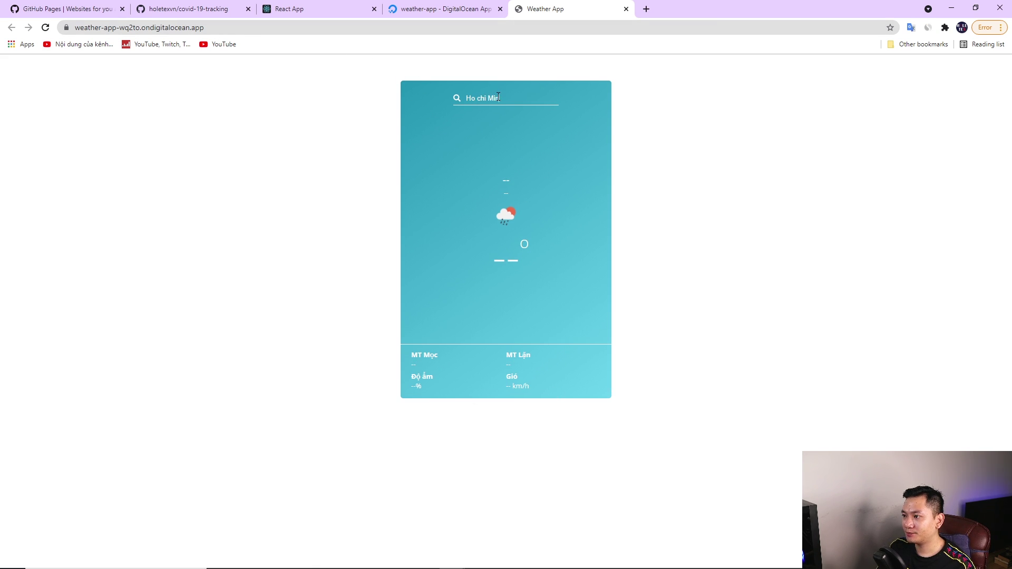
{"action": "type", "text": "h"}
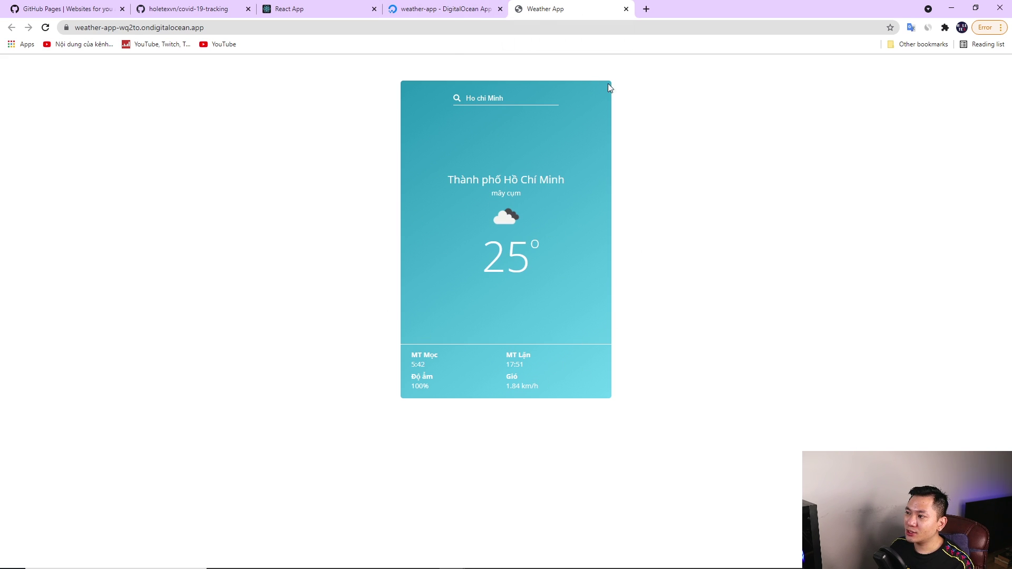
{"action": "left_click", "coordinate": [443, 9]}
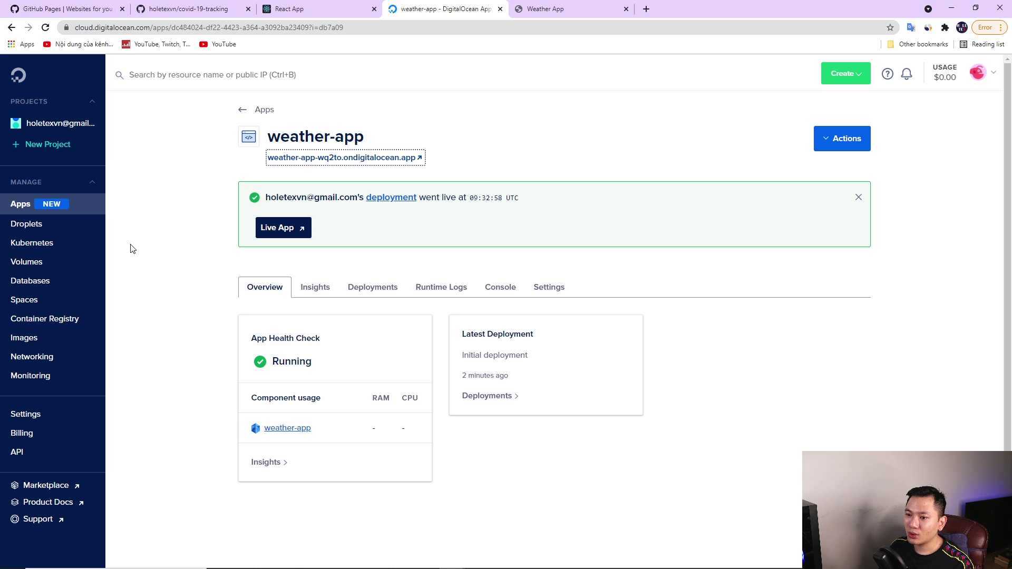
{"action": "left_click", "coordinate": [36, 227]}
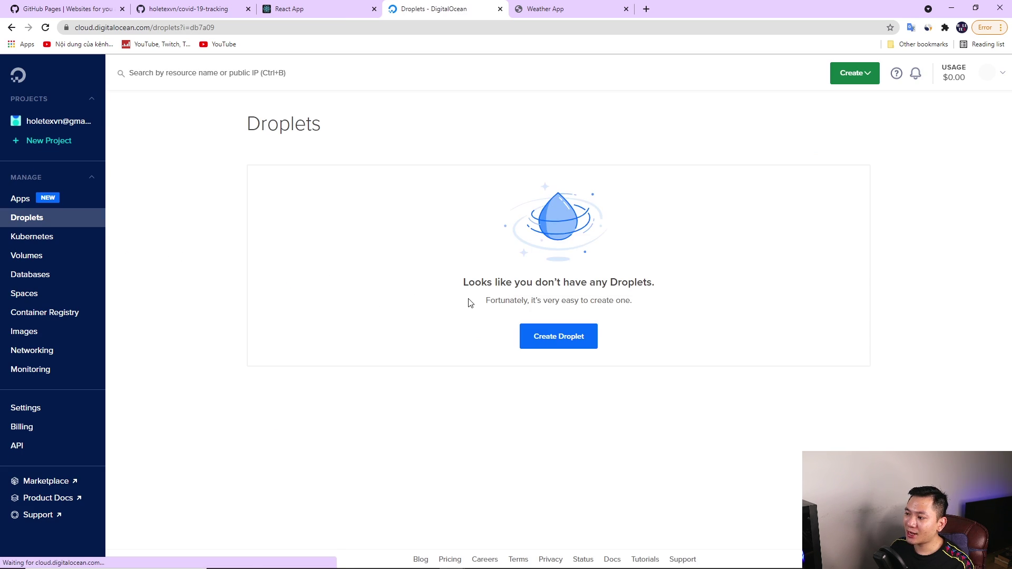
Start a new droplet on the Regular Intel $5/mo plan (1 GB, 1 CPU)
{"action": "left_click", "coordinate": [564, 344]}
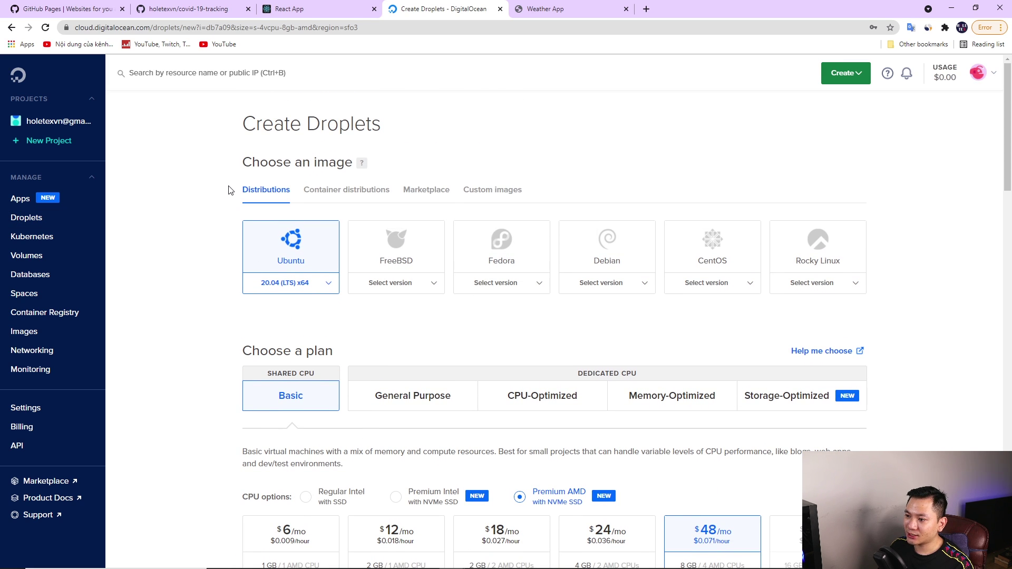
{"action": "scroll", "coordinate": [430, 405], "scroll_direction": "down", "scroll_amount": 2}
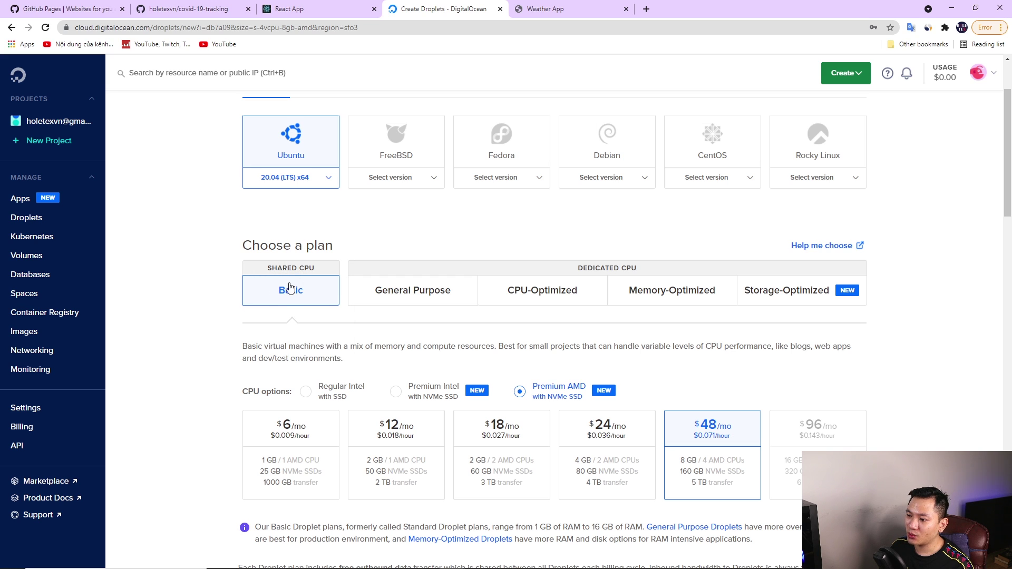
{"action": "scroll", "coordinate": [290, 311], "scroll_direction": "down", "scroll_amount": 2}
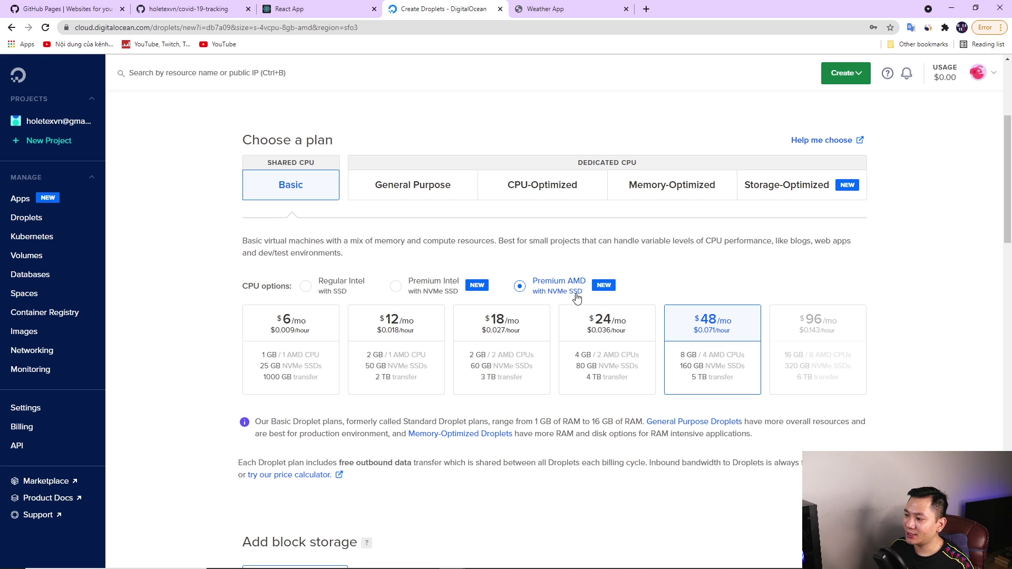
{"action": "left_click", "coordinate": [323, 288]}
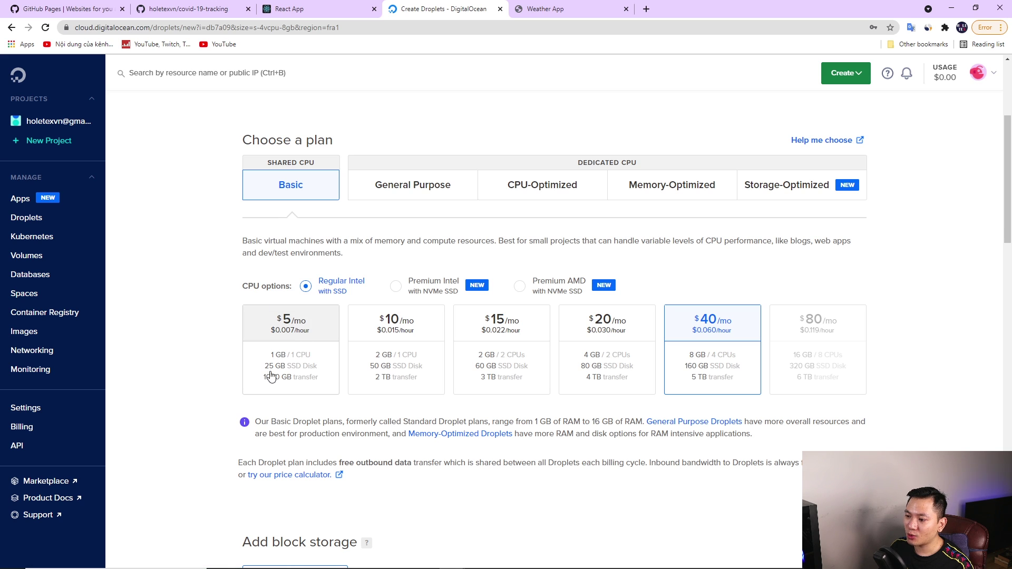
{"action": "left_click", "coordinate": [315, 330]}
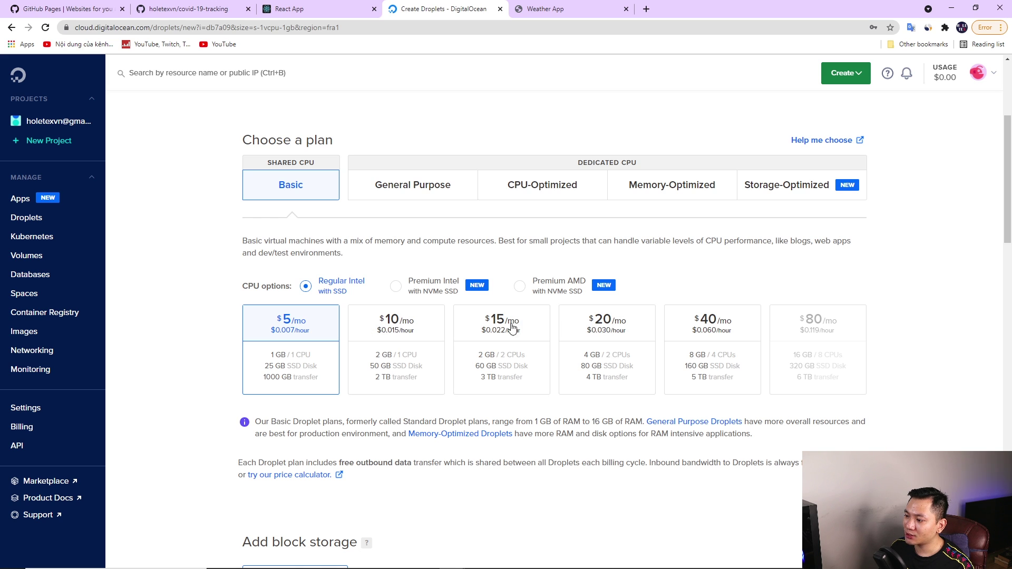
Choose the Singapore datacenter region for the droplet
{"action": "scroll", "coordinate": [378, 348], "scroll_direction": "down", "scroll_amount": 8}
{"action": "left_click_drag", "start_coordinate": [243, 205], "coordinate": [416, 197]}
{"action": "right_click", "coordinate": [409, 213]}
{"action": "left_click", "coordinate": [324, 221]}
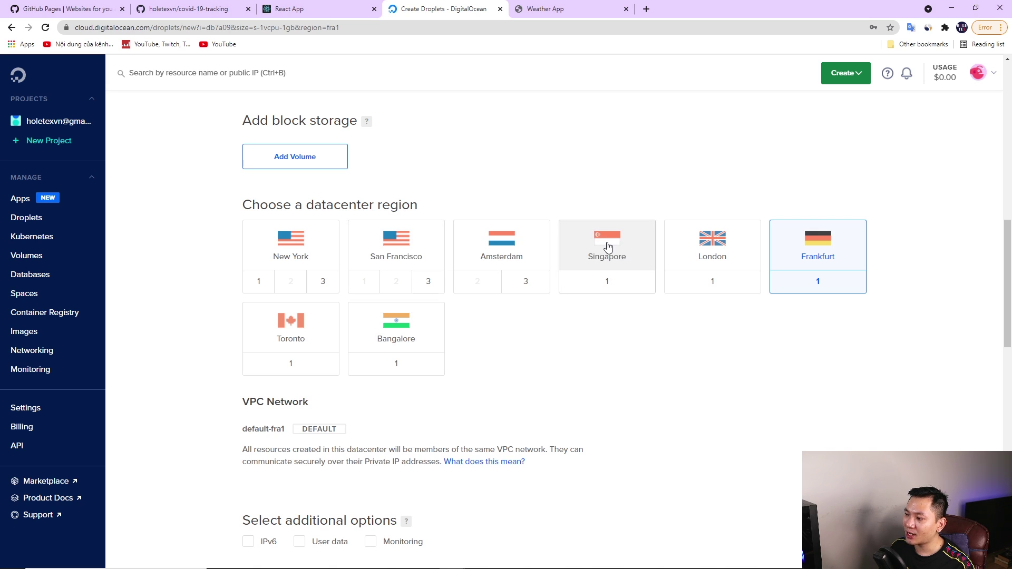
{"action": "left_click", "coordinate": [604, 249]}
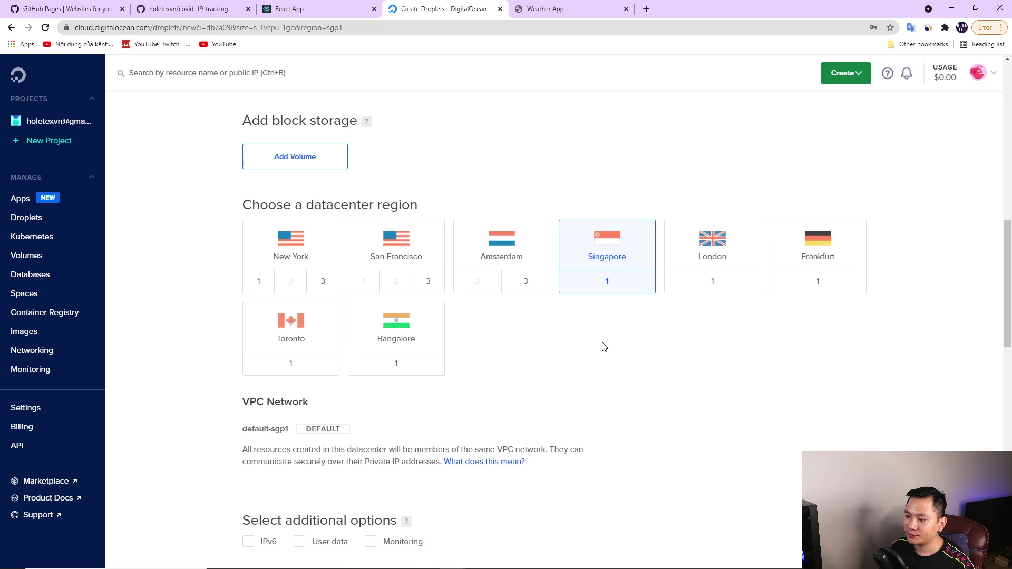
{"action": "scroll", "coordinate": [611, 343], "scroll_direction": "down", "scroll_amount": 4}
{"action": "scroll", "coordinate": [614, 336], "scroll_direction": "down", "scroll_amount": 4}
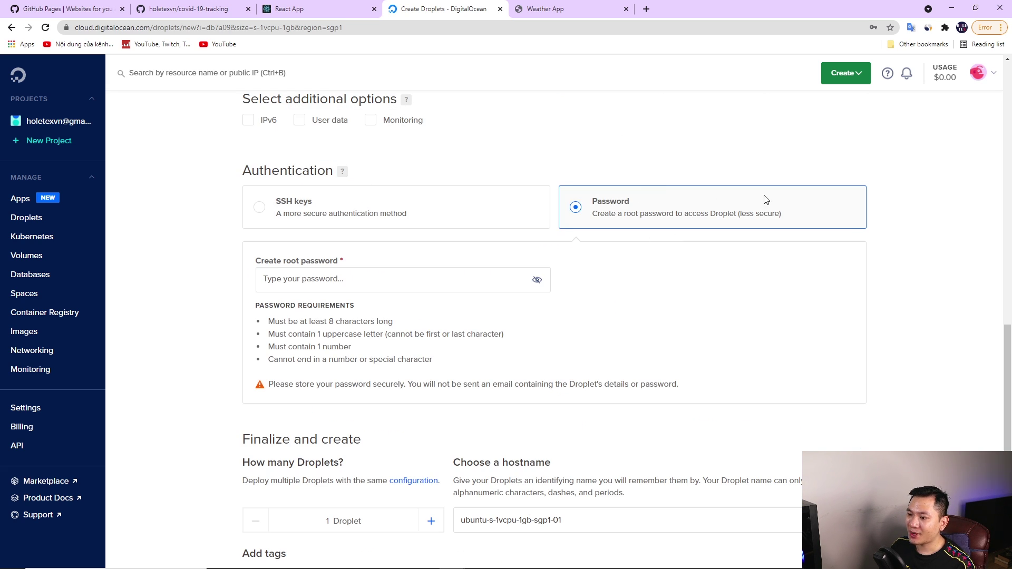
Enter a root password that satisfies all the listed requirements
{"action": "left_click", "coordinate": [332, 281]}
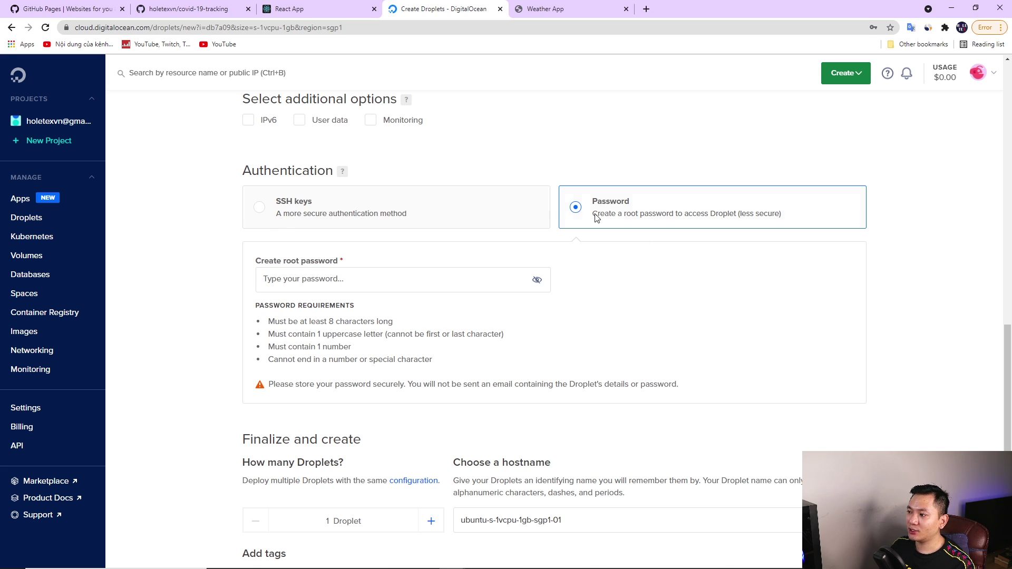
{"action": "left_click", "coordinate": [387, 280]}
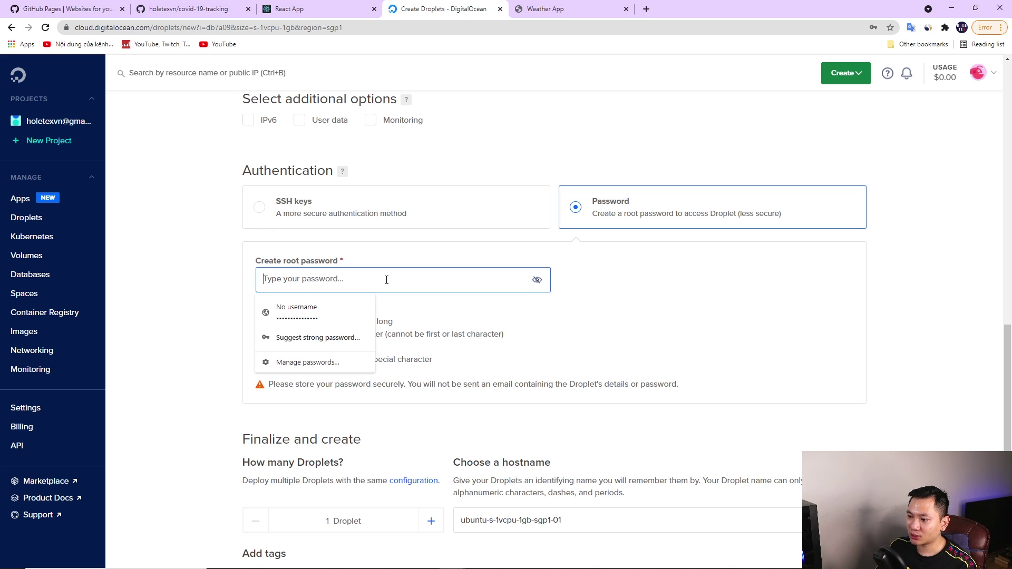
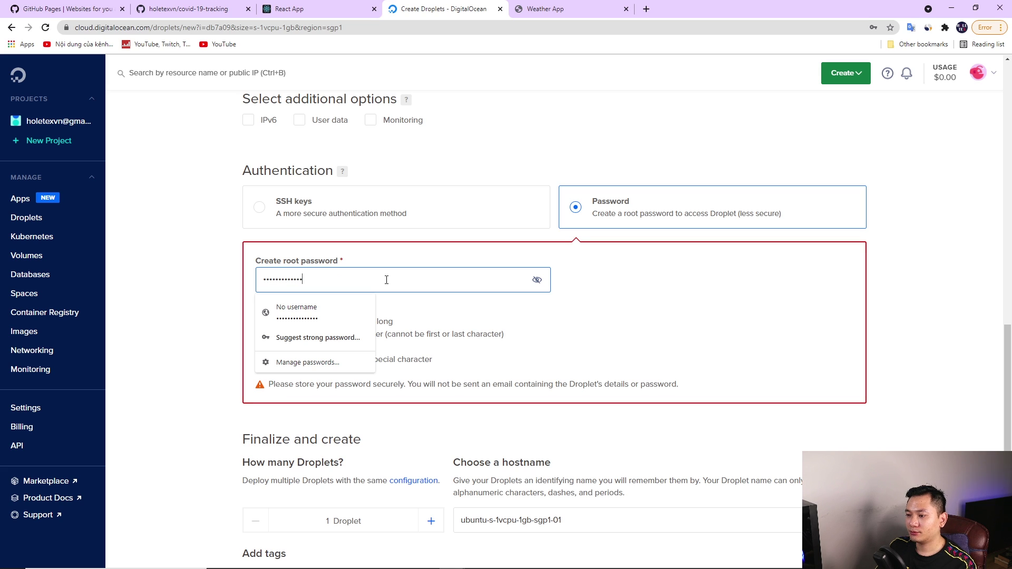
{"action": "scroll", "coordinate": [631, 275], "scroll_direction": "down", "scroll_amount": 1}
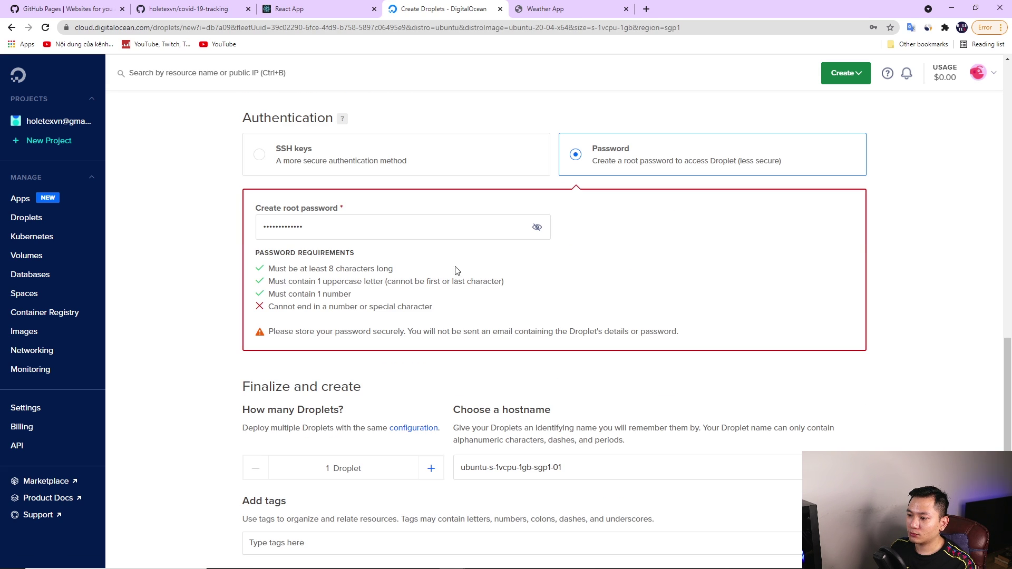
{"action": "triple_click", "coordinate": [349, 231]}
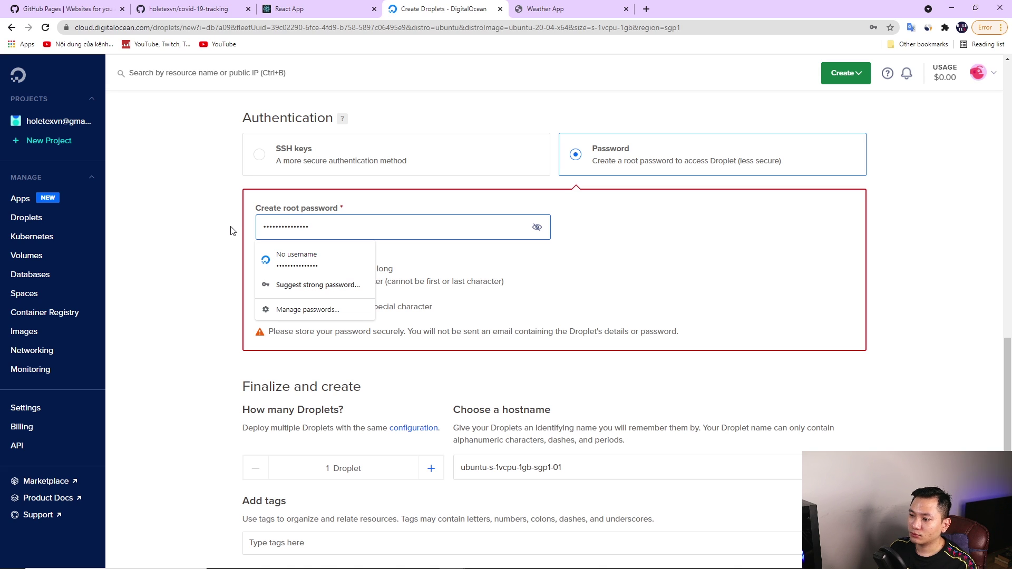
{"action": "left_click", "coordinate": [465, 280]}
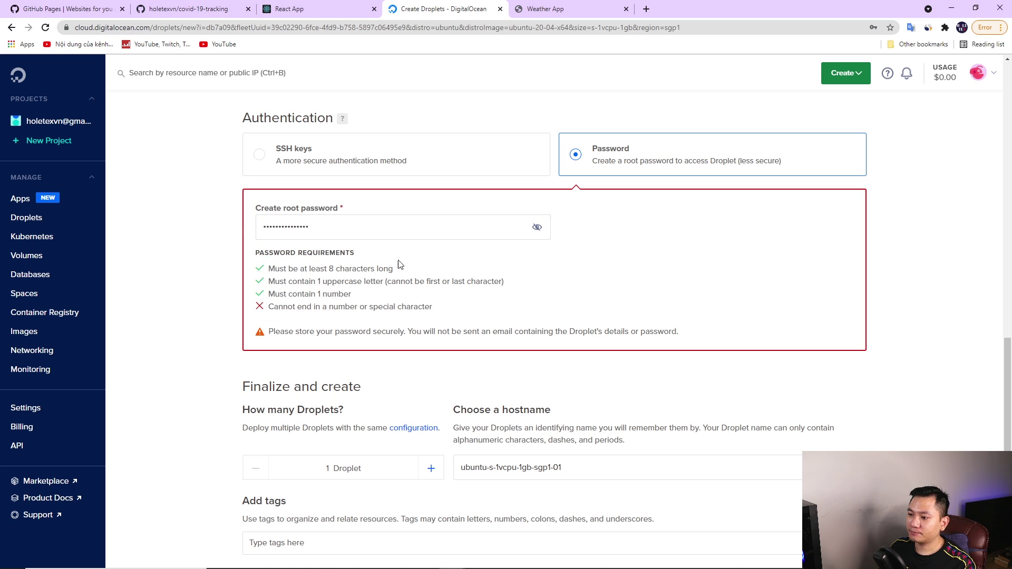
{"action": "triple_click", "coordinate": [301, 227]}
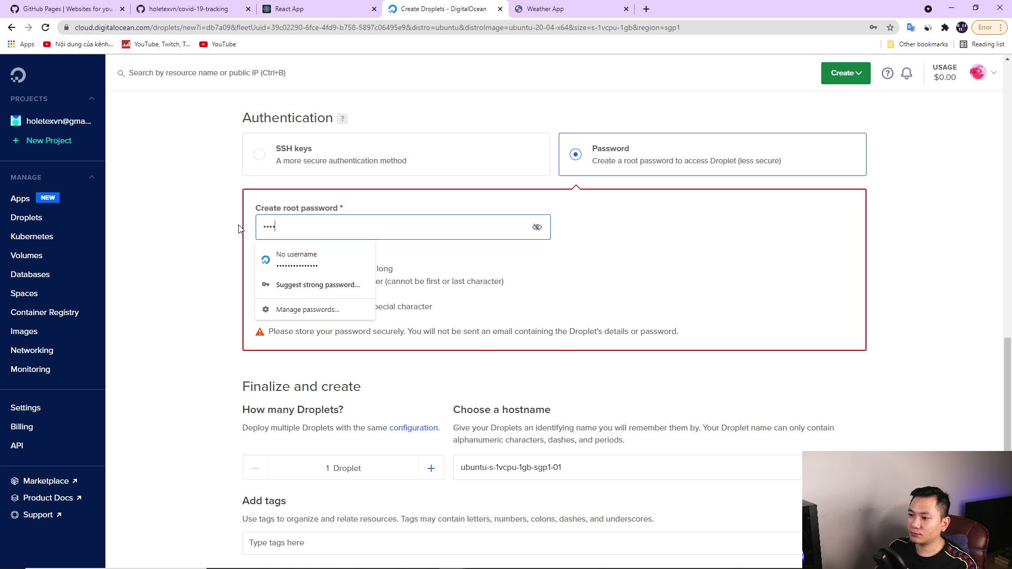
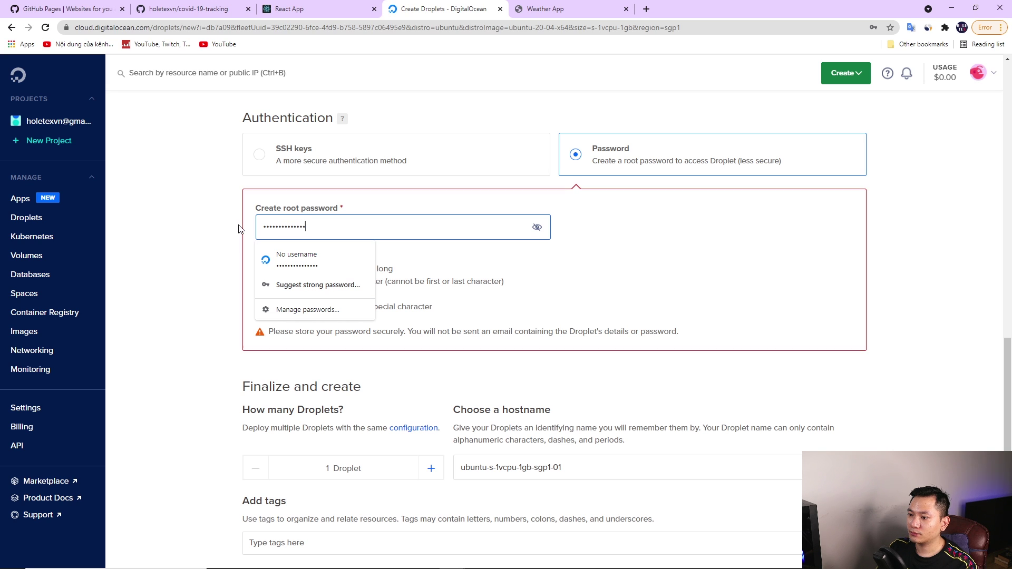
{"action": "left_click", "coordinate": [222, 255]}
Create the droplet ubuntu-s-1vcpu-1gb-sgp1-01 and decline Chrome's offer to save the password
{"action": "scroll", "coordinate": [226, 276], "scroll_direction": "down", "scroll_amount": 1}
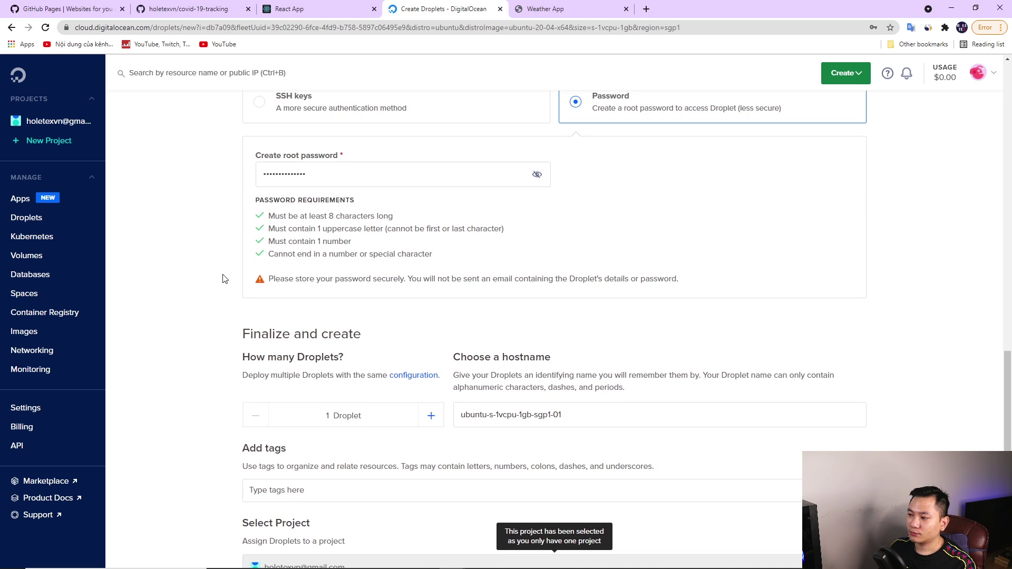
{"action": "scroll", "coordinate": [222, 281], "scroll_direction": "down", "scroll_amount": 6}
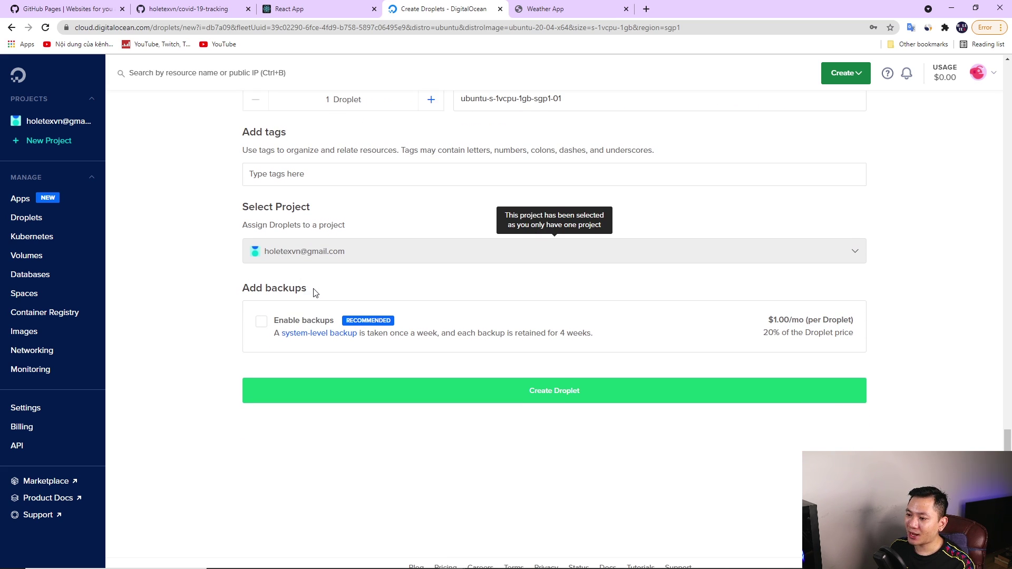
{"action": "left_click_drag", "start_coordinate": [314, 293], "coordinate": [240, 290]}
{"action": "right_click", "coordinate": [216, 298]}
{"action": "left_click", "coordinate": [197, 288]}
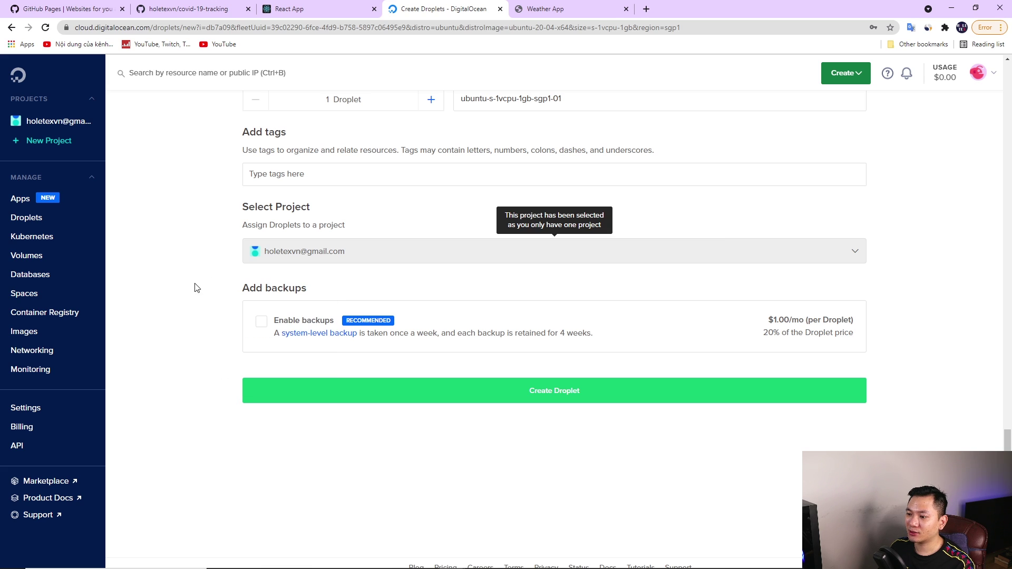
{"action": "left_click_drag", "start_coordinate": [244, 287], "coordinate": [315, 287]}
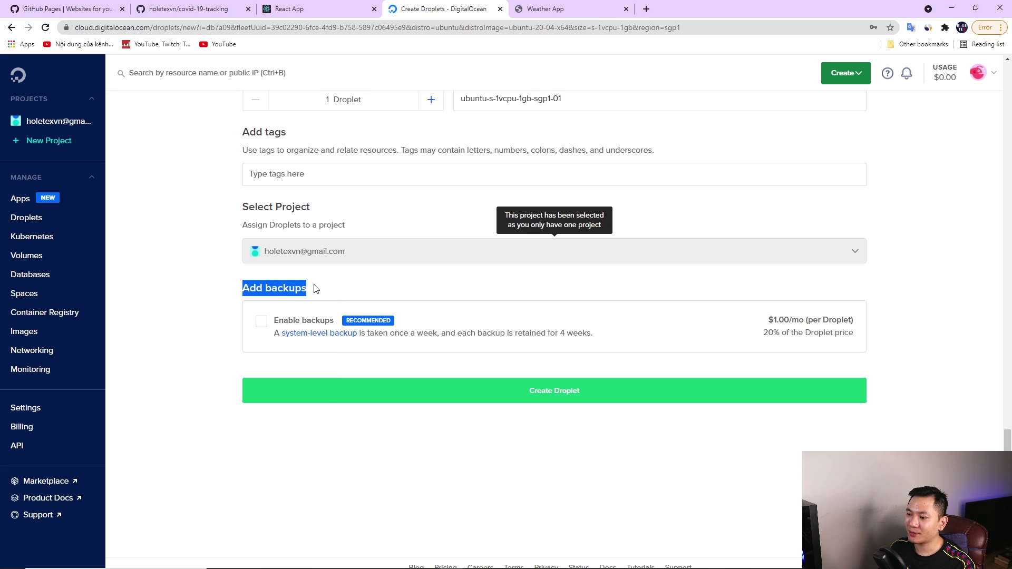
{"action": "left_click", "coordinate": [314, 281]}
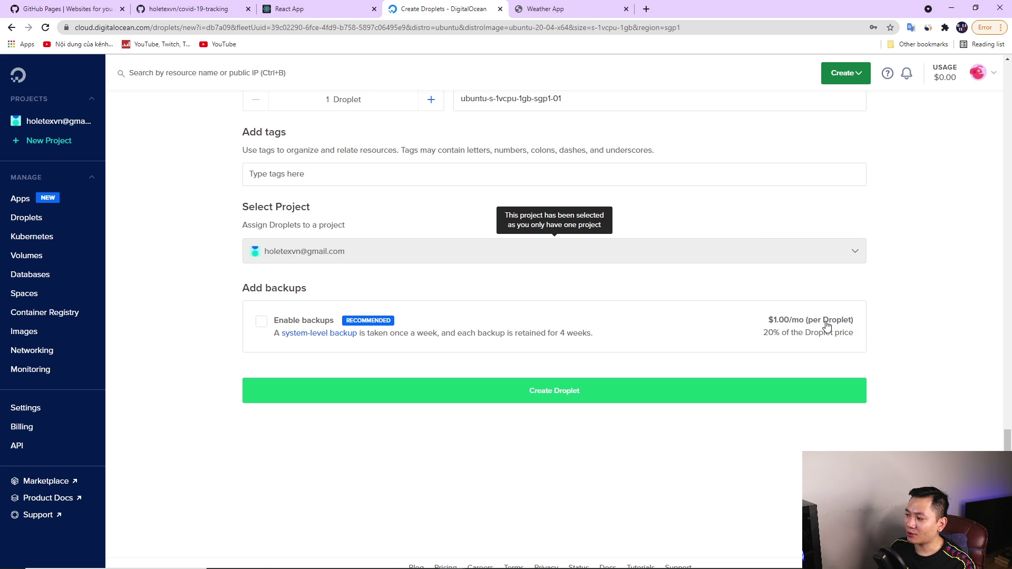
{"action": "left_click", "coordinate": [557, 395]}
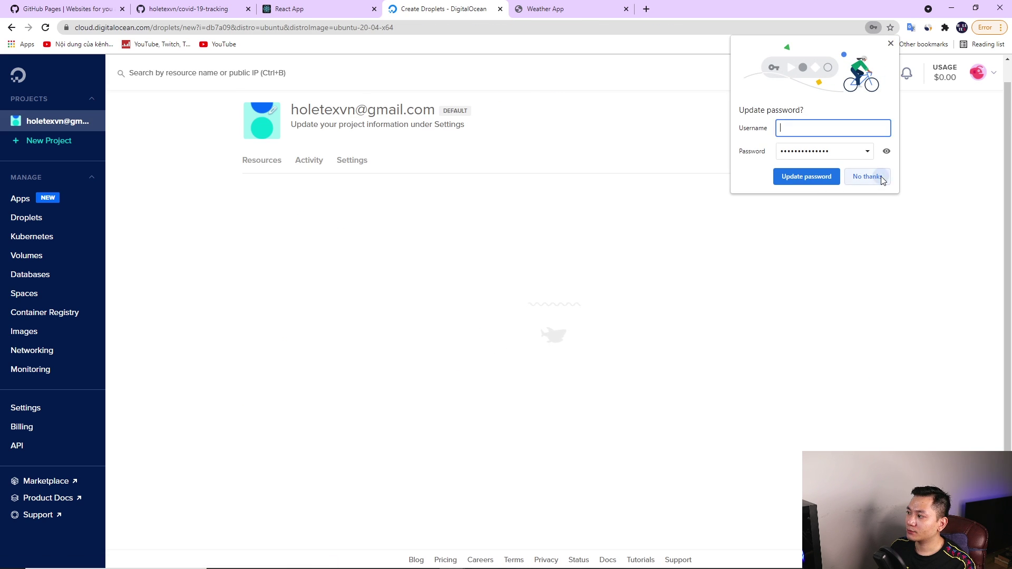
{"action": "left_click", "coordinate": [866, 175]}
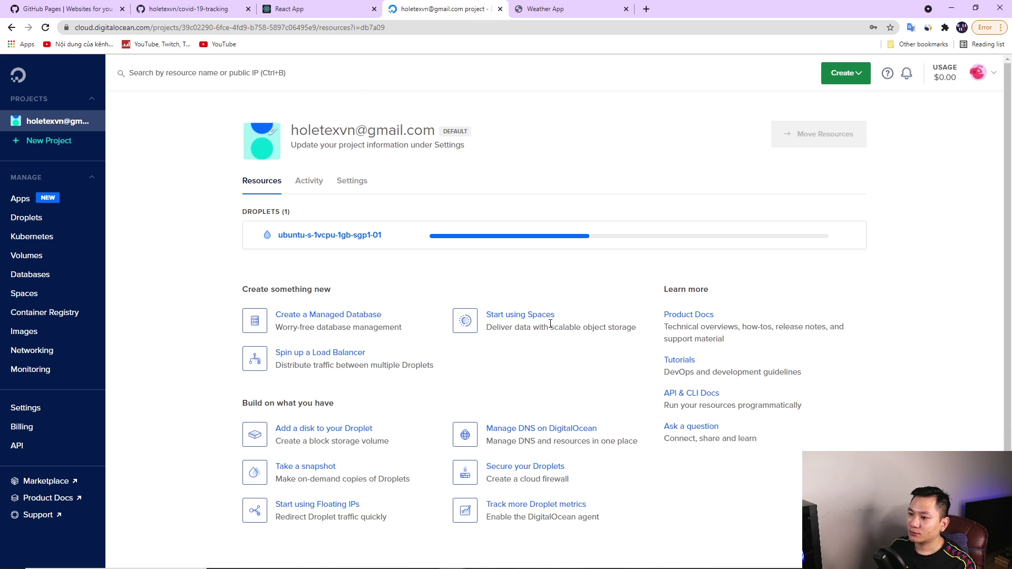